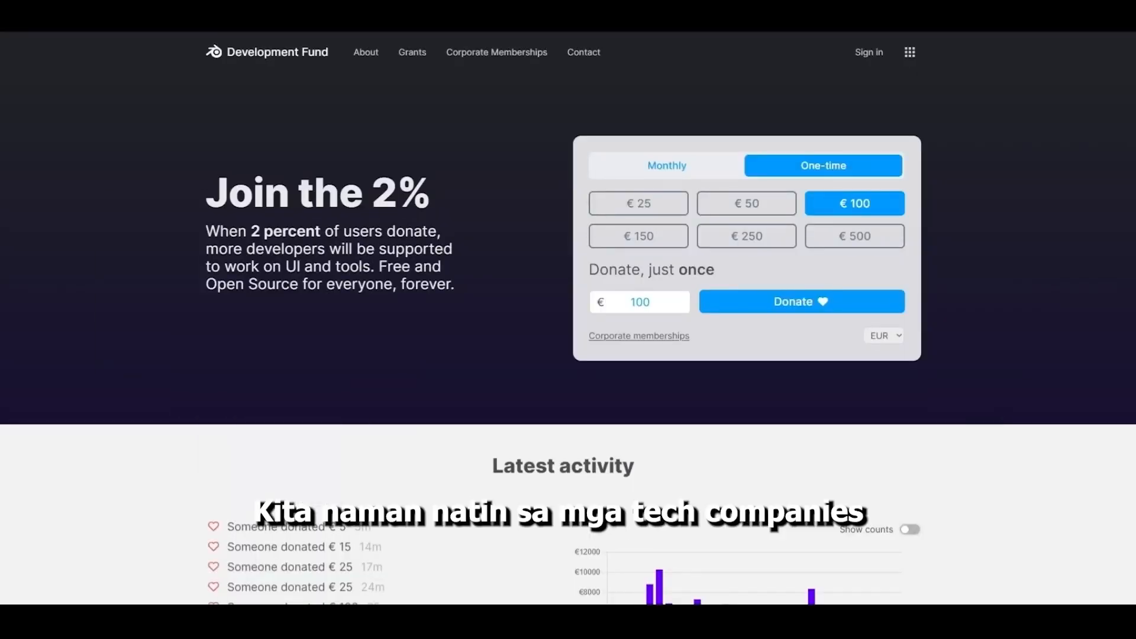
Look through the corporate sponsors and the individual donor lists on the Development Fund page.
{"action": "scroll", "coordinate": [1078, 179], "scroll_direction": "down", "scroll_amount": 20}
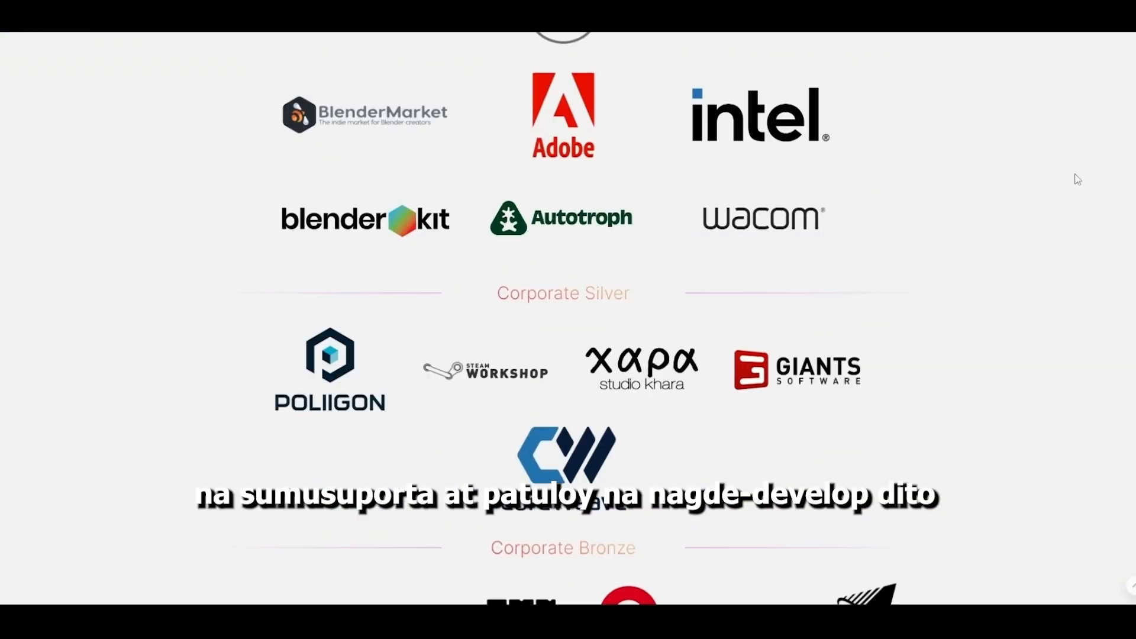
{"action": "scroll", "coordinate": [1077, 179], "scroll_direction": "down", "scroll_amount": 20}
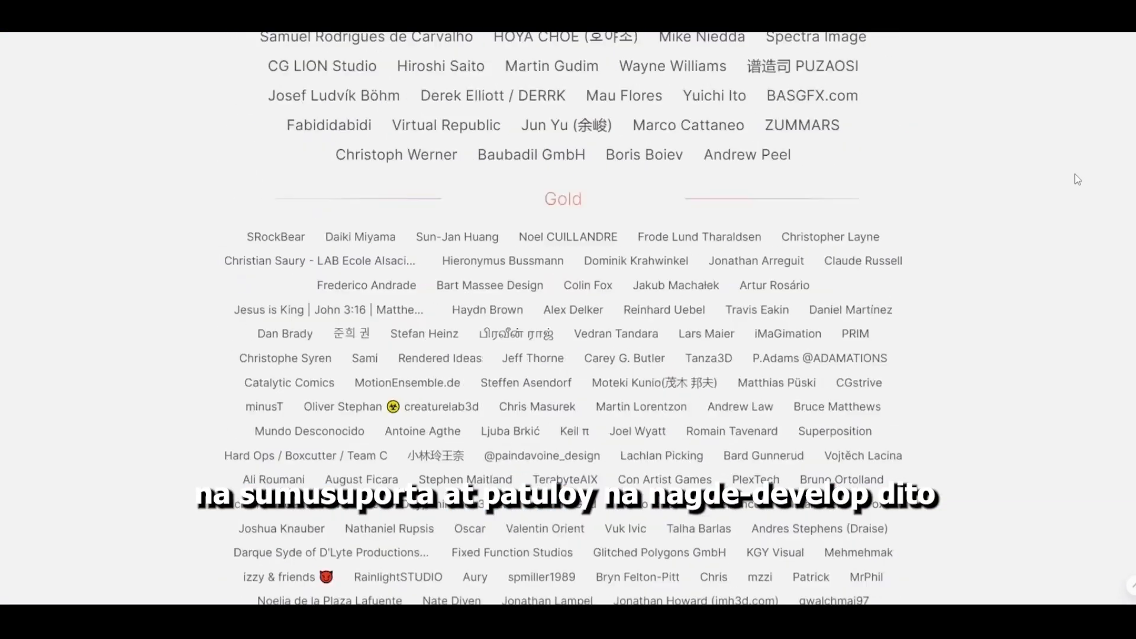
{"action": "scroll", "coordinate": [1077, 180], "scroll_direction": "down", "scroll_amount": 12}
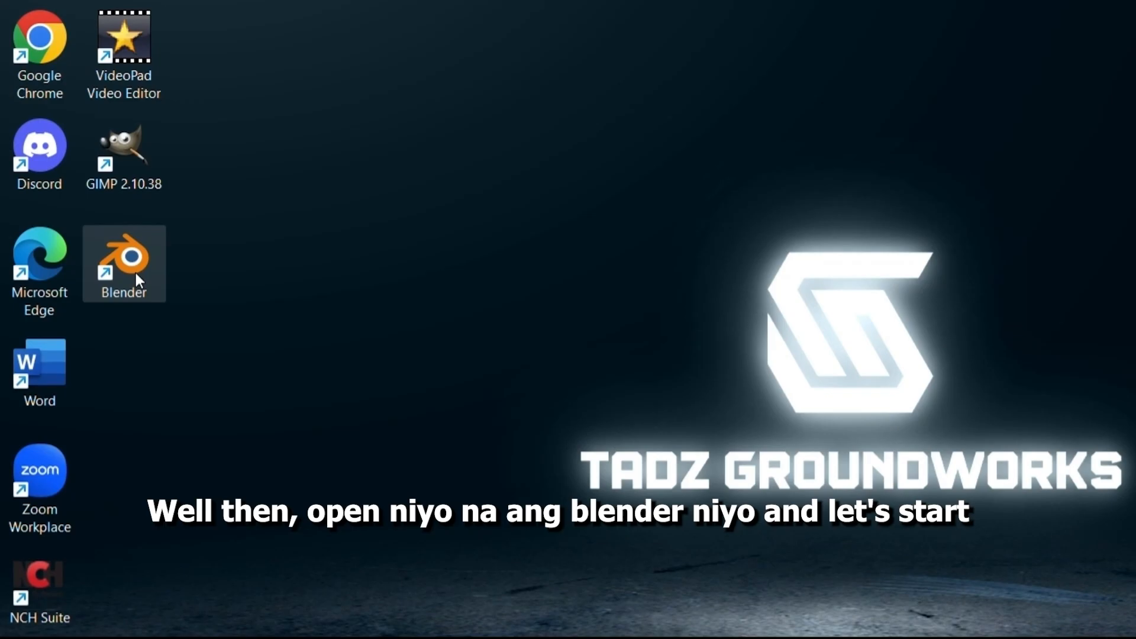
Launch Blender from the desktop and dismiss the splash screen to reveal the default scene.
{"action": "right_click", "coordinate": [92, 269]}
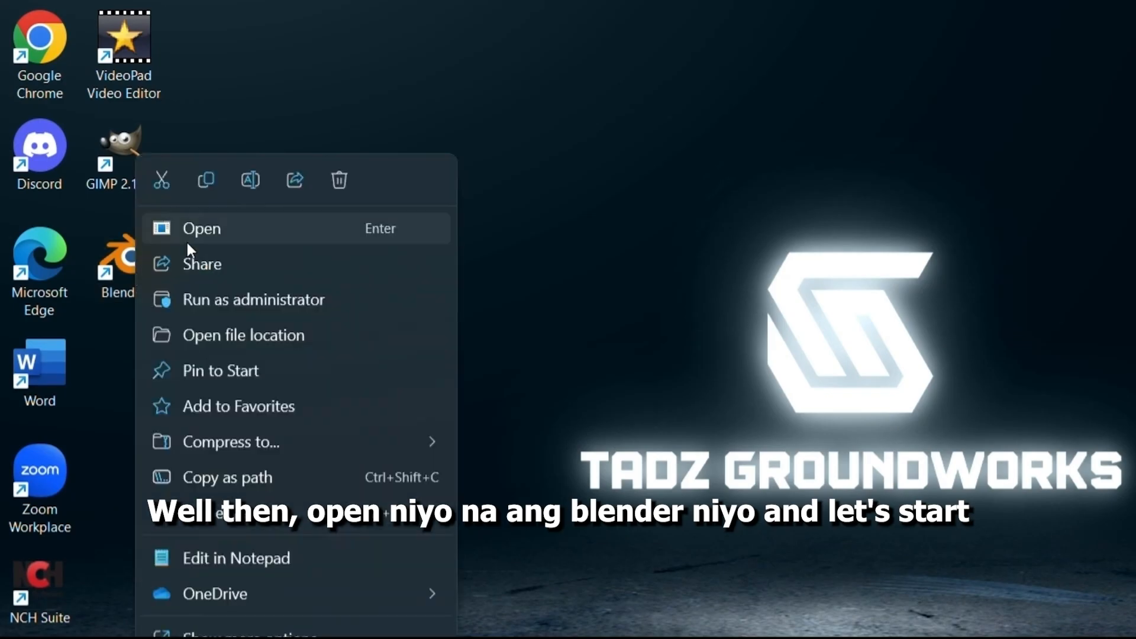
{"action": "left_click", "coordinate": [254, 232]}
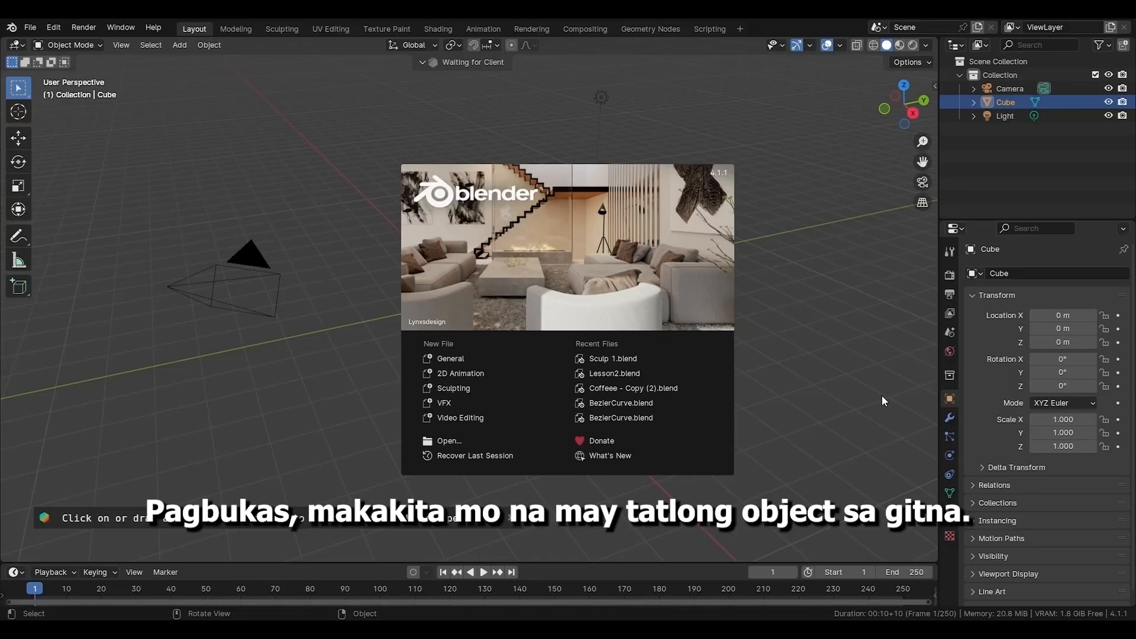
{"action": "left_click", "coordinate": [882, 395]}
{"action": "middle_click_drag", "start_coordinate": [768, 262], "coordinate": [809, 284], "text": "shift"}
{"action": "scroll", "coordinate": [777, 276], "scroll_direction": "up", "scroll_amount": 2}
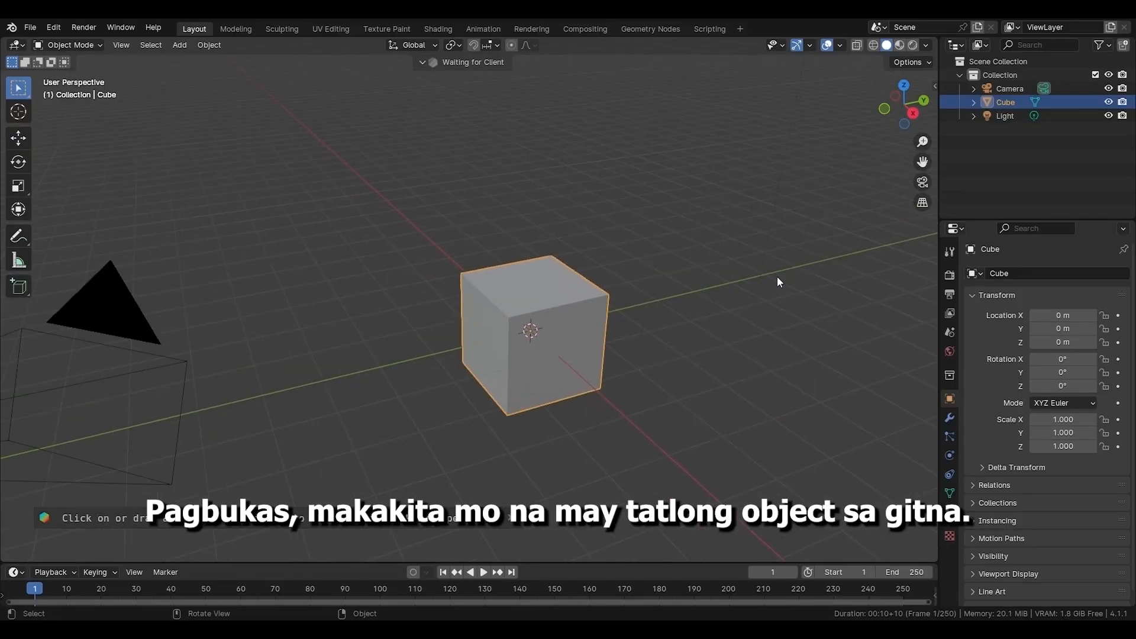
{"action": "scroll", "coordinate": [777, 276], "scroll_direction": "down", "scroll_amount": 2}
Select the camera, the cube and the light one after another in the viewport, and clear the selection.
{"action": "left_click", "coordinate": [323, 329]}
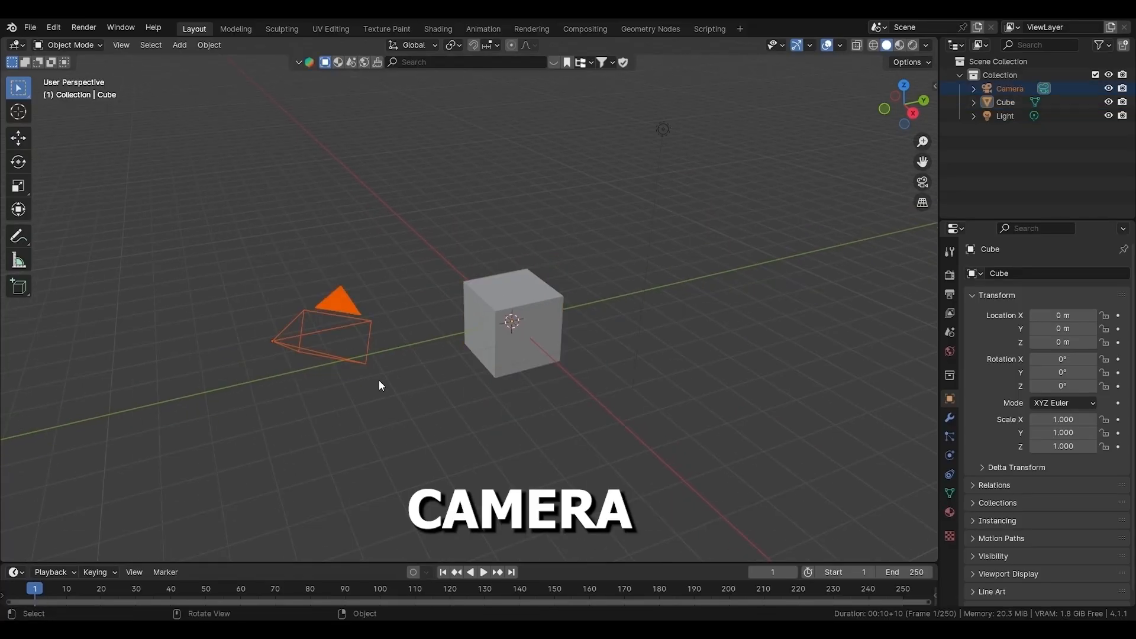
{"action": "left_click", "coordinate": [521, 316]}
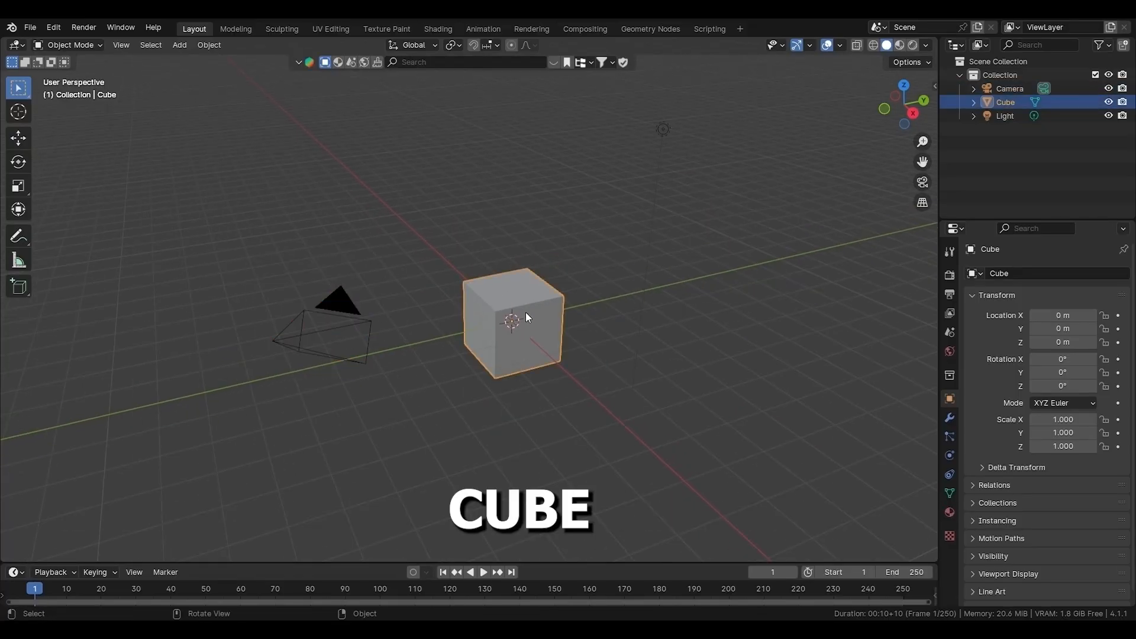
{"action": "left_click", "coordinate": [662, 128]}
{"action": "left_click", "coordinate": [680, 350]}
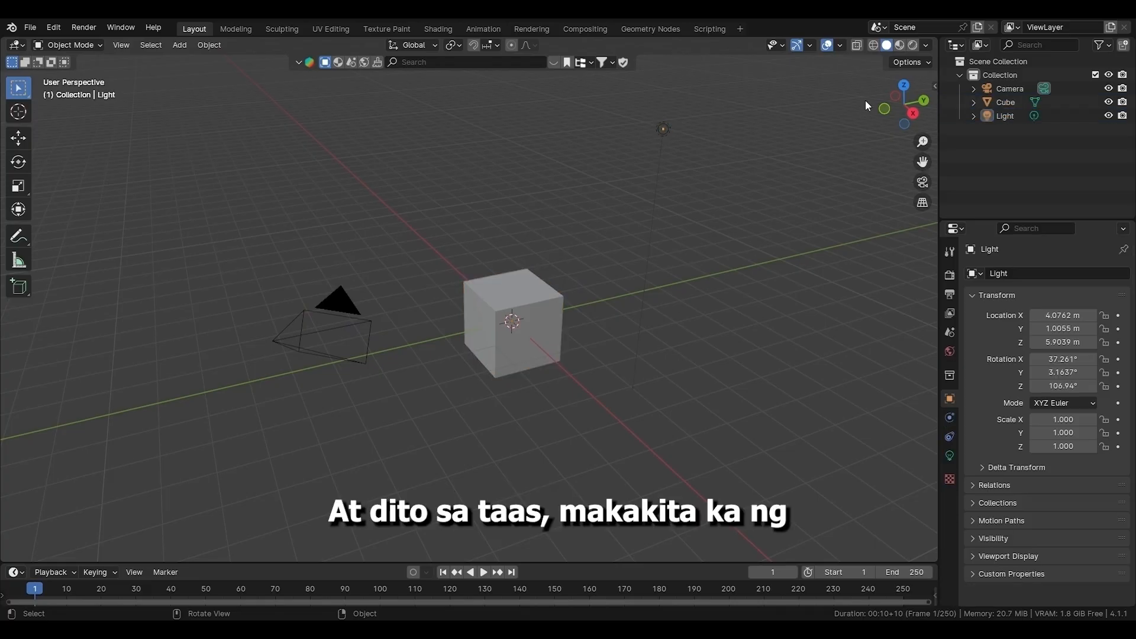
View the scene from the right, top and left orthographic viewpoints, and orbit back to a perspective view.
{"action": "left_click", "coordinate": [913, 115]}
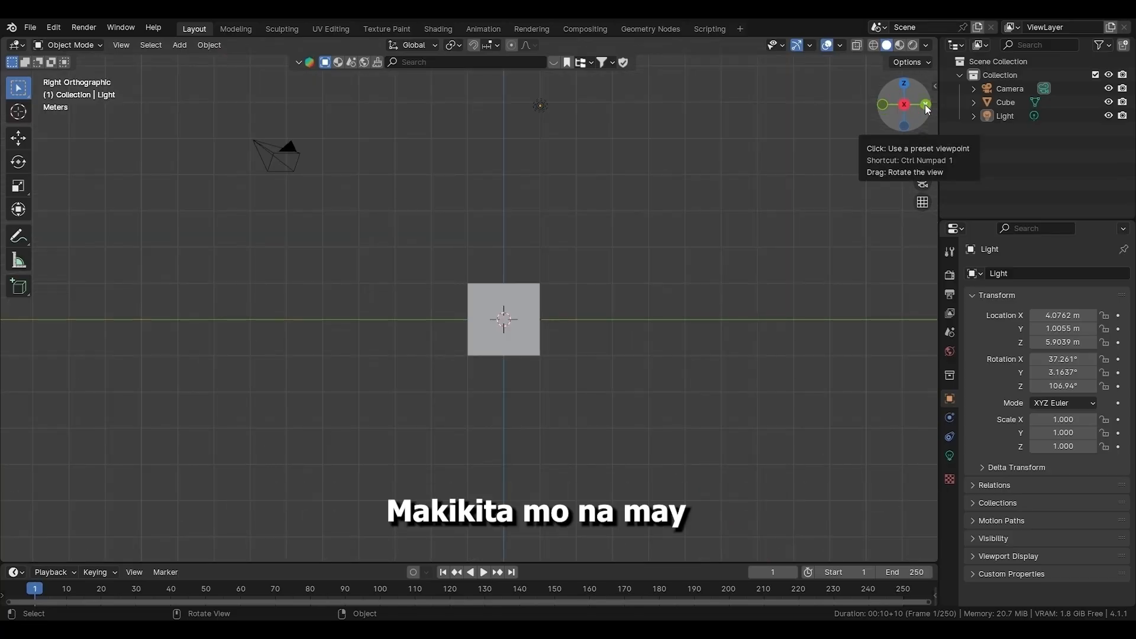
{"action": "left_click_drag", "start_coordinate": [909, 87], "coordinate": [907, 84]}
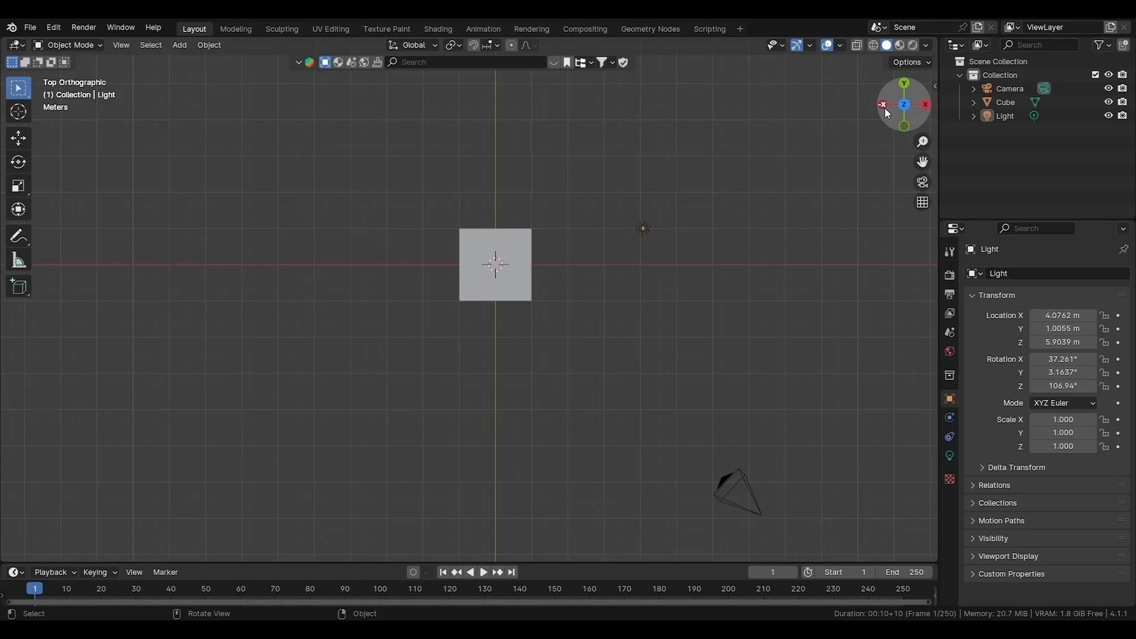
{"action": "left_click", "coordinate": [884, 108]}
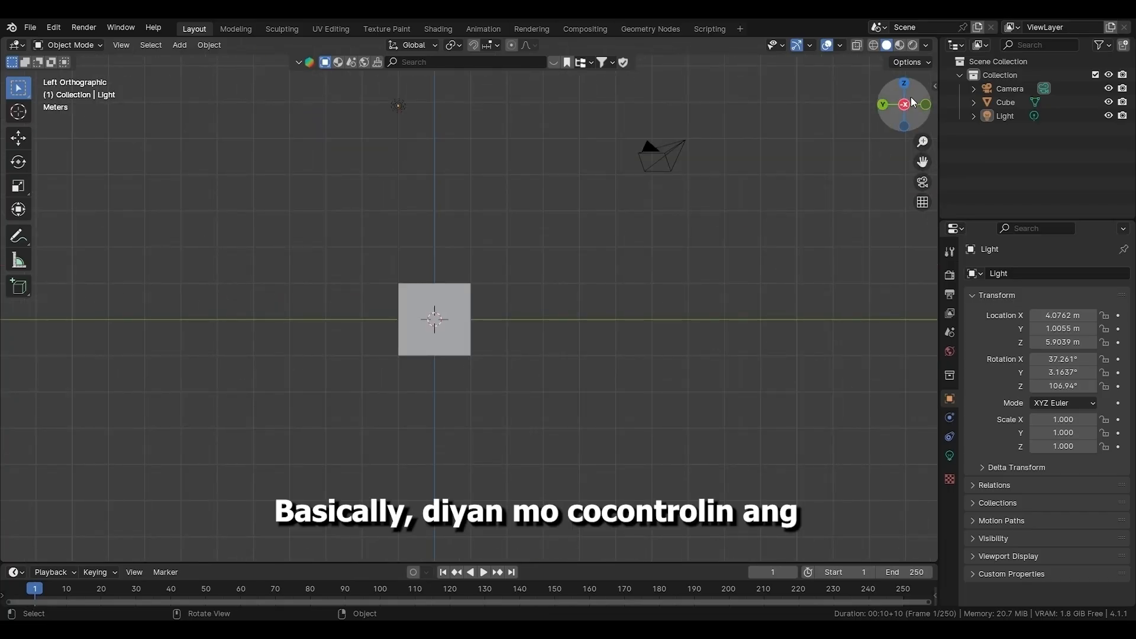
{"action": "middle_click_drag", "start_coordinate": [870, 193], "coordinate": [834, 152]}
{"action": "scroll", "coordinate": [687, 261], "scroll_direction": "up", "scroll_amount": 2}
{"action": "scroll", "coordinate": [687, 261], "scroll_direction": "down", "scroll_amount": 3}
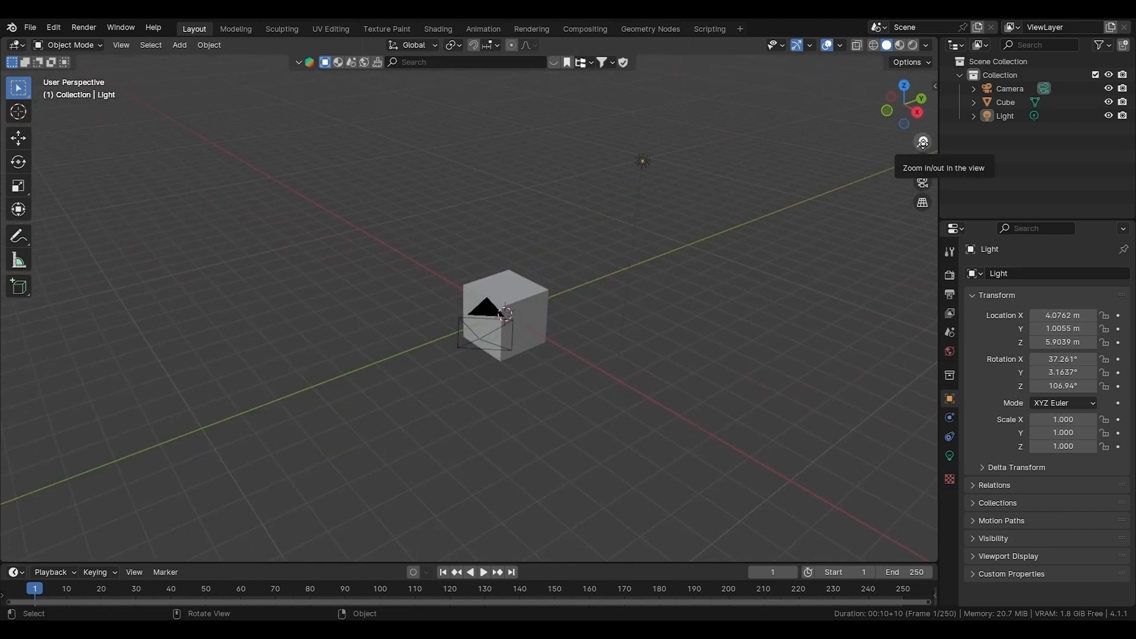
Zoom the viewport in and out on the cube.
{"action": "mouse_move", "coordinate": [924, 143]}
{"action": "left_mouse_down"}
{"action": "mouse_move", "coordinate": [923, 101]}
{"action": "mouse_move", "coordinate": [923, 143]}
{"action": "left_mouse_up"}
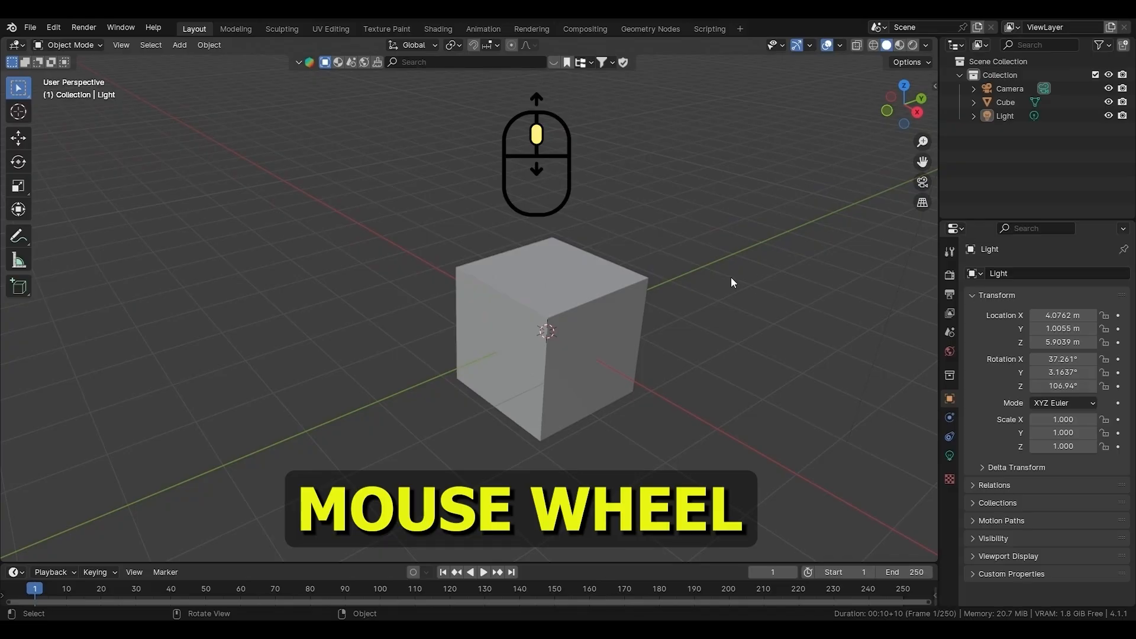
{"action": "scroll", "coordinate": [731, 276], "scroll_direction": "down", "scroll_amount": 2}
{"action": "scroll", "coordinate": [731, 276], "scroll_direction": "up", "scroll_amount": 4}
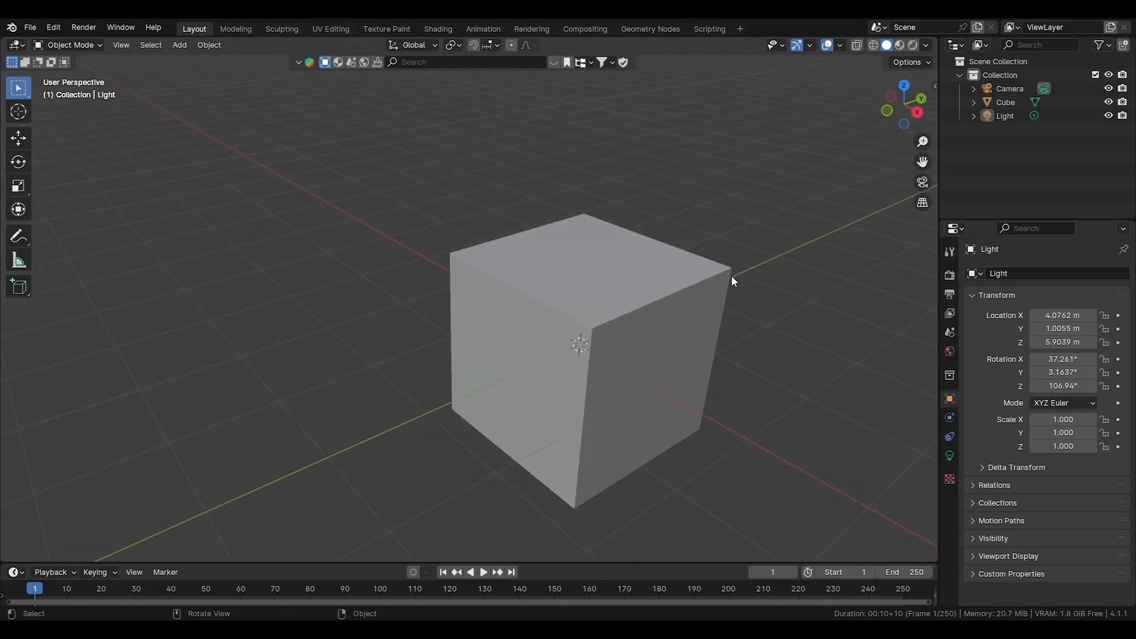
{"action": "scroll", "coordinate": [731, 276], "scroll_direction": "down", "scroll_amount": 3}
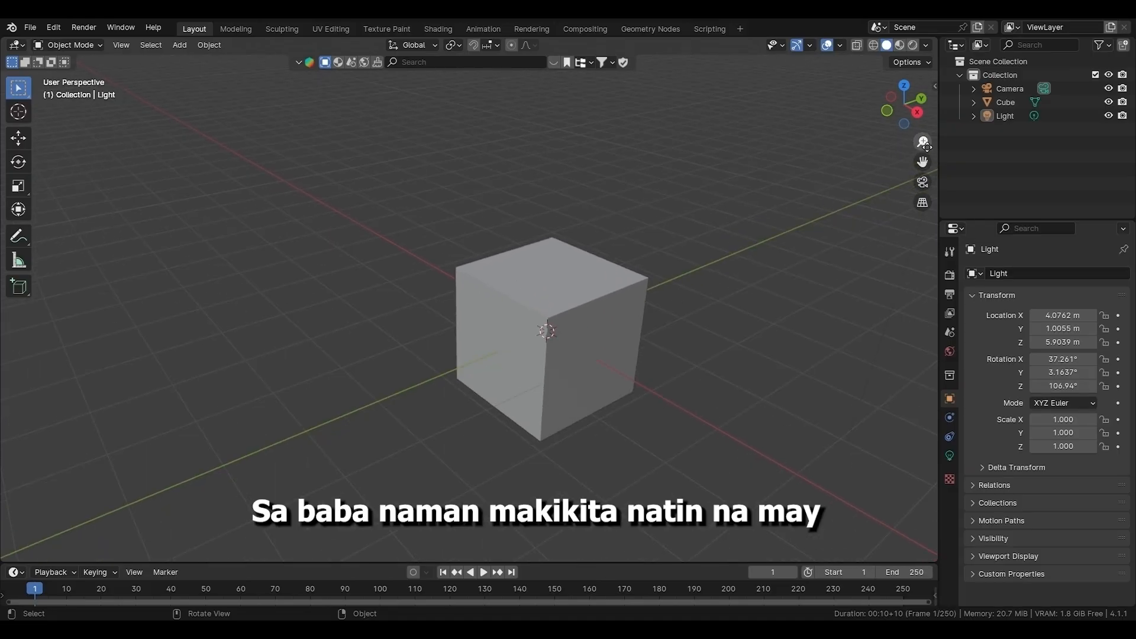
Pan the viewport around the cube and zoom out until the camera and light are in view.
{"action": "left_click_drag", "start_coordinate": [924, 162], "coordinate": [947, 151]}
{"action": "left_click_drag", "start_coordinate": [829, 178], "coordinate": [742, 162]}
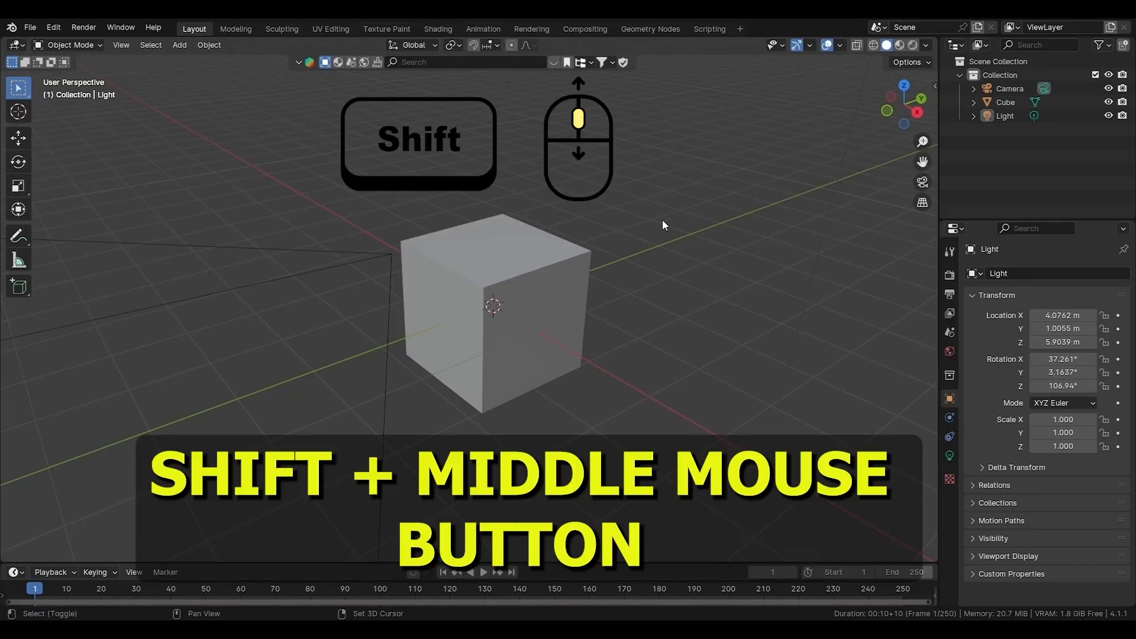
{"action": "mouse_move", "coordinate": [663, 222]}
{"action": "middle_mouse_down", "text": "shift"}
{"action": "mouse_move", "coordinate": [901, 218]}
{"action": "mouse_move", "coordinate": [685, 221]}
{"action": "mouse_move", "coordinate": [342, 298]}
{"action": "mouse_move", "coordinate": [659, 254]}
{"action": "mouse_move", "coordinate": [673, 236]}
{"action": "middle_mouse_up", "text": "shift"}
{"action": "scroll", "coordinate": [814, 252], "scroll_direction": "down", "scroll_amount": 3}
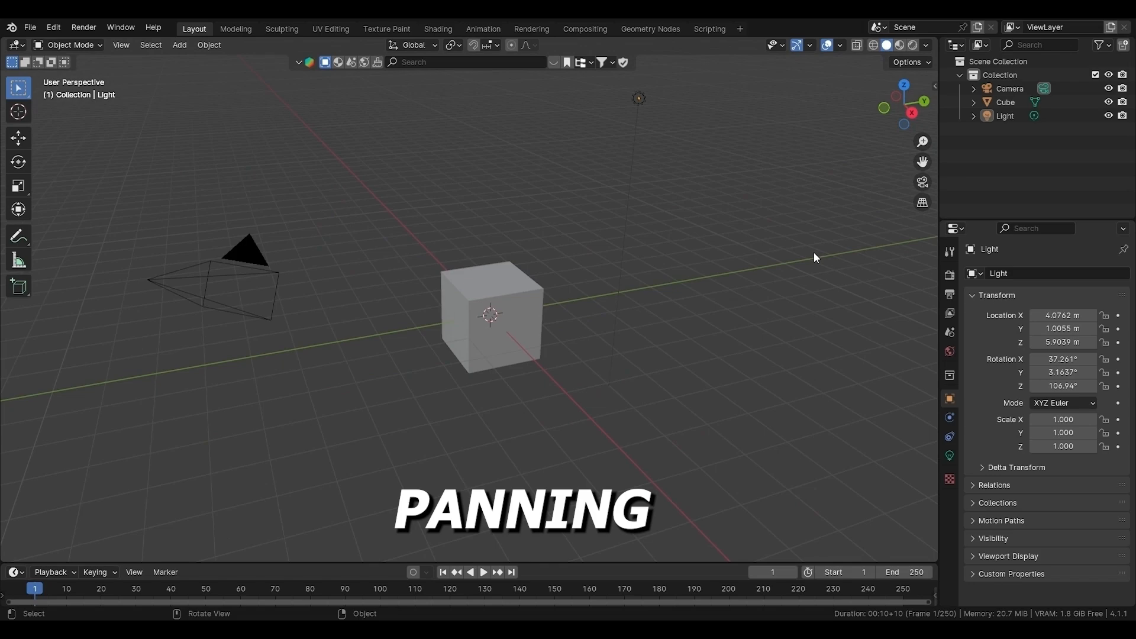
{"action": "scroll", "coordinate": [814, 252], "scroll_direction": "down", "scroll_amount": 1}
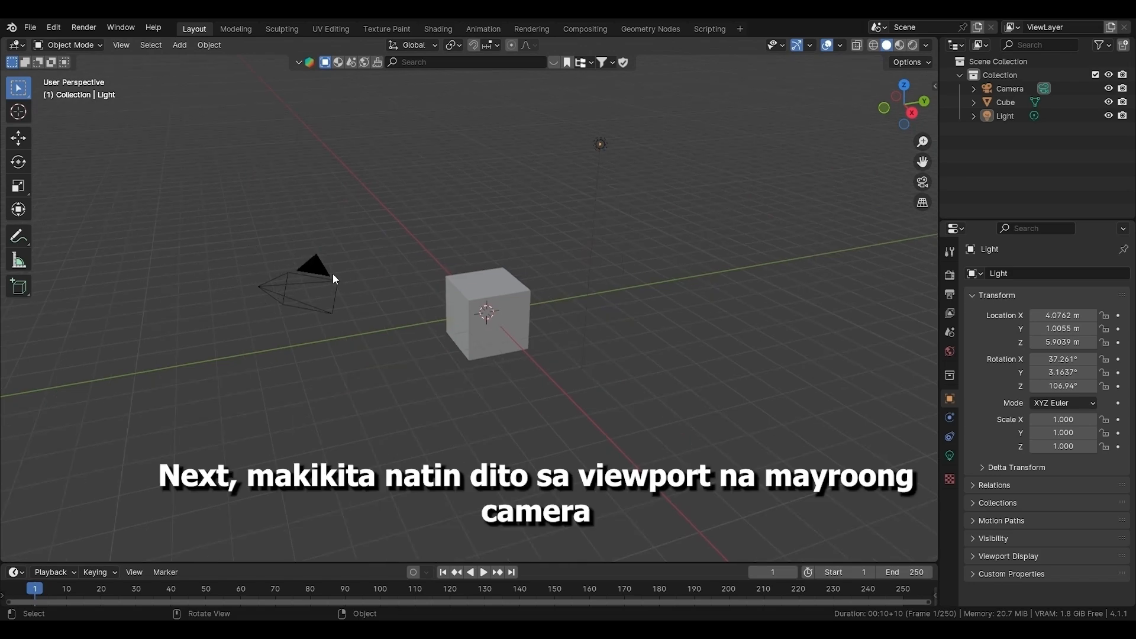
Select the camera object and switch the viewport in and out of the camera perspective twice.
{"action": "left_click", "coordinate": [294, 297]}
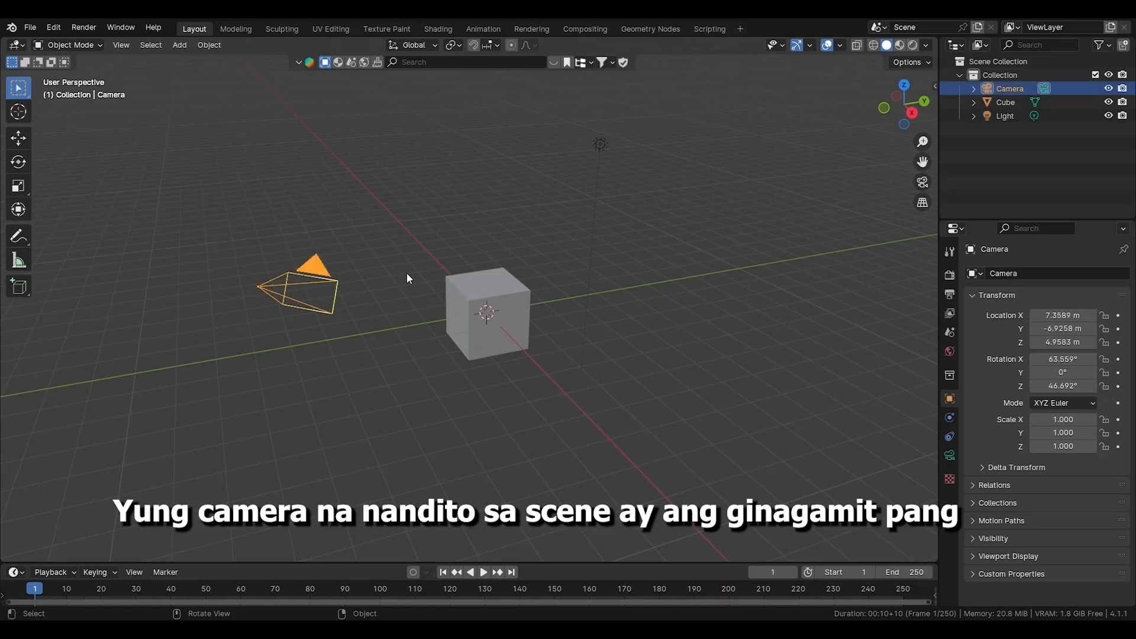
{"action": "middle_click_drag", "start_coordinate": [408, 278], "coordinate": [592, 260]}
{"action": "scroll", "coordinate": [915, 183], "scroll_direction": "up", "scroll_amount": 2}
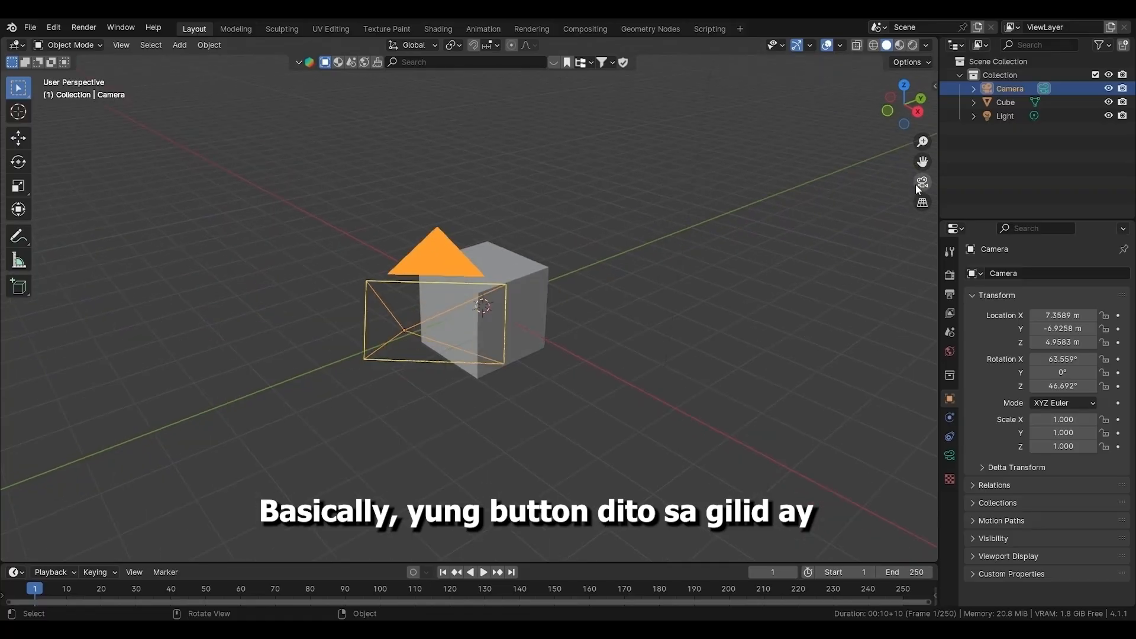
{"action": "left_click", "coordinate": [918, 183]}
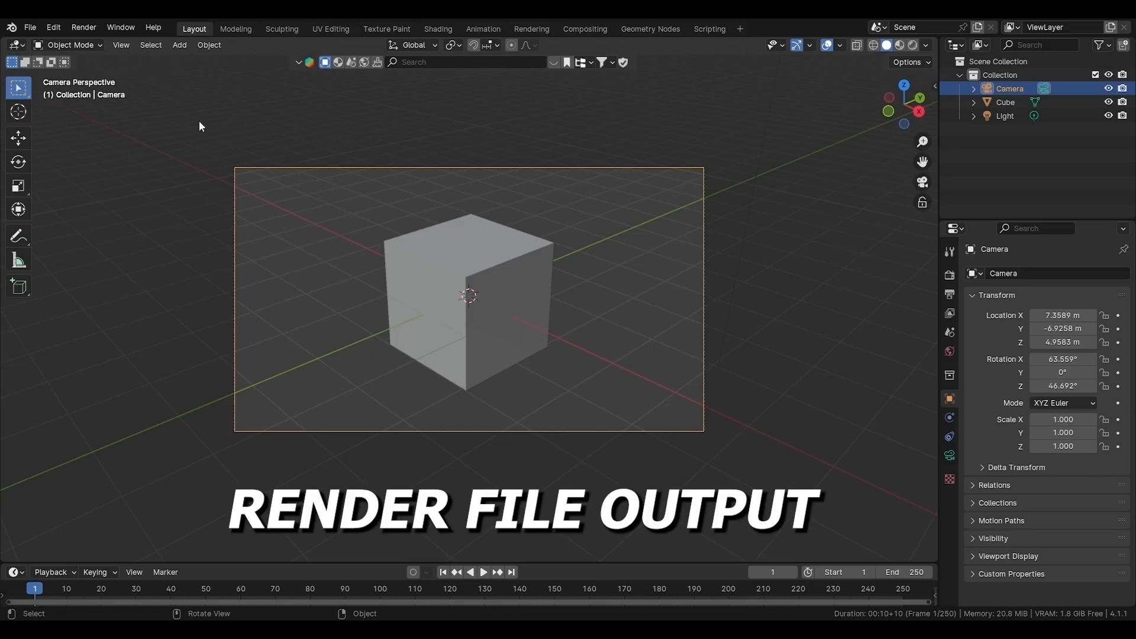
{"action": "left_click", "coordinate": [924, 183]}
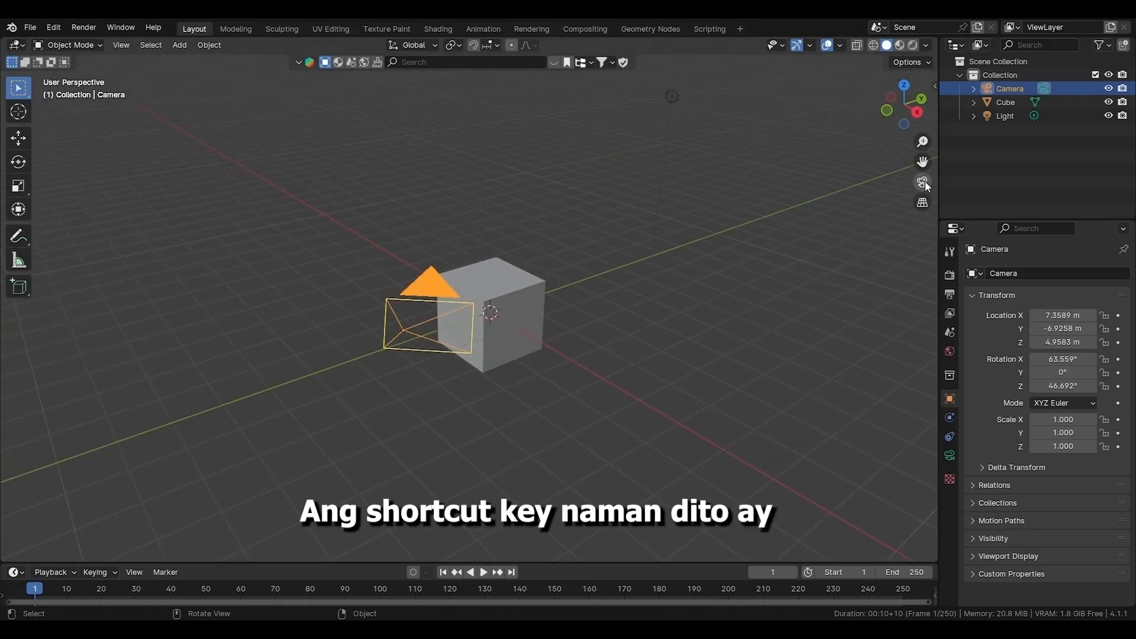
{"action": "key", "text": "KP_0"}
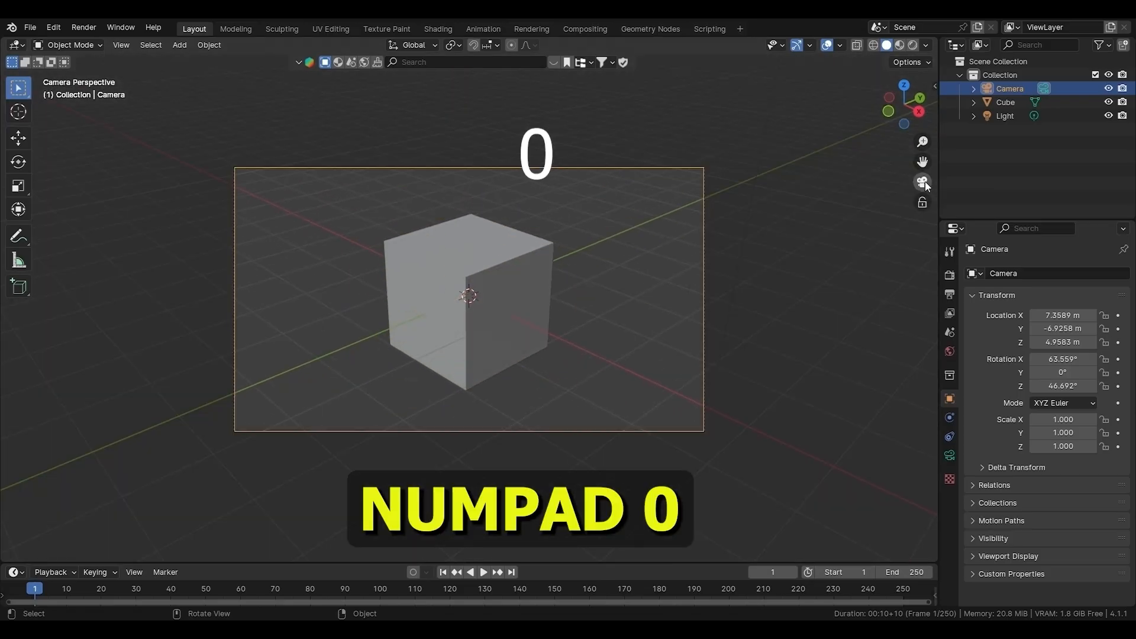
{"action": "left_click", "coordinate": [925, 181]}
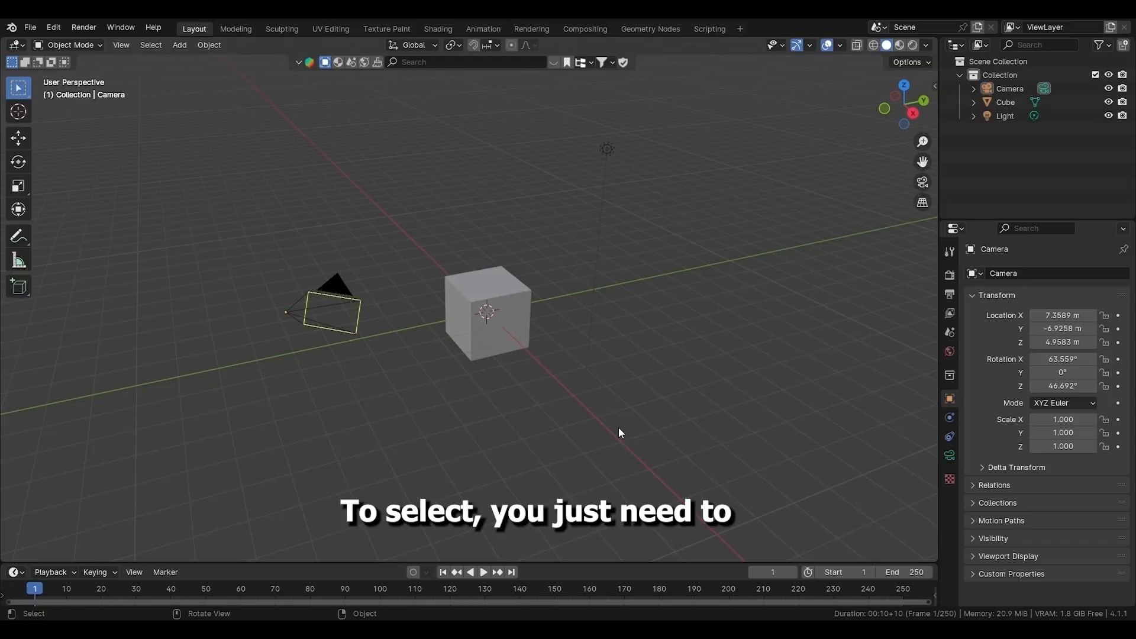
Select the cube, light and camera individually, deselect, and select and deselect the cube once more.
{"action": "left_click", "coordinate": [453, 298]}
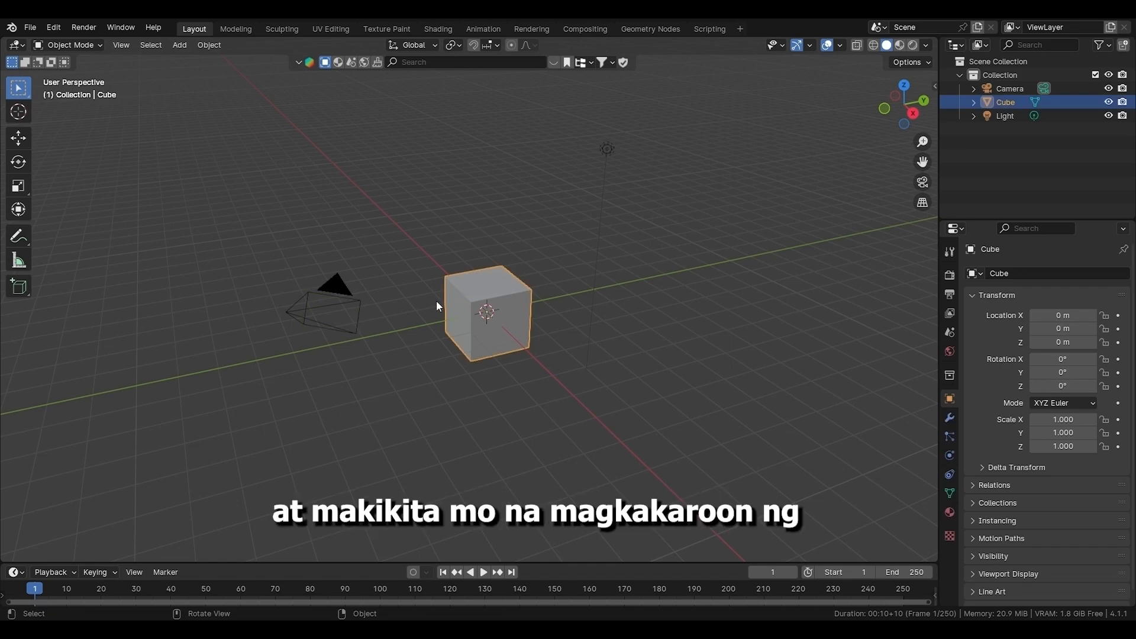
{"action": "left_click", "coordinate": [609, 148]}
{"action": "left_click", "coordinate": [314, 315]}
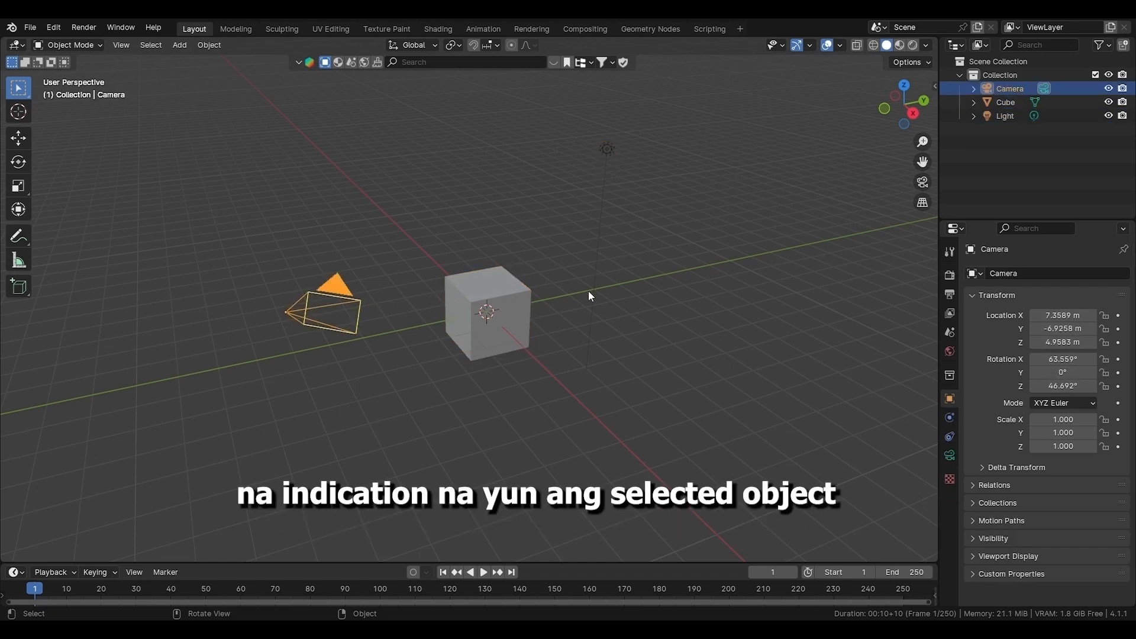
{"action": "left_click", "coordinate": [643, 295]}
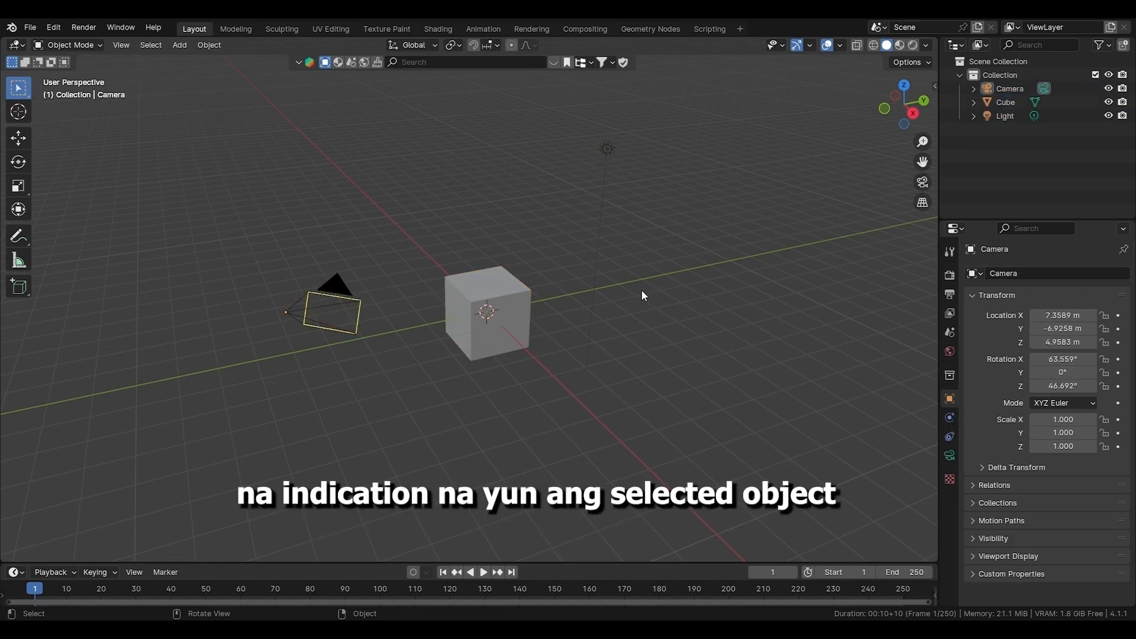
{"action": "left_click", "coordinate": [469, 291]}
{"action": "left_click", "coordinate": [727, 289]}
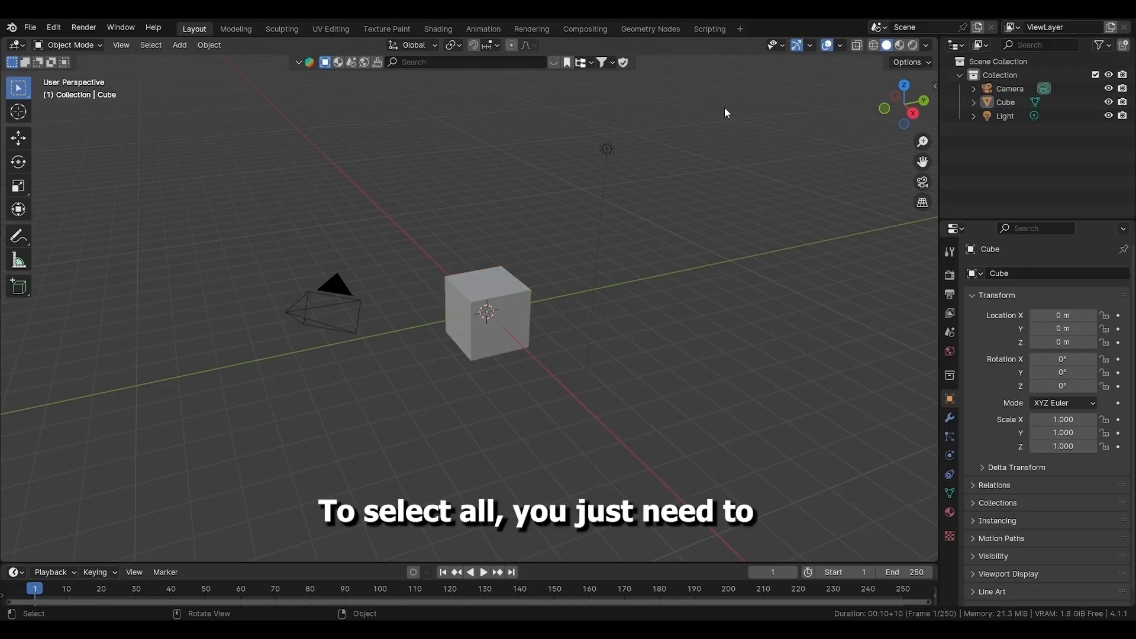
Box-select all three objects and deselect them, and build the same selection from camera, cube and light individually before clearing it.
{"action": "left_click_drag", "start_coordinate": [692, 108], "coordinate": [217, 460]}
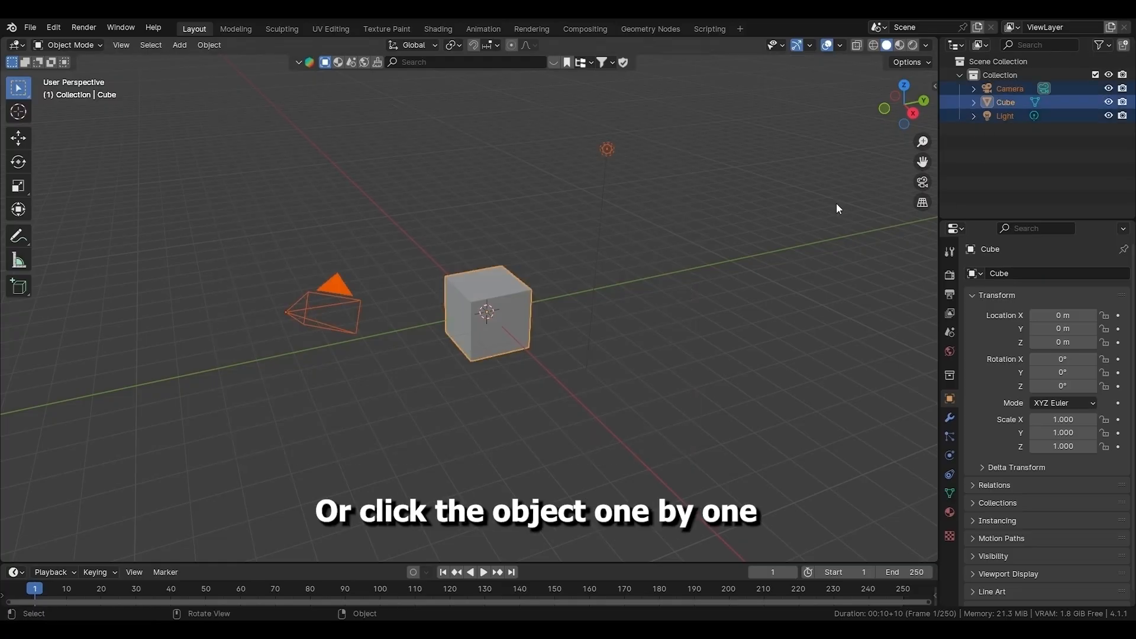
{"action": "left_click", "coordinate": [674, 315]}
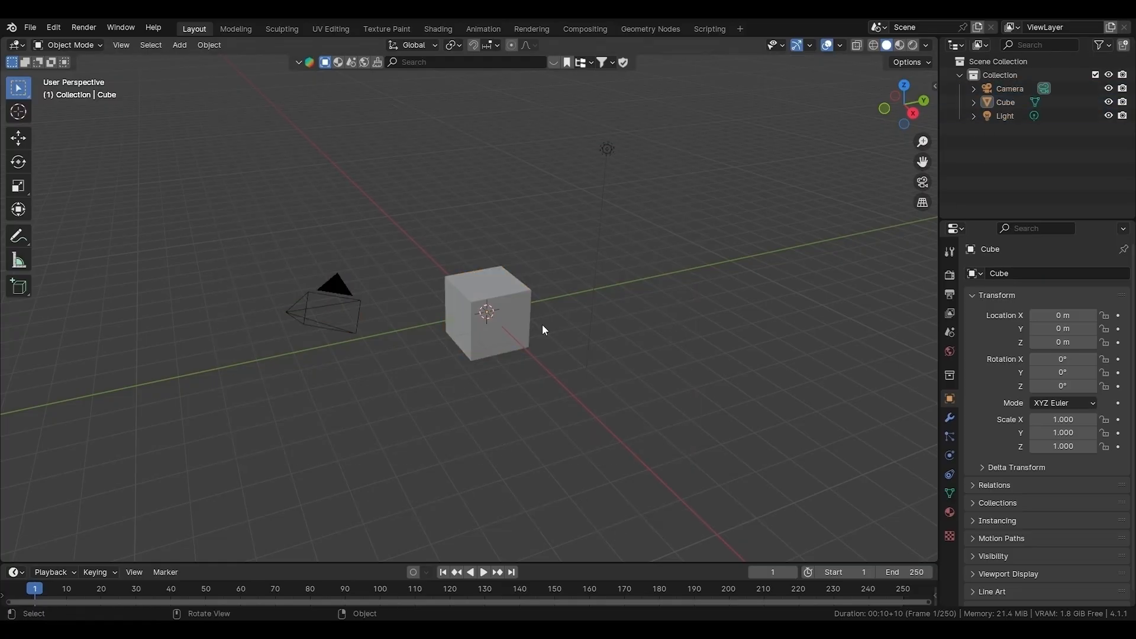
{"action": "left_click", "coordinate": [338, 319], "text": "shift"}
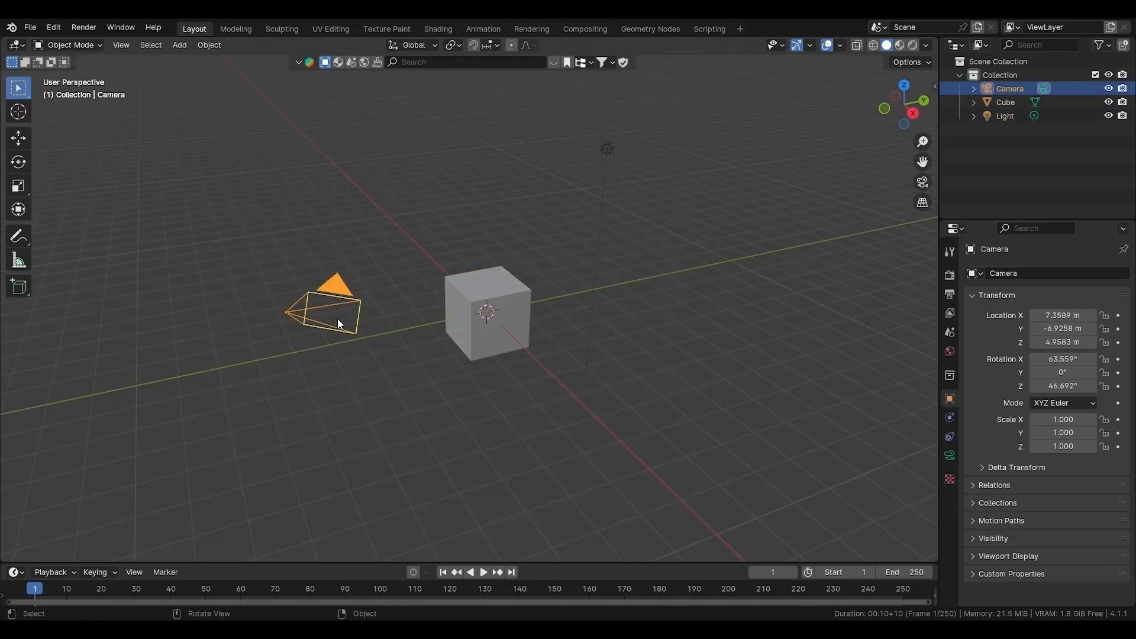
{"action": "left_click", "coordinate": [484, 296], "text": "shift"}
{"action": "left_click", "coordinate": [609, 151], "text": "shift"}
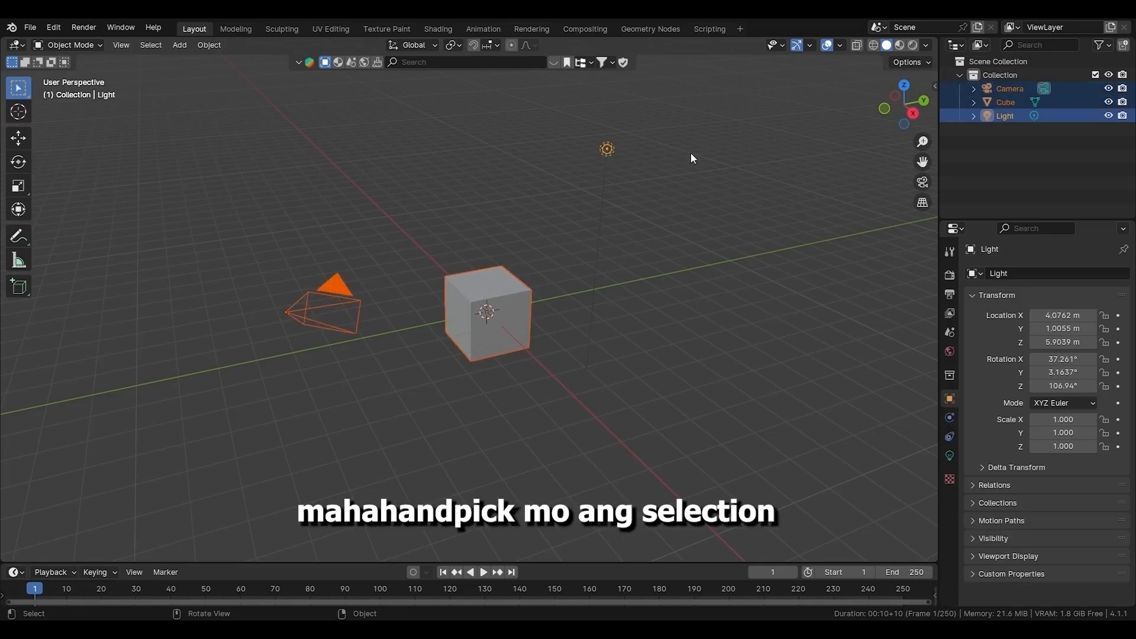
{"action": "left_click", "coordinate": [611, 275]}
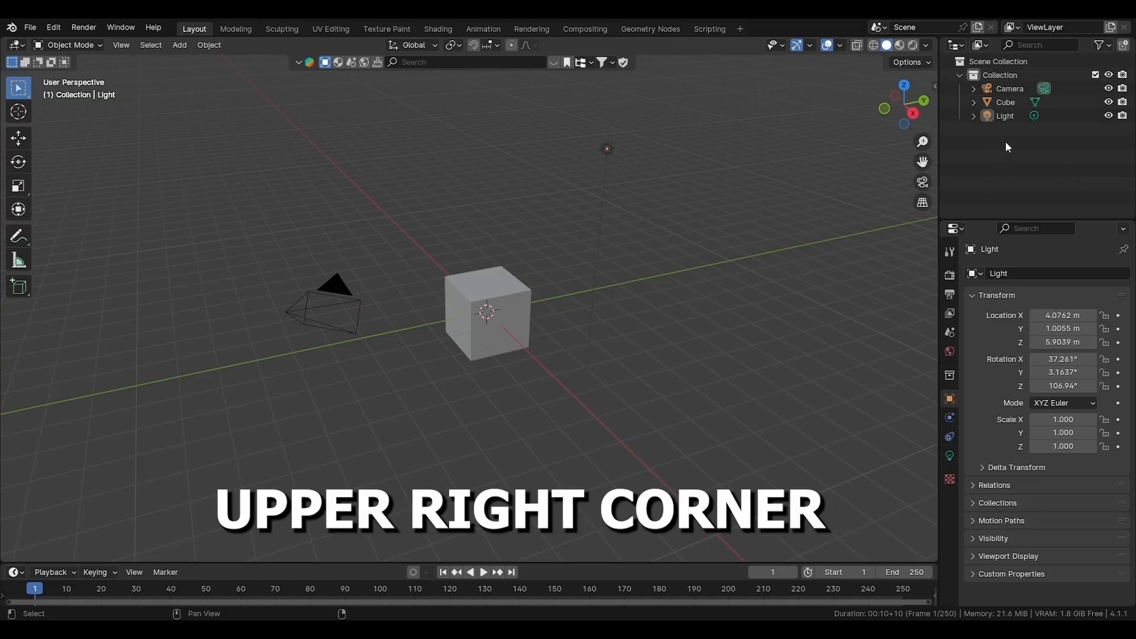
Select the camera, cube and light one after another in the scene collection, and clear the selection.
{"action": "left_click", "coordinate": [1006, 88]}
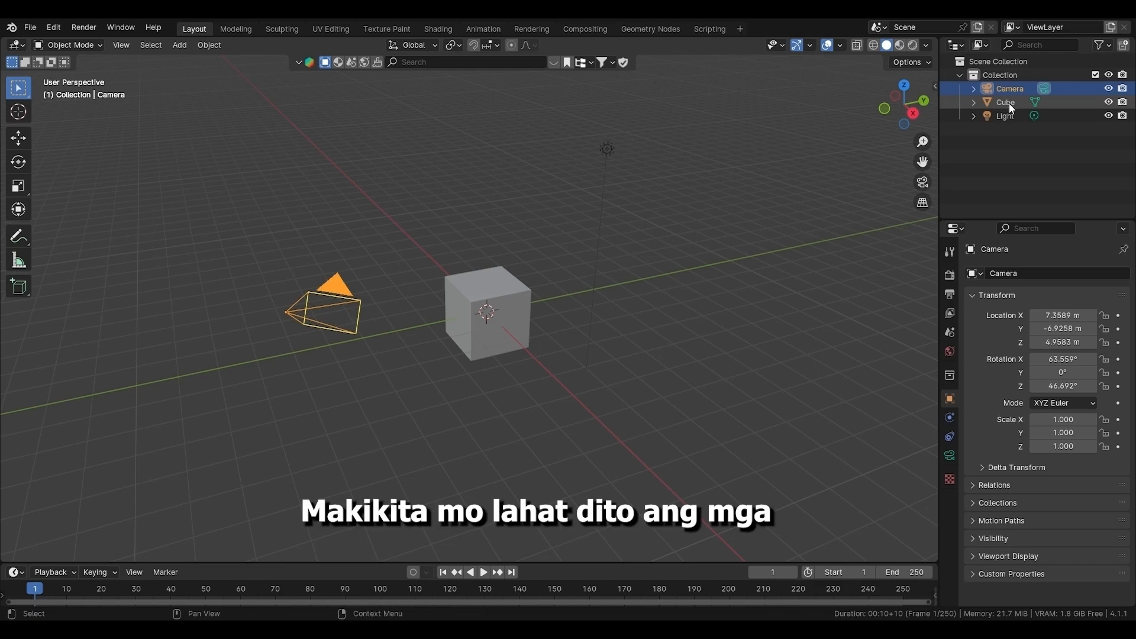
{"action": "left_click", "coordinate": [1006, 103]}
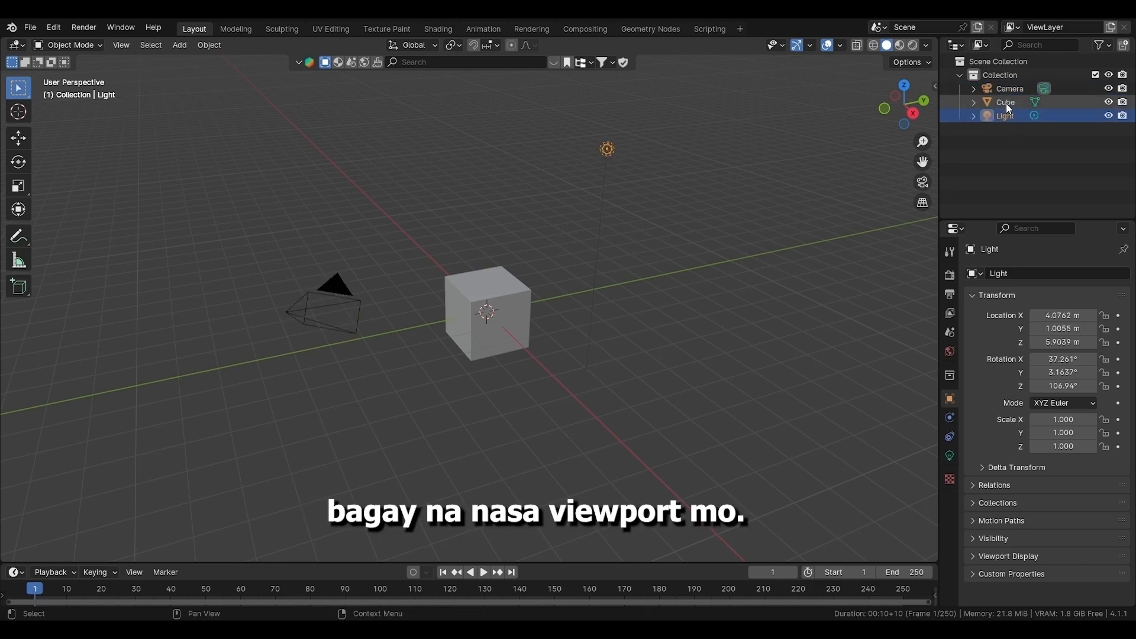
{"action": "left_click", "coordinate": [1006, 163]}
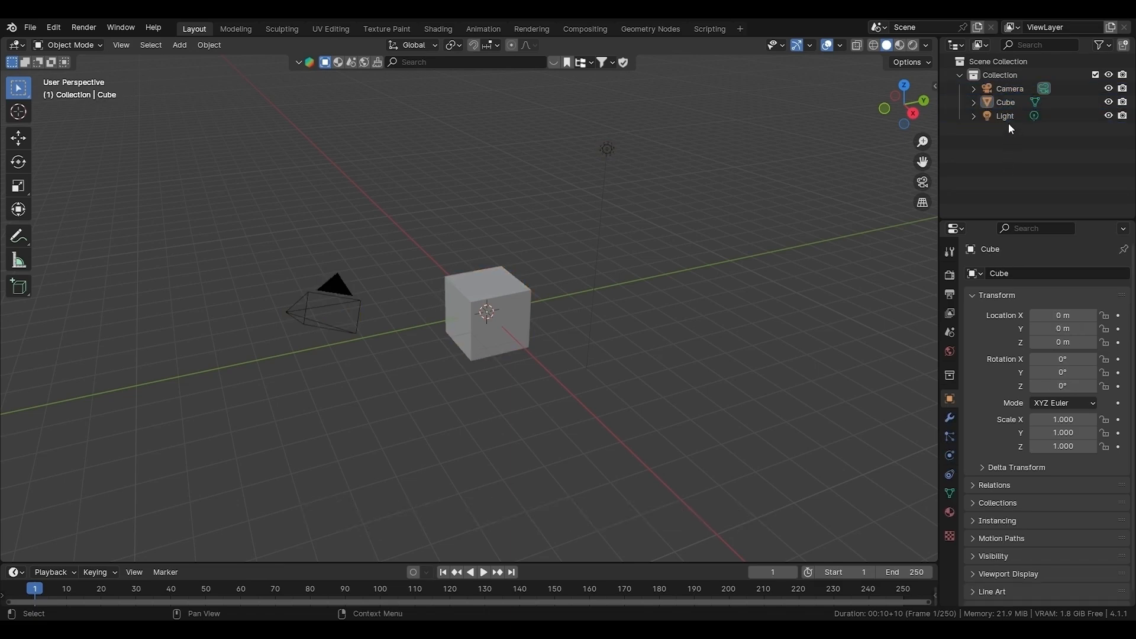
Box-select all three objects in the scene collection, and build the same selection individually from cube, light and camera.
{"action": "left_click_drag", "start_coordinate": [1007, 148], "coordinate": [1021, 88]}
{"action": "left_click", "coordinate": [1020, 103]}
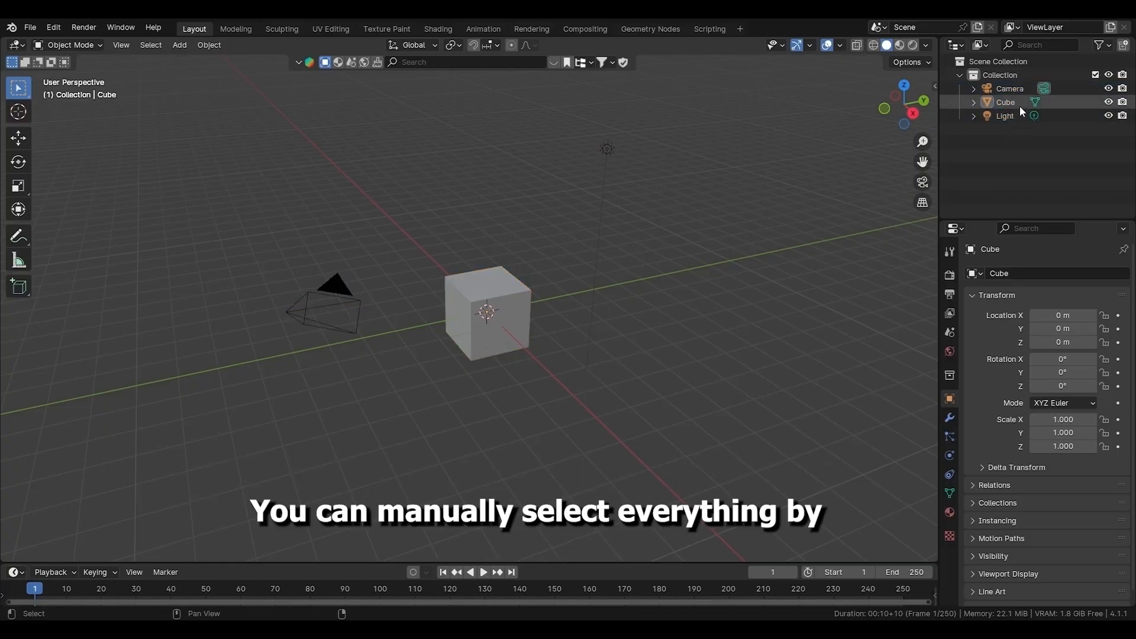
{"action": "left_click", "coordinate": [1016, 115], "text": "ctrl"}
{"action": "left_click", "coordinate": [1015, 89], "text": "shift"}
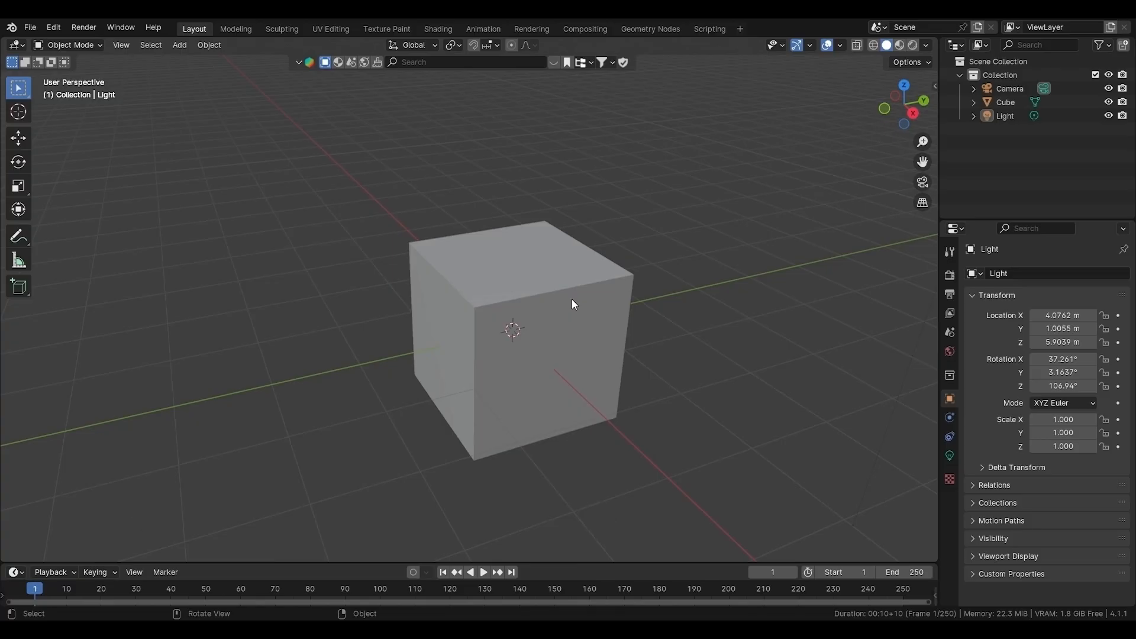
Select the default cube in the viewport and delete it.
{"action": "left_click", "coordinate": [572, 302]}
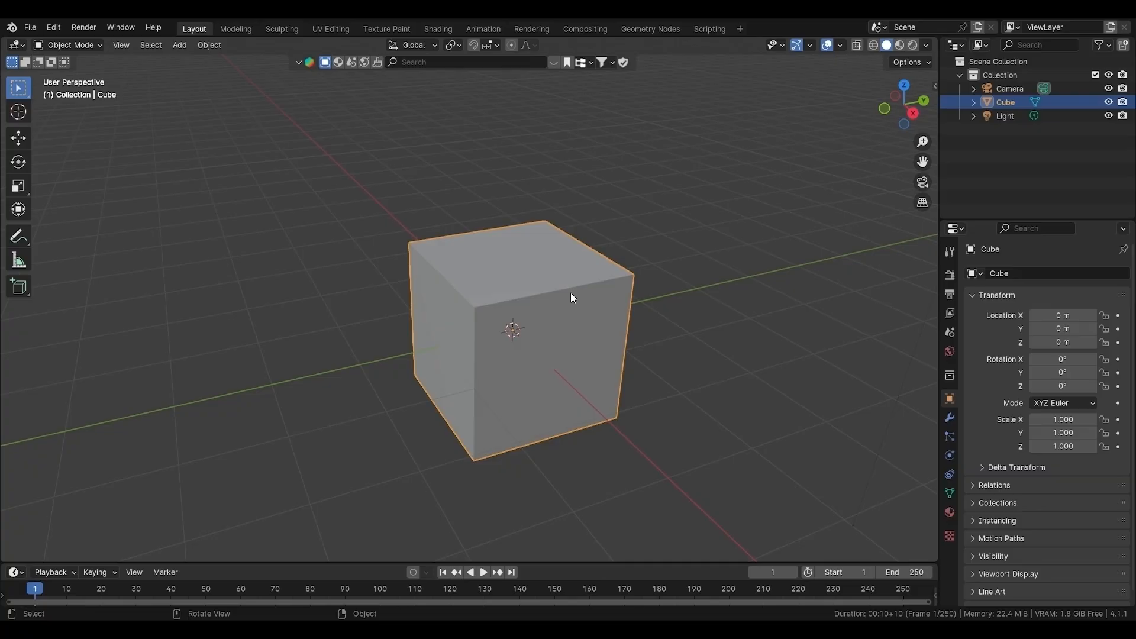
{"action": "key", "text": "x"}
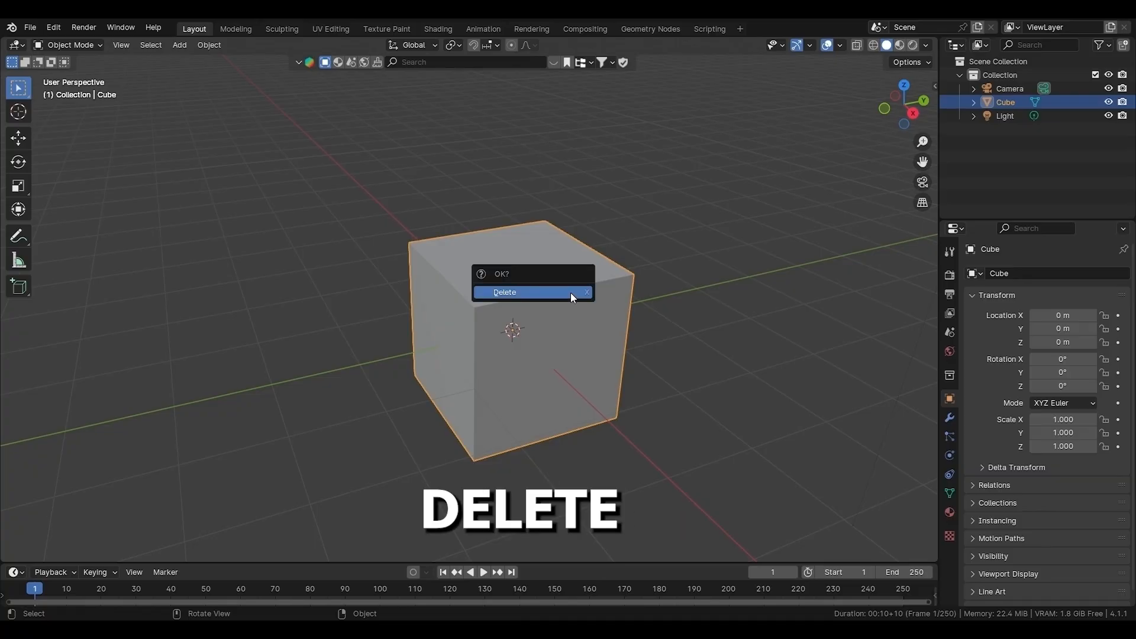
{"action": "right_click", "coordinate": [512, 248]}
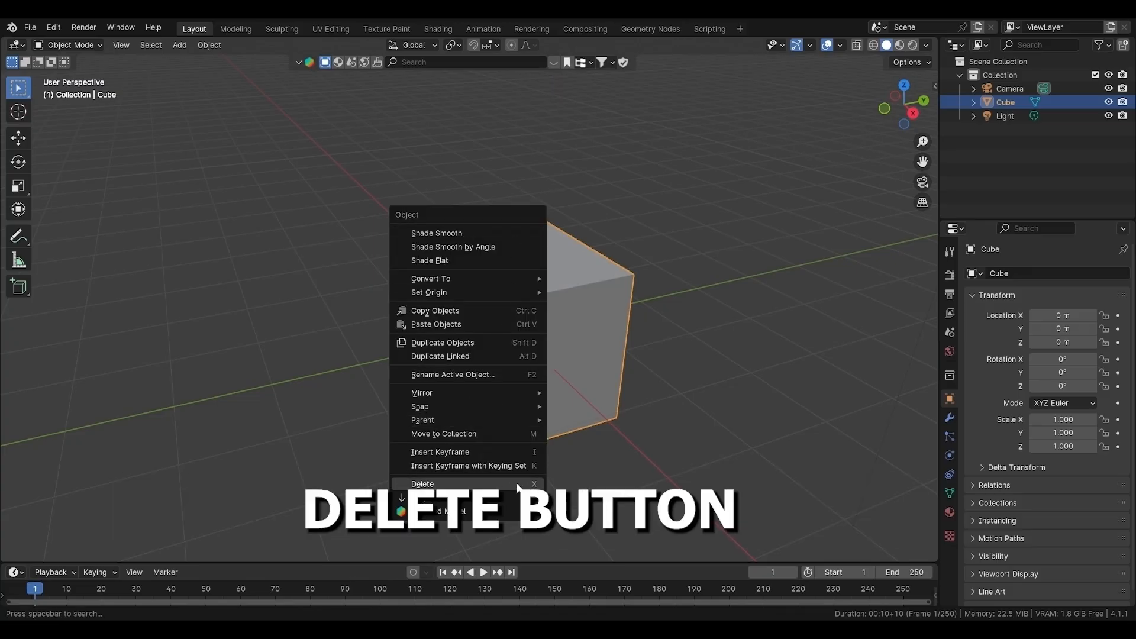
{"action": "left_click", "coordinate": [514, 485]}
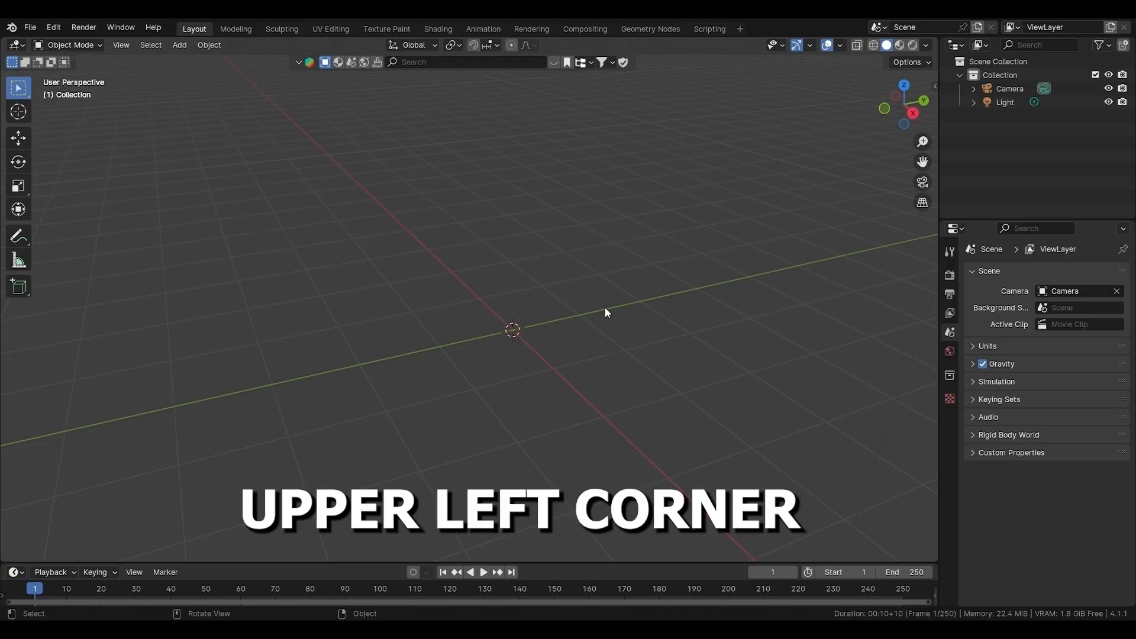
Add a cube mesh at the world origin and delete it again.
{"action": "left_click", "coordinate": [185, 49]}
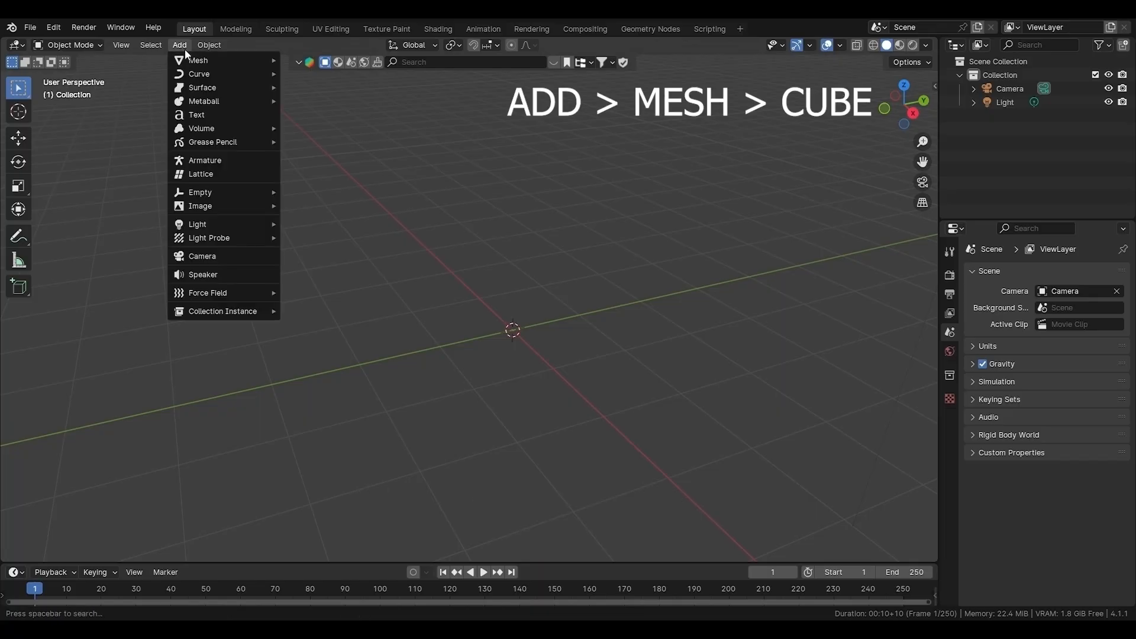
{"action": "mouse_move", "coordinate": [188, 60]}
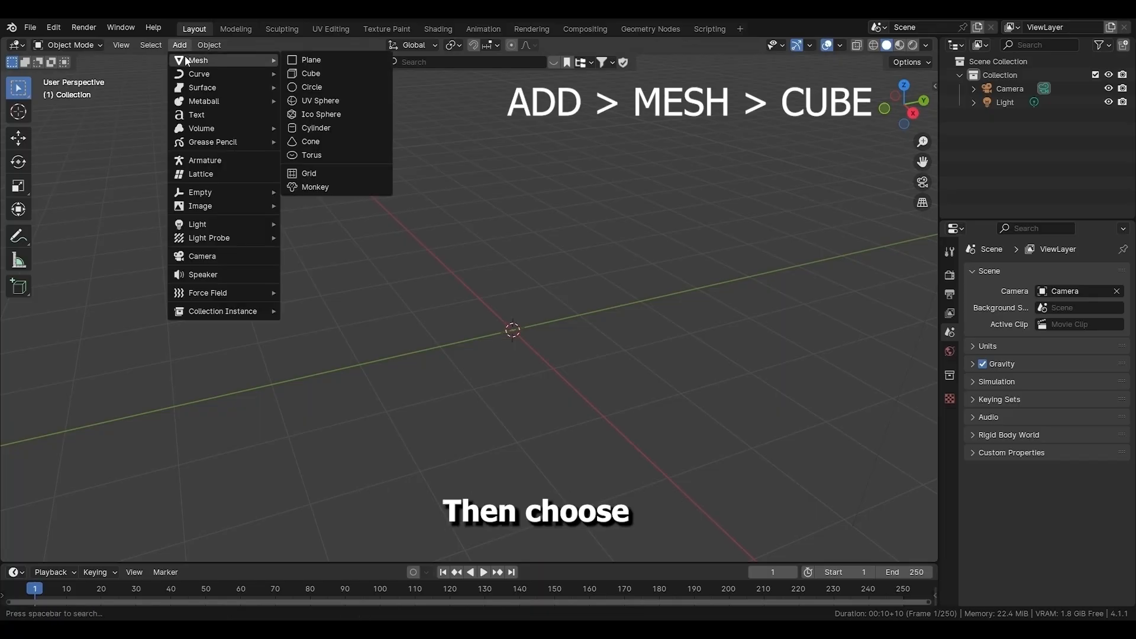
{"action": "left_click", "coordinate": [369, 68]}
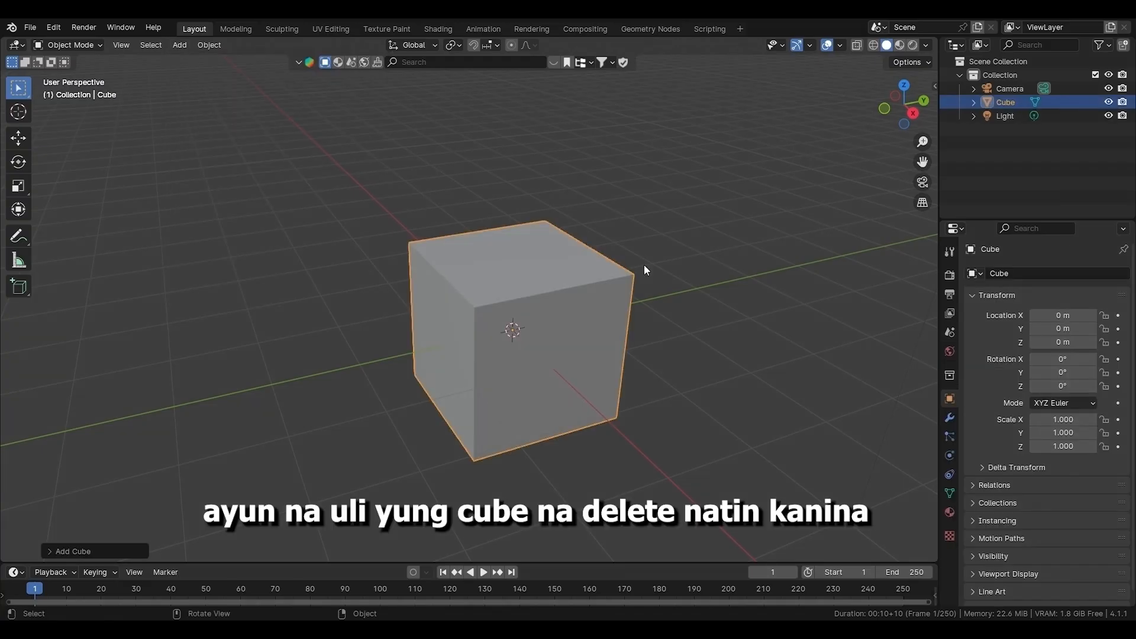
{"action": "key", "text": "Delete"}
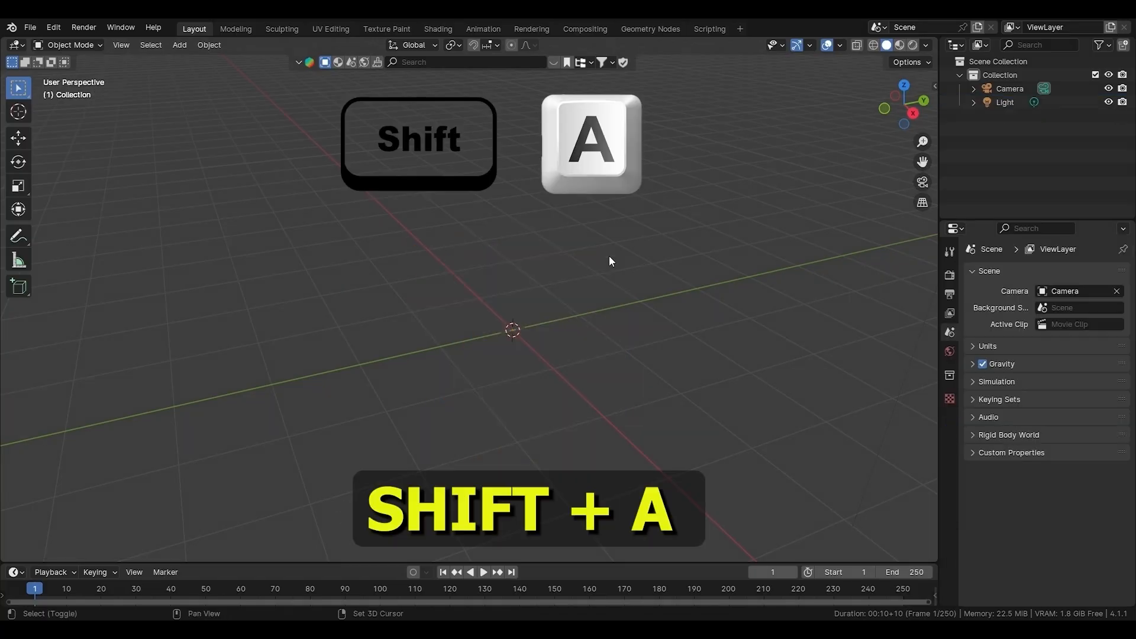
Add a Monkey mesh to the scene.
{"action": "key", "text": "shift+a"}
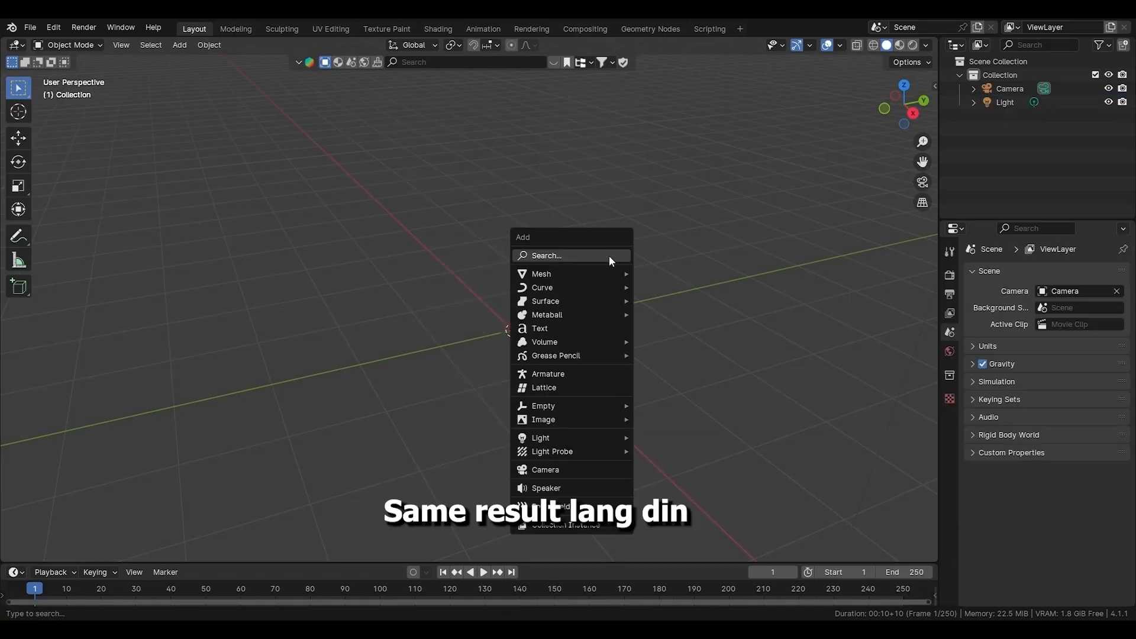
{"action": "mouse_move", "coordinate": [591, 270]}
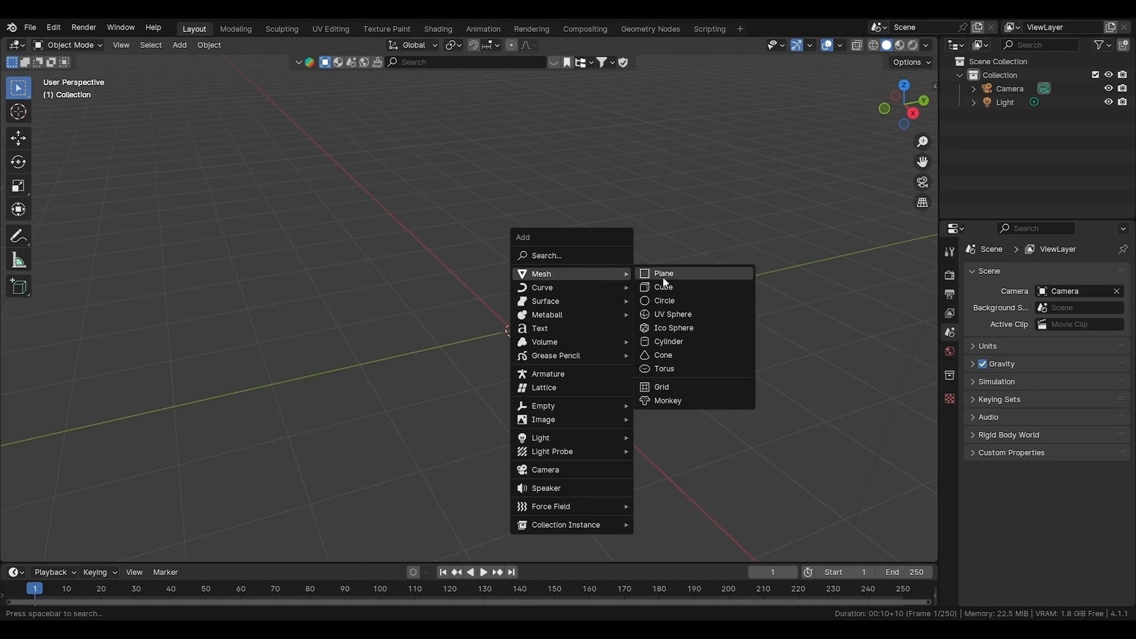
{"action": "left_click", "coordinate": [661, 407]}
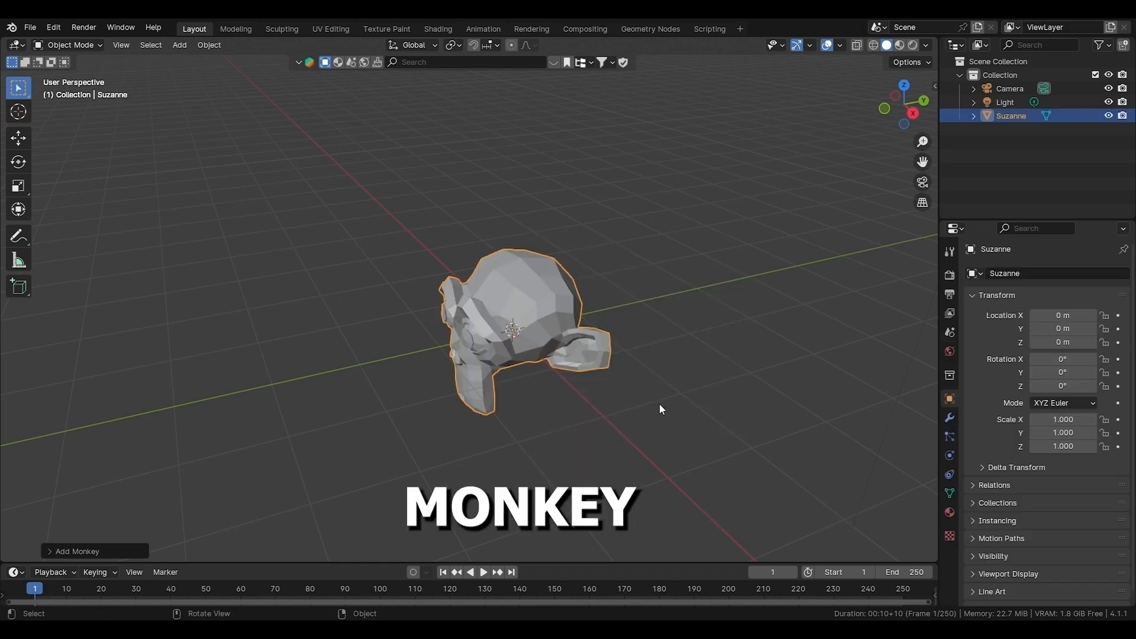
Examine the monkey head from several angles, through the camera perspective and in the front orthographic view.
{"action": "scroll", "coordinate": [646, 398], "scroll_direction": "down", "scroll_amount": 5}
{"action": "scroll", "coordinate": [627, 393], "scroll_direction": "up", "scroll_amount": 5}
{"action": "middle_click_drag", "start_coordinate": [557, 390], "coordinate": [728, 308]}
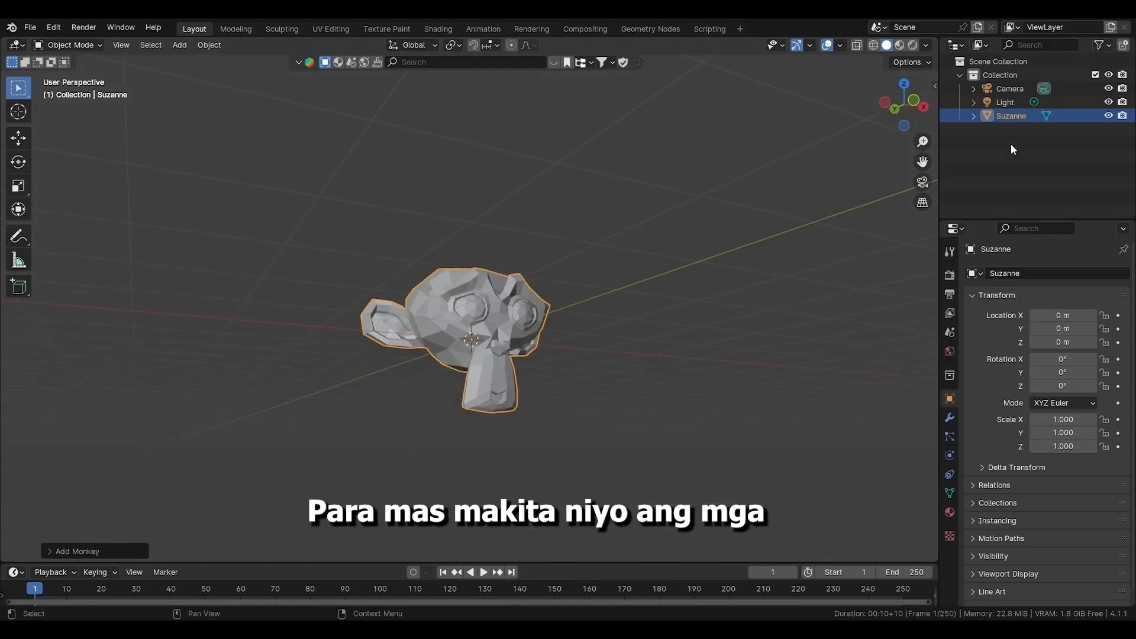
{"action": "middle_click_drag", "start_coordinate": [733, 406], "coordinate": [626, 438]}
{"action": "key", "text": "KP_0"}
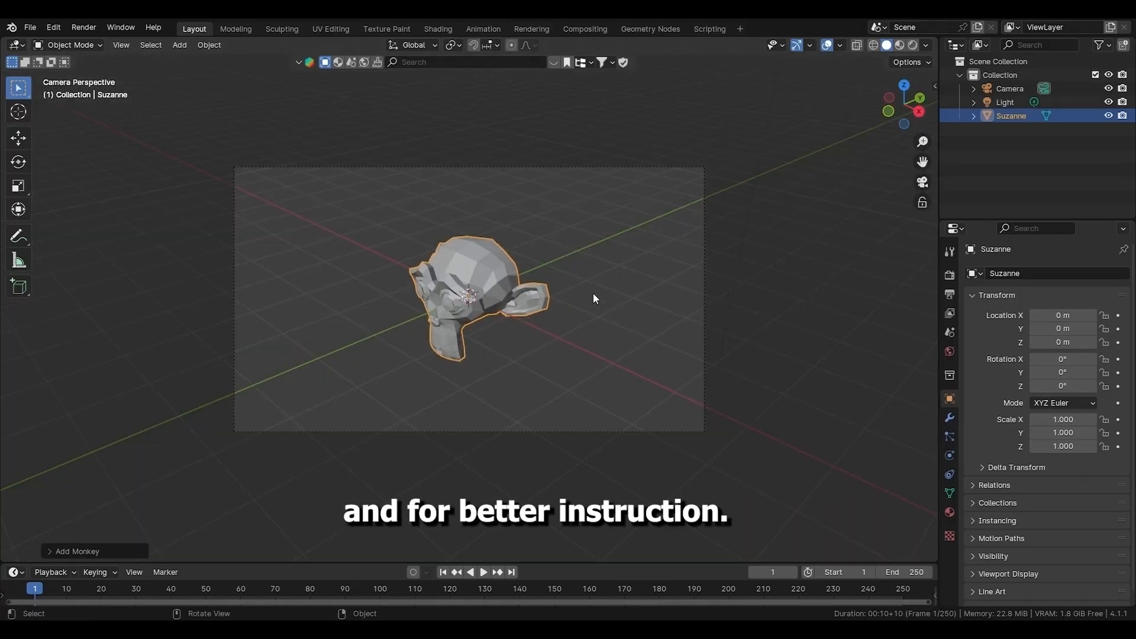
{"action": "key", "text": "KP_1"}
{"action": "middle_click_drag", "start_coordinate": [816, 239], "coordinate": [718, 294]}
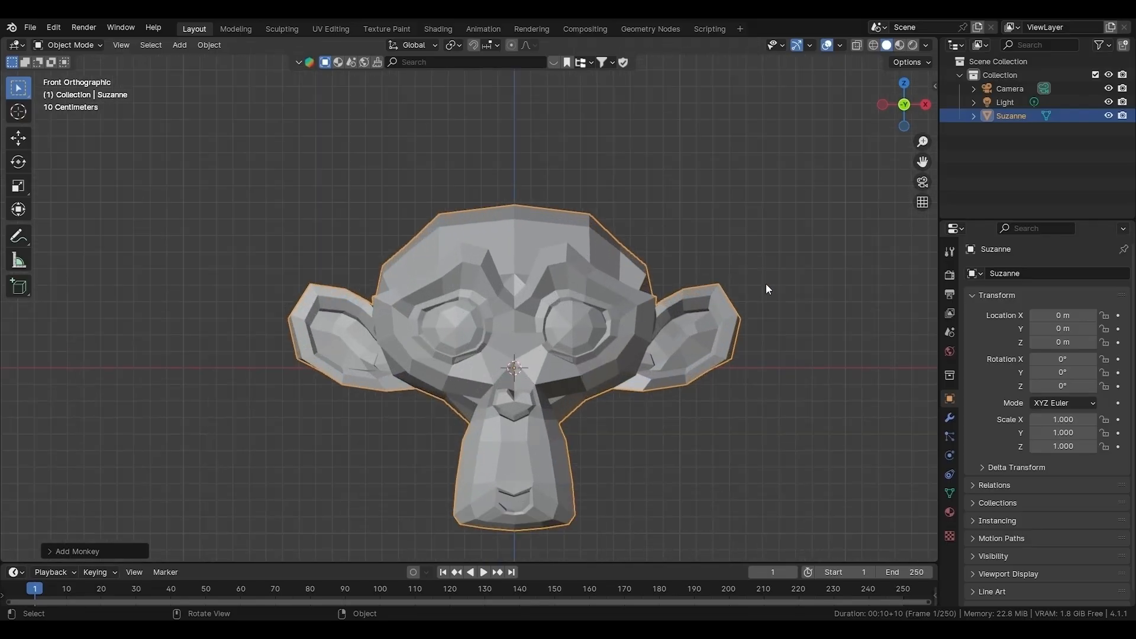
{"action": "middle_click_drag", "start_coordinate": [776, 290], "coordinate": [734, 290]}
{"action": "key", "text": "KP_1"}
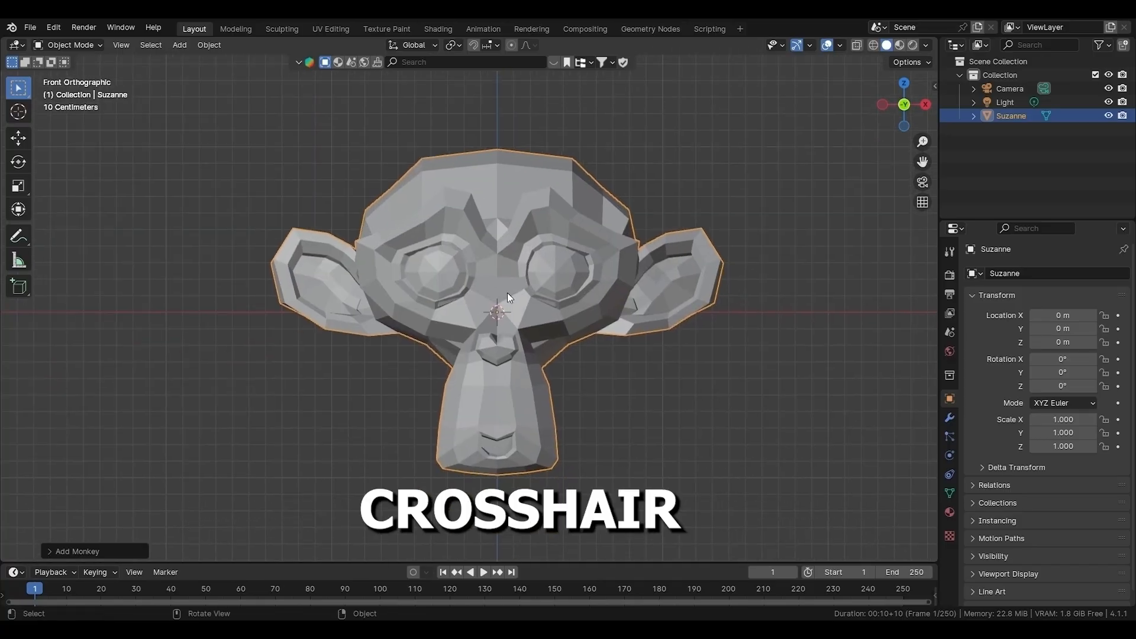
Place the 3D cursor beside the monkey head at about X 3.1 m with the Cursor tool, and return to the Select tool.
{"action": "left_click", "coordinate": [18, 112]}
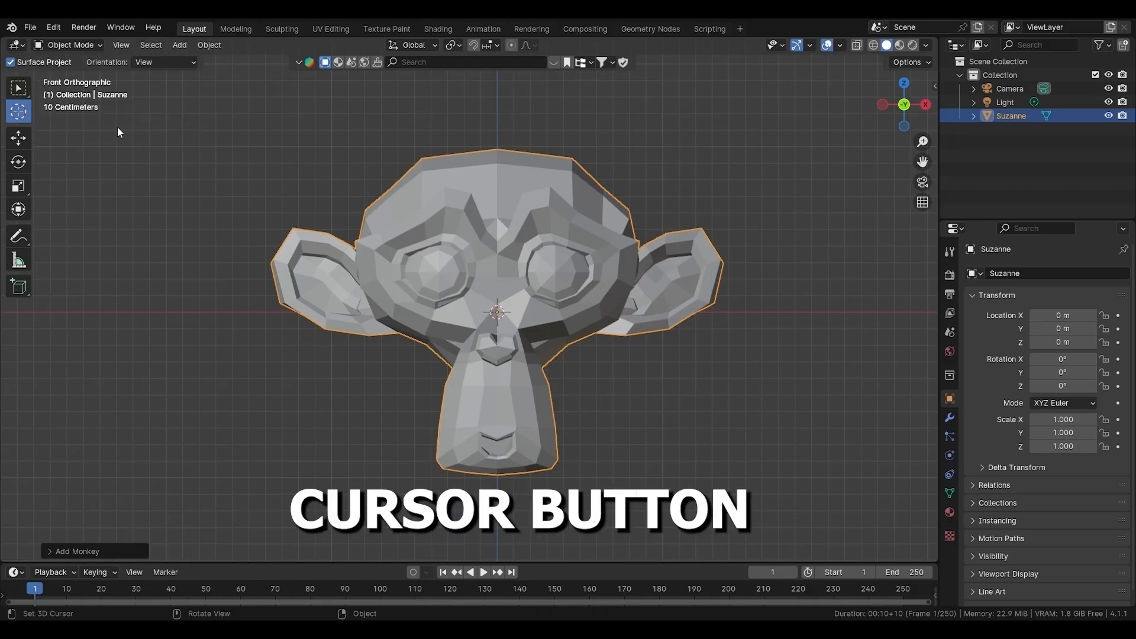
{"action": "left_click", "coordinate": [897, 299]}
{"action": "scroll", "coordinate": [896, 300], "scroll_direction": "down", "scroll_amount": 4}
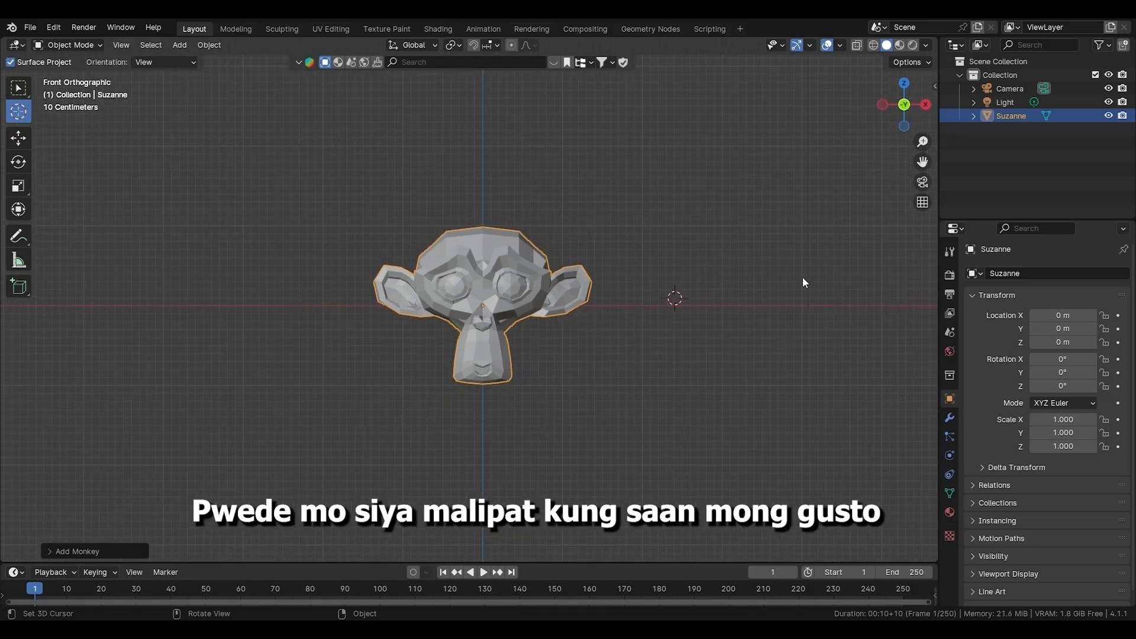
{"action": "left_click", "coordinate": [731, 302]}
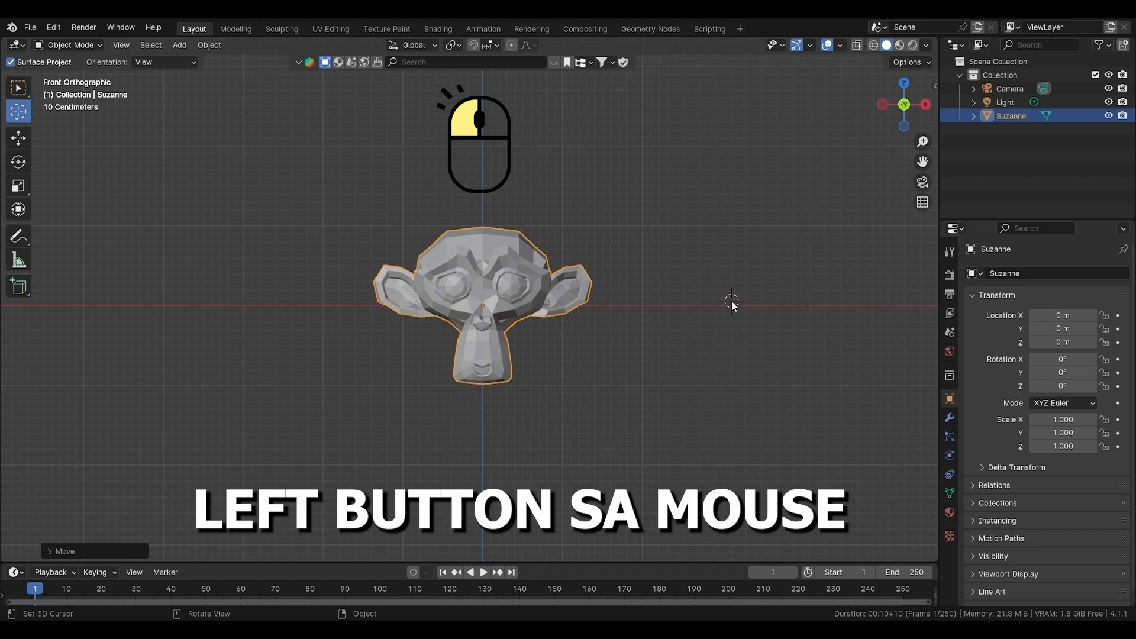
{"action": "left_click", "coordinate": [22, 95]}
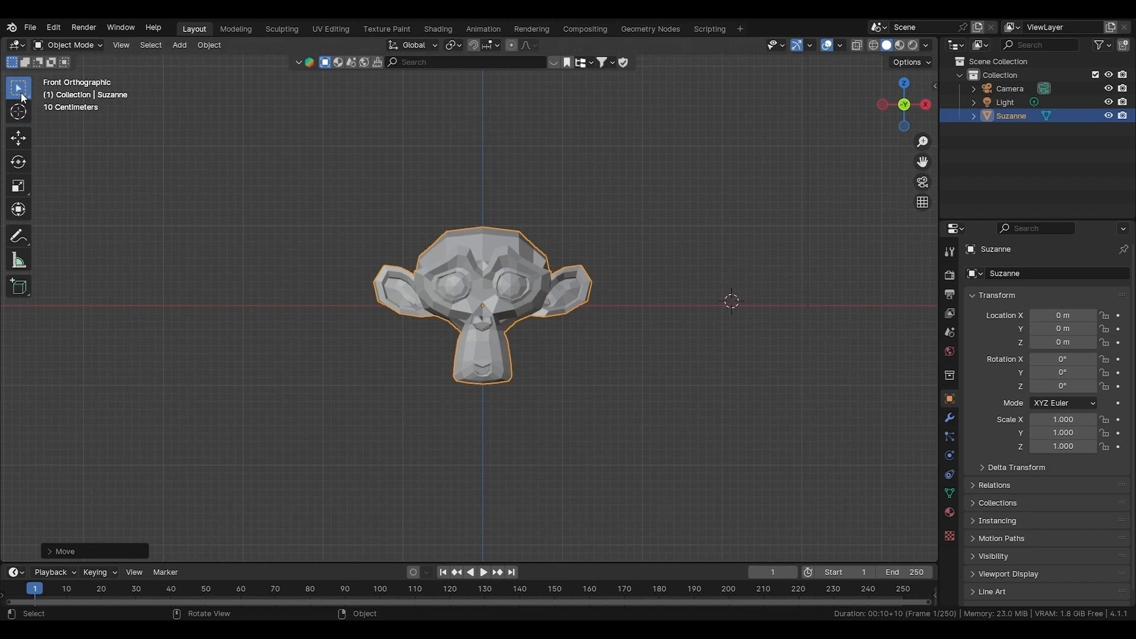
Add a cube mesh at the 3D cursor beside the monkey head.
{"action": "key", "text": "shift+a"}
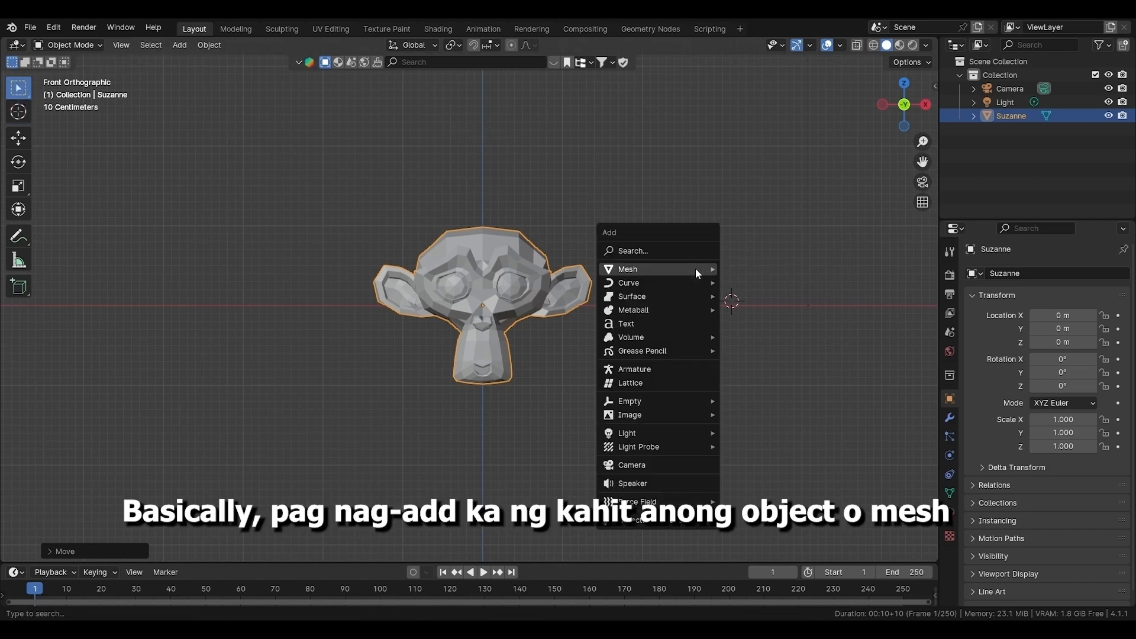
{"action": "mouse_move", "coordinate": [695, 268]}
{"action": "left_click", "coordinate": [800, 278]}
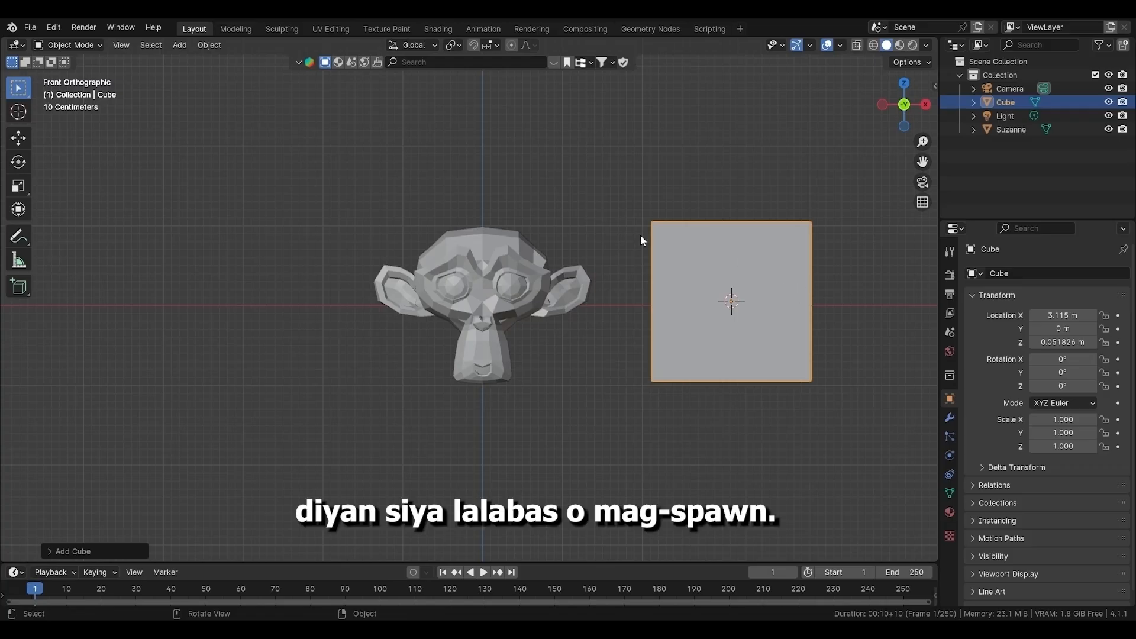
Snap the 3D cursor back to the world origin and check its position on the monkey head.
{"action": "middle_click_drag", "start_coordinate": [606, 308], "coordinate": [764, 260]}
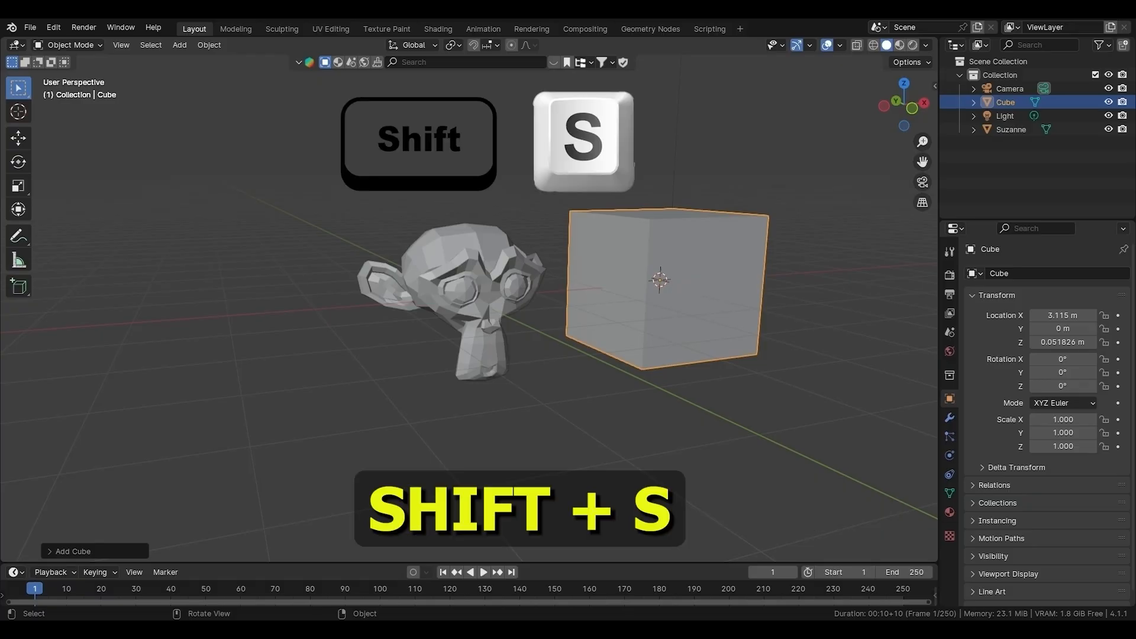
{"action": "key", "text": "shift+s"}
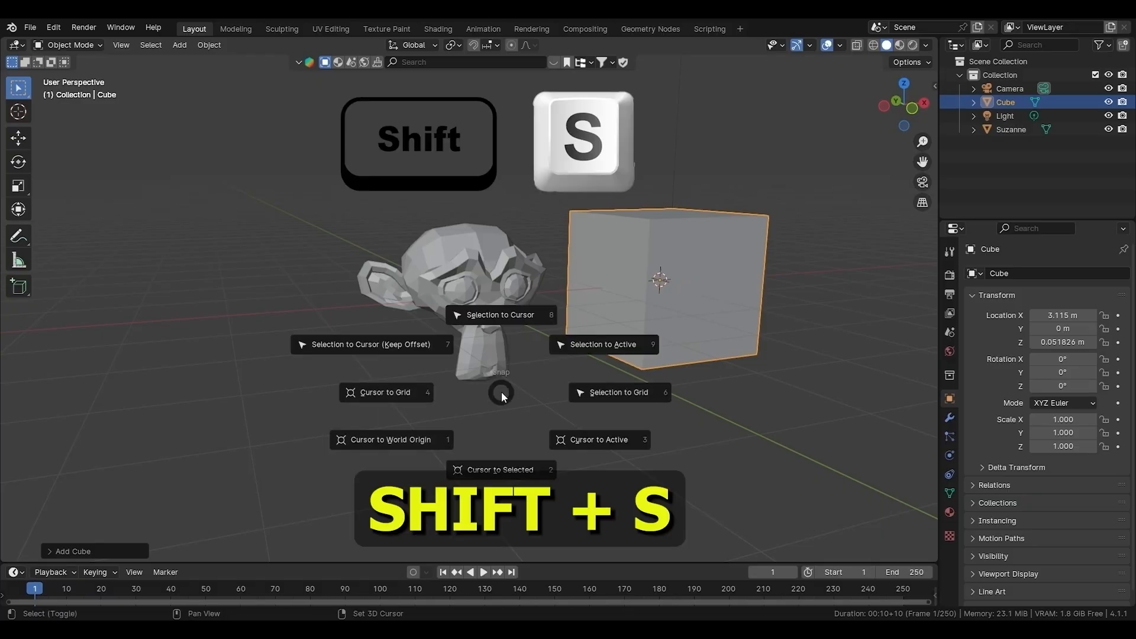
{"action": "left_click", "coordinate": [443, 446]}
{"action": "middle_click_drag", "start_coordinate": [554, 355], "coordinate": [522, 322]}
{"action": "scroll", "coordinate": [523, 322], "scroll_direction": "up", "scroll_amount": 3}
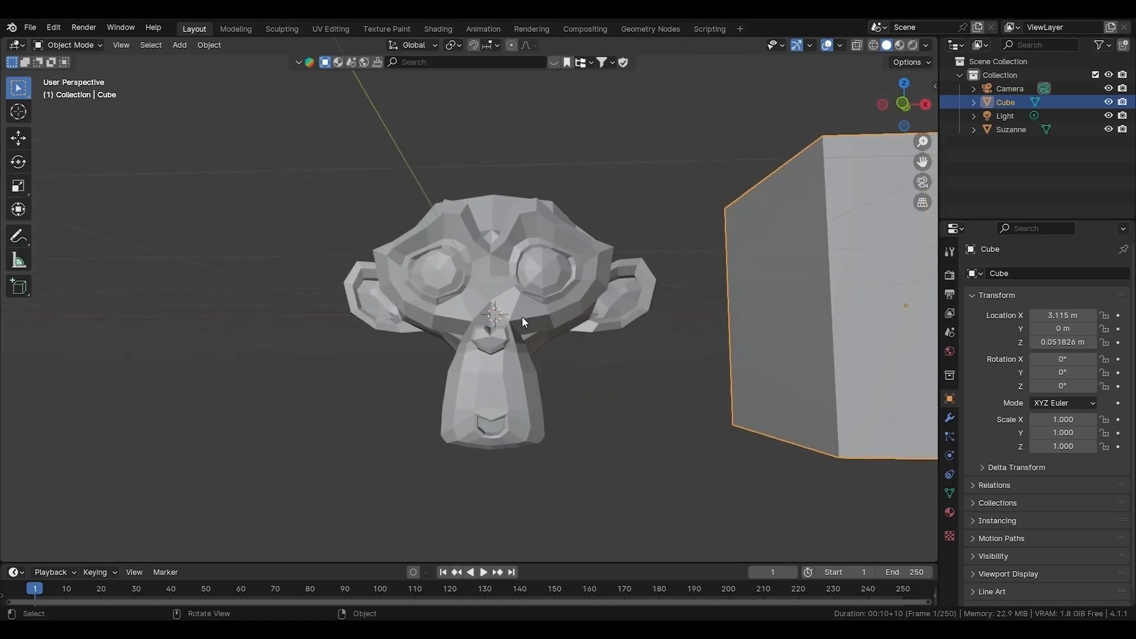
{"action": "scroll", "coordinate": [549, 344], "scroll_direction": "up", "scroll_amount": 3}
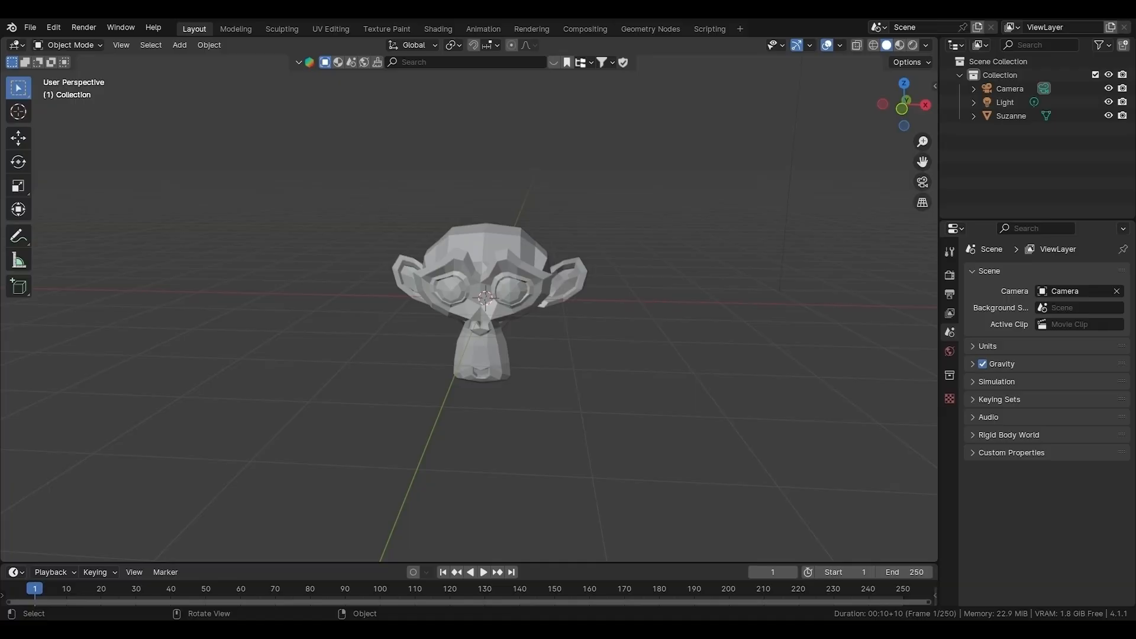
Select the monkey head in the front view, copy it and paste a duplicate in place.
{"action": "key", "text": "KP_1"}
{"action": "left_click", "coordinate": [539, 290]}
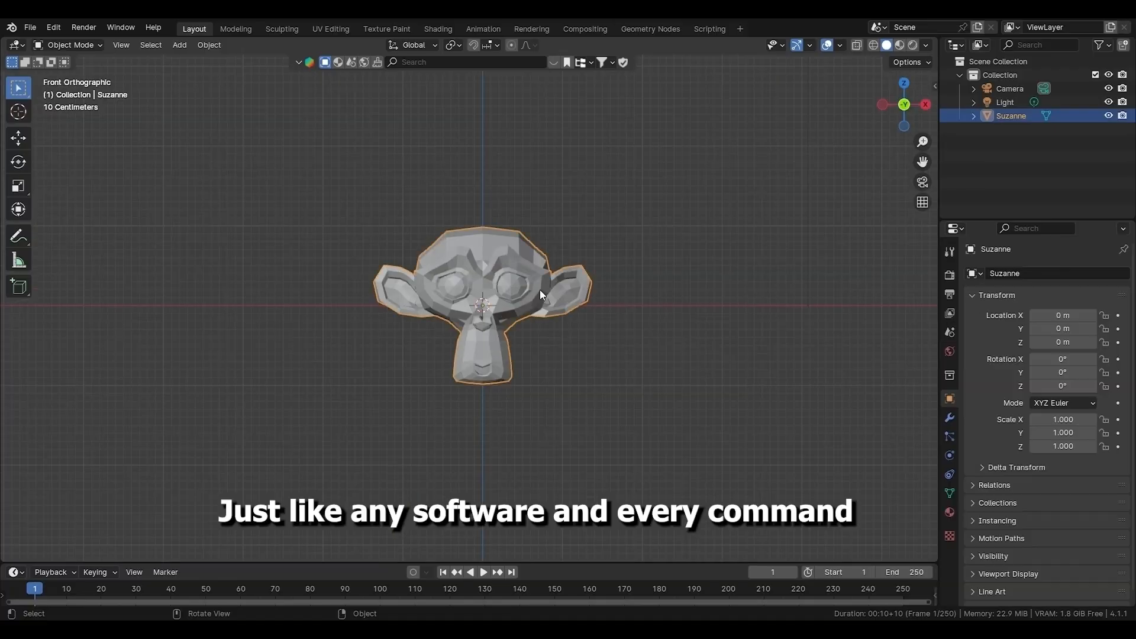
{"action": "key", "text": "ctrl+c"}
{"action": "key", "text": "Escape"}
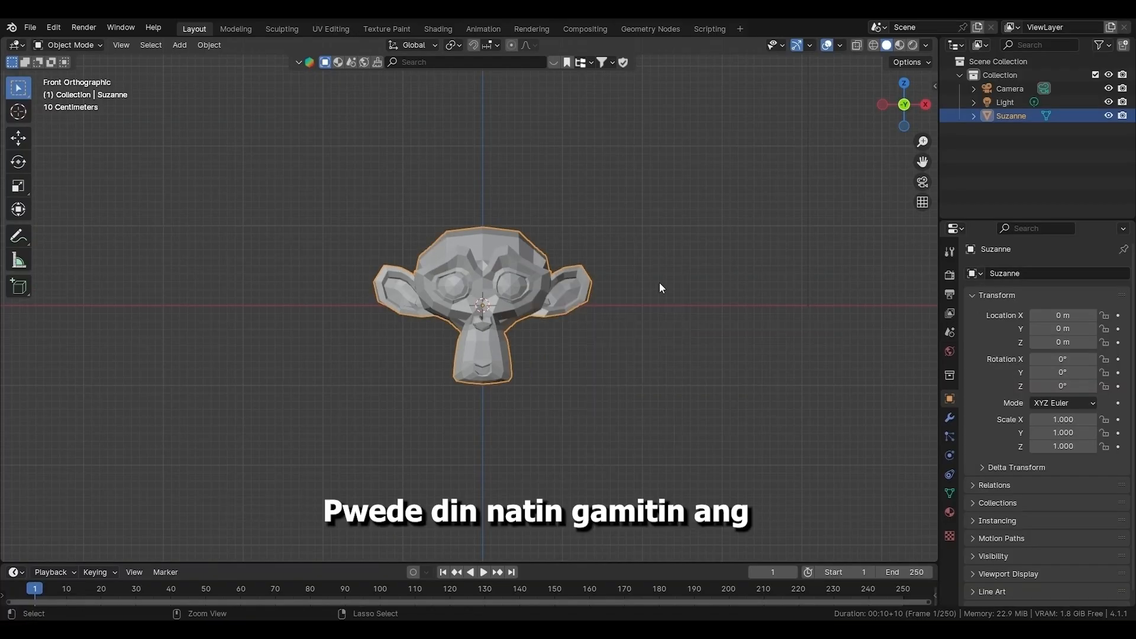
{"action": "key", "text": "ctrl+c"}
{"action": "left_click", "coordinate": [659, 282]}
{"action": "key", "text": "ctrl+v"}
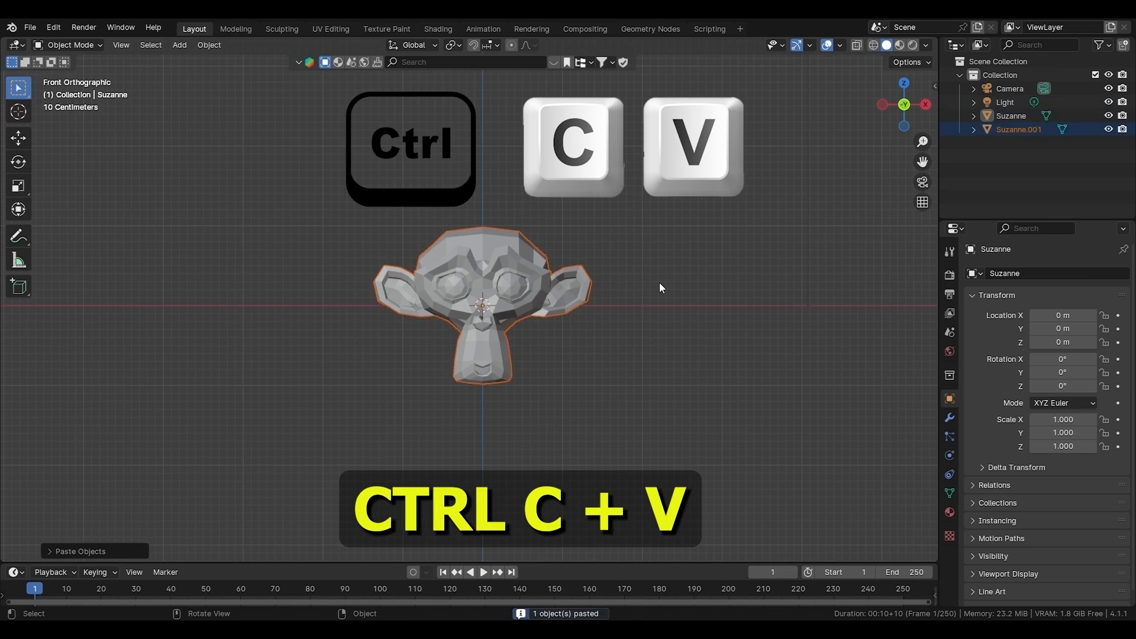
Move the pasted monkey head along the positive X axis until it stands clear beside the original, and view both at an angle.
{"action": "key", "text": "g"}
{"action": "key", "text": "x"}
{"action": "left_click", "coordinate": [838, 274]}
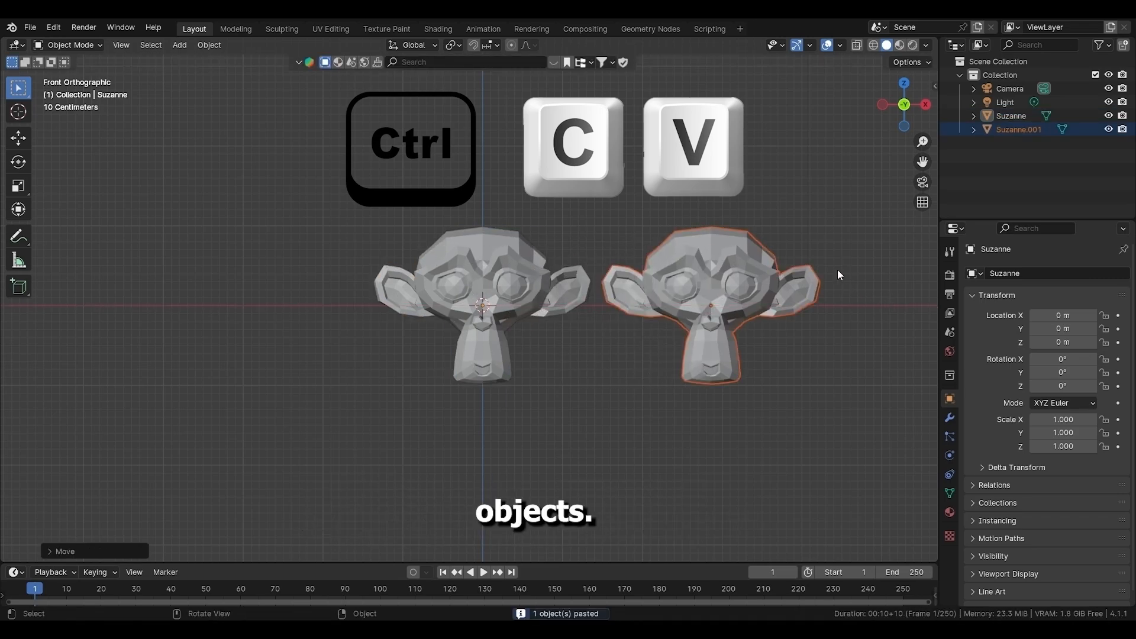
{"action": "middle_click_drag", "start_coordinate": [837, 268], "coordinate": [815, 321]}
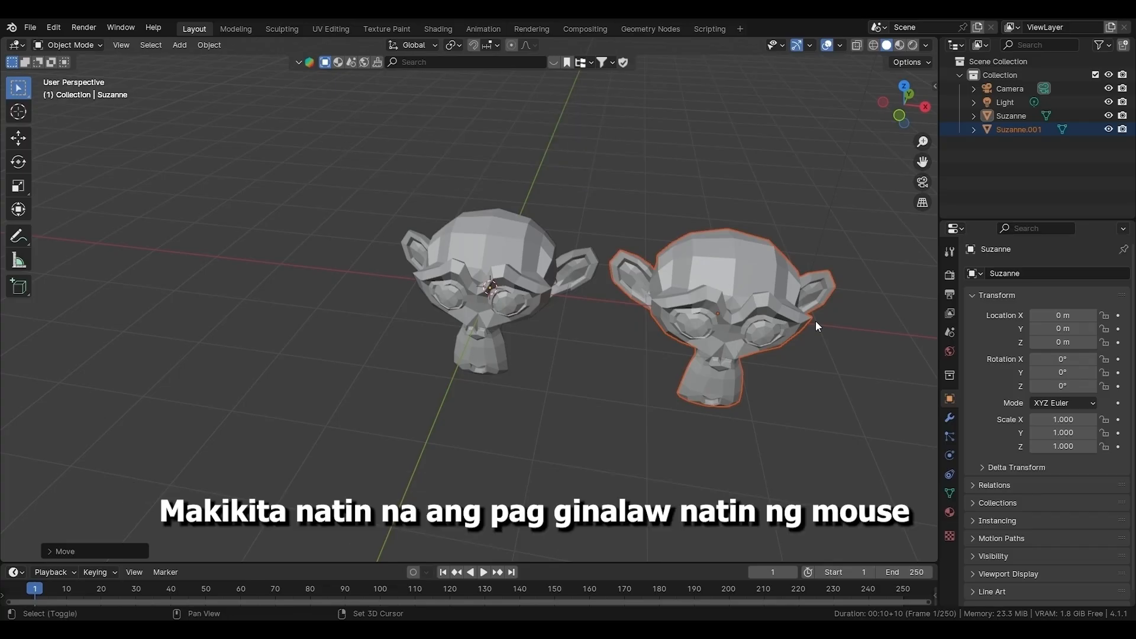
Duplicate the selected monkey head and place the copy above and between the other two.
{"action": "key", "text": "shift+d"}
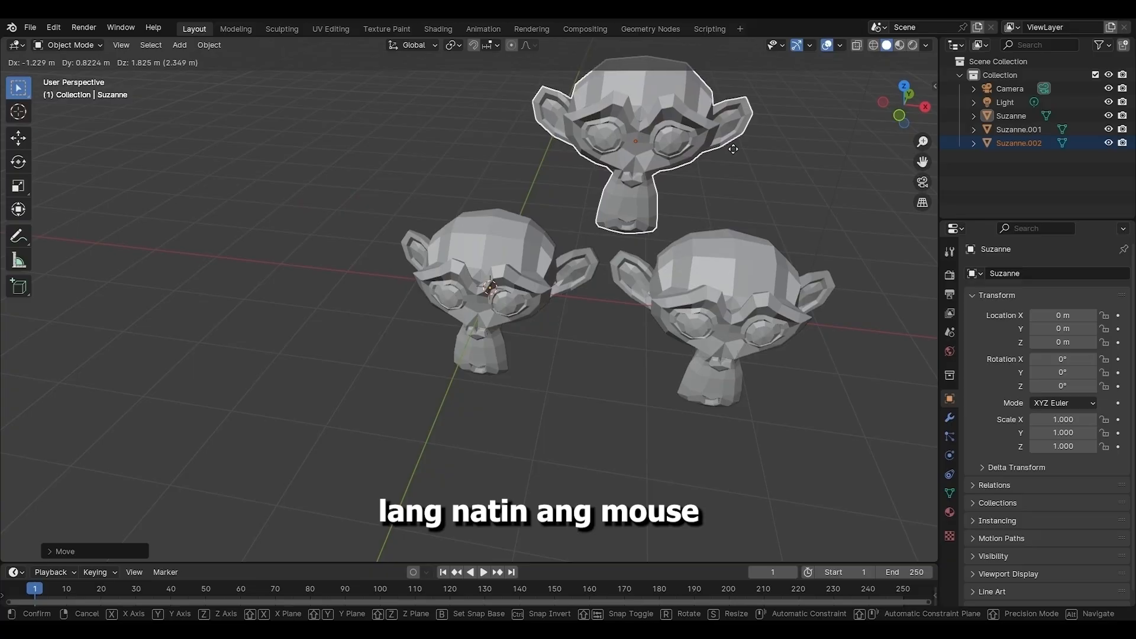
{"action": "left_click", "coordinate": [734, 150]}
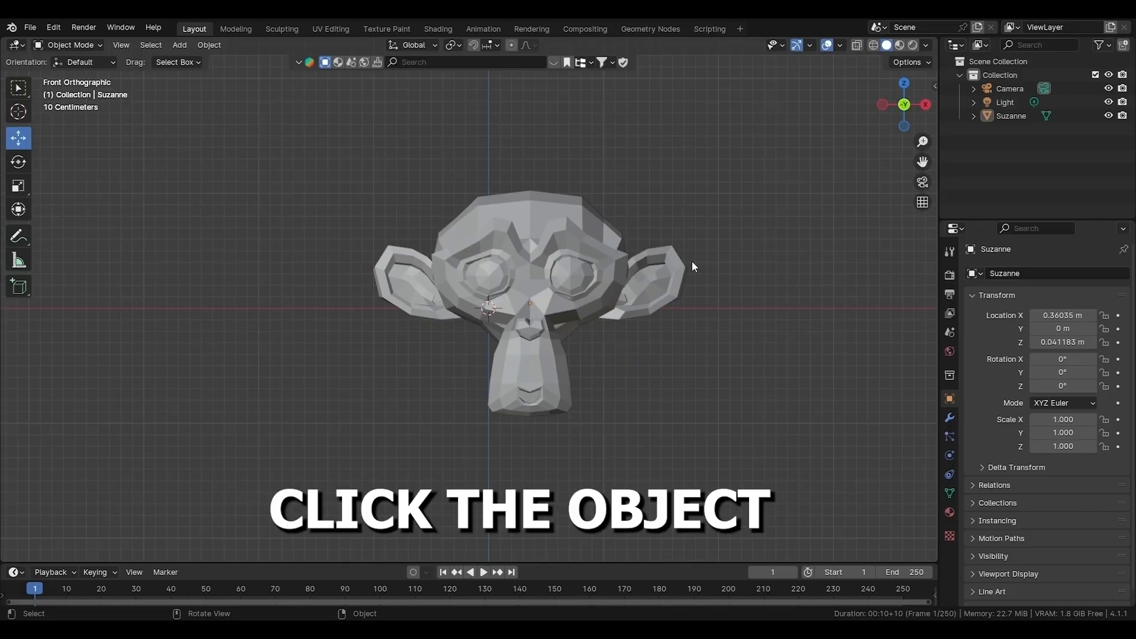
Select the monkey head and try moving it freely in the front view, cancelling the move.
{"action": "left_click", "coordinate": [553, 275]}
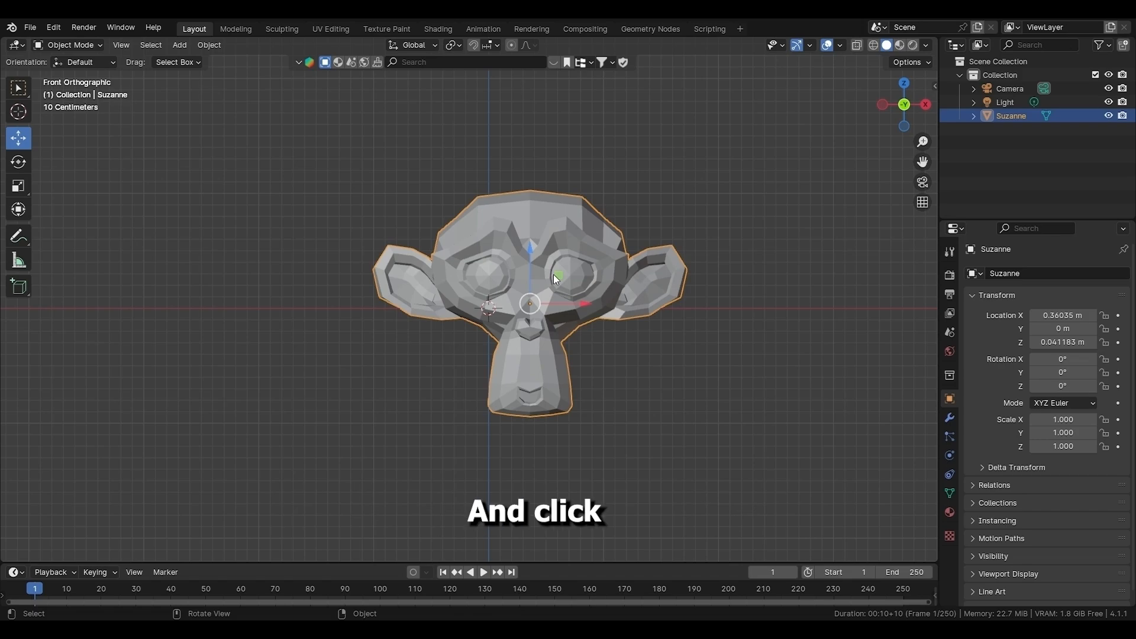
{"action": "key", "text": "g"}
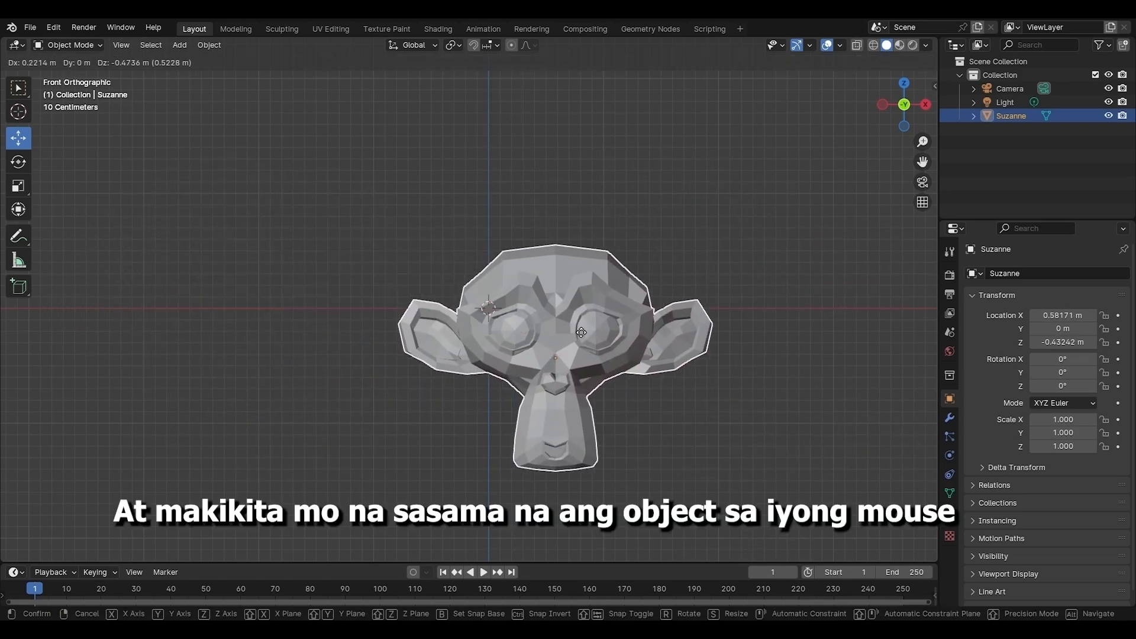
{"action": "right_click", "coordinate": [510, 276]}
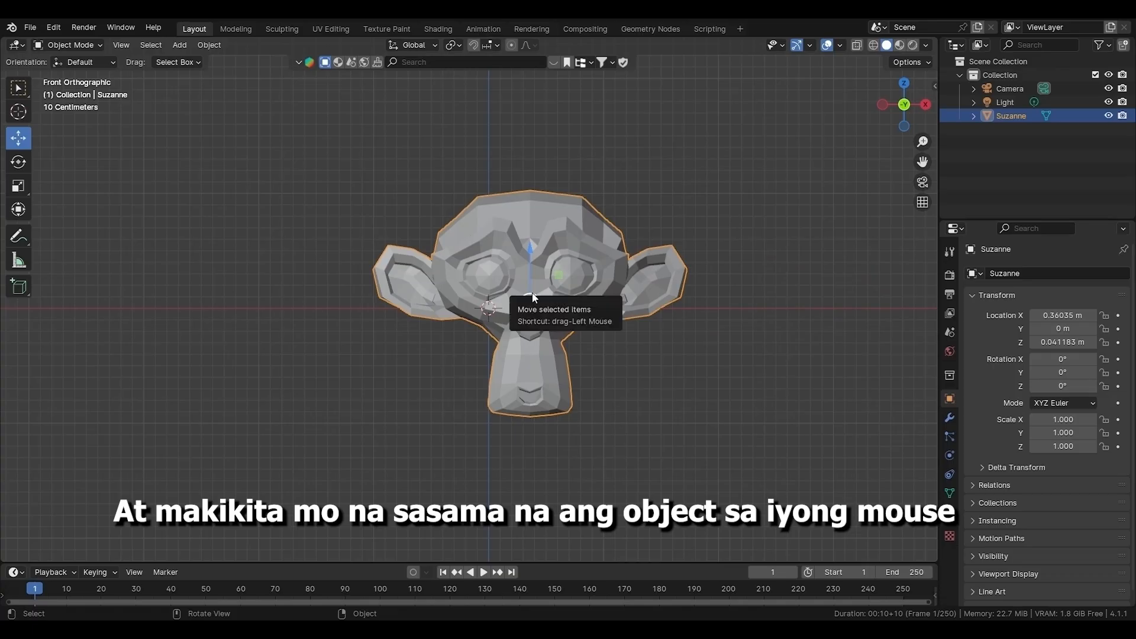
Try moving the monkey head freely through the scene in an angled perspective view, and undo the move.
{"action": "scroll", "coordinate": [735, 240], "scroll_direction": "down", "scroll_amount": 5}
{"action": "middle_click_drag", "start_coordinate": [736, 241], "coordinate": [711, 279]}
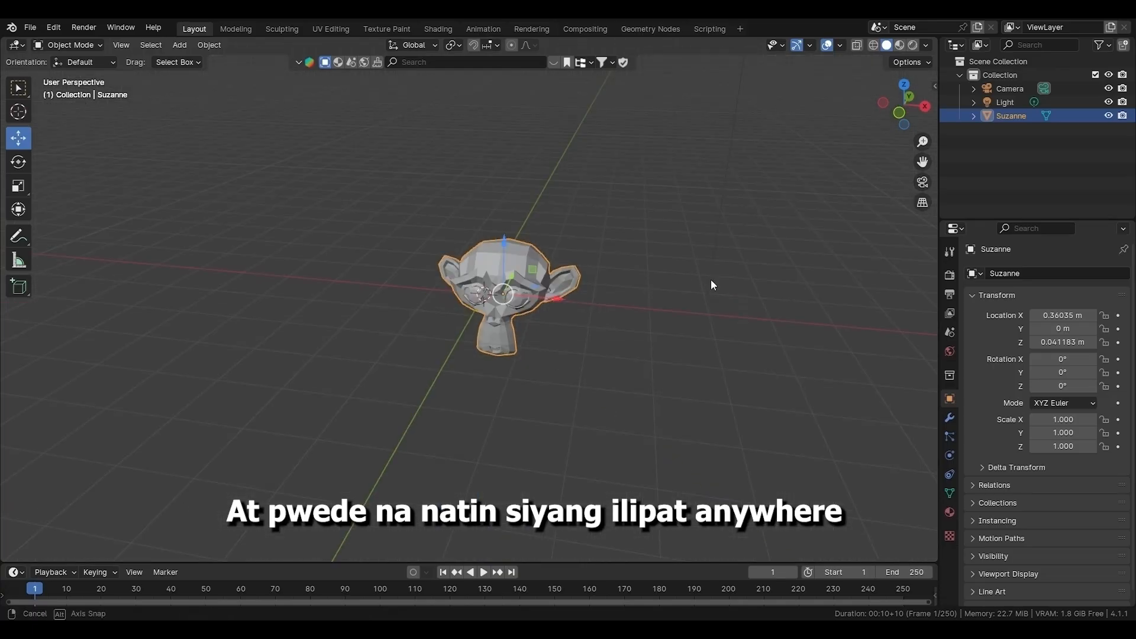
{"action": "key", "text": "g"}
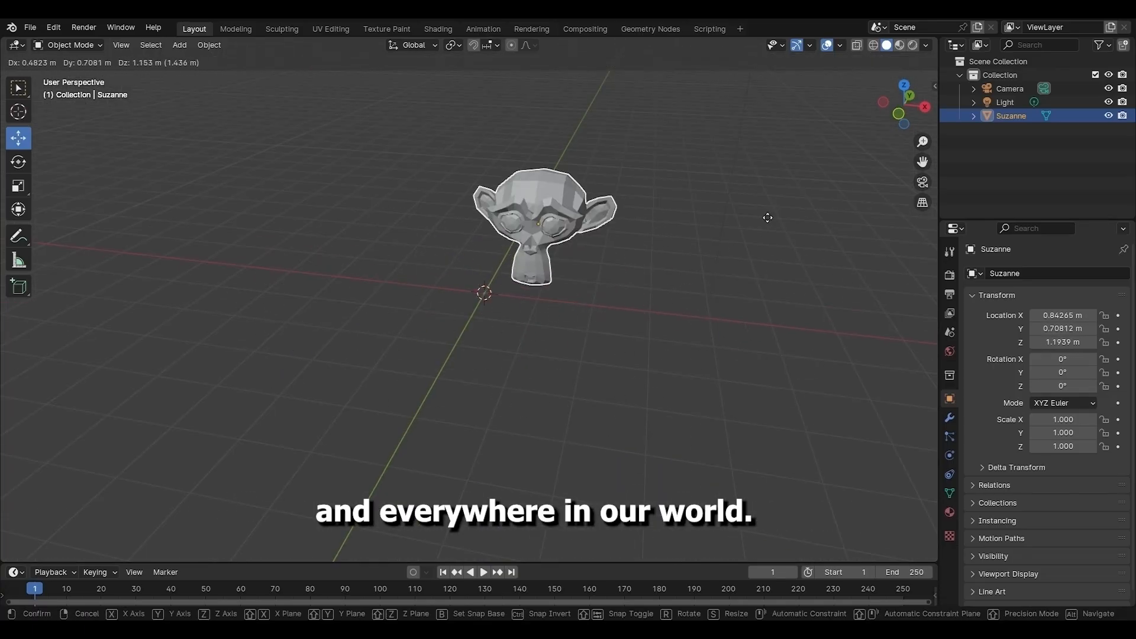
{"action": "left_click", "coordinate": [586, 290]}
{"action": "middle_click_drag", "start_coordinate": [586, 290], "coordinate": [495, 244]}
{"action": "key", "text": "ctrl+z"}
Try moving the monkey head vertically along the global Z axis, and undo the move.
{"action": "middle_click_drag", "start_coordinate": [535, 280], "coordinate": [776, 282]}
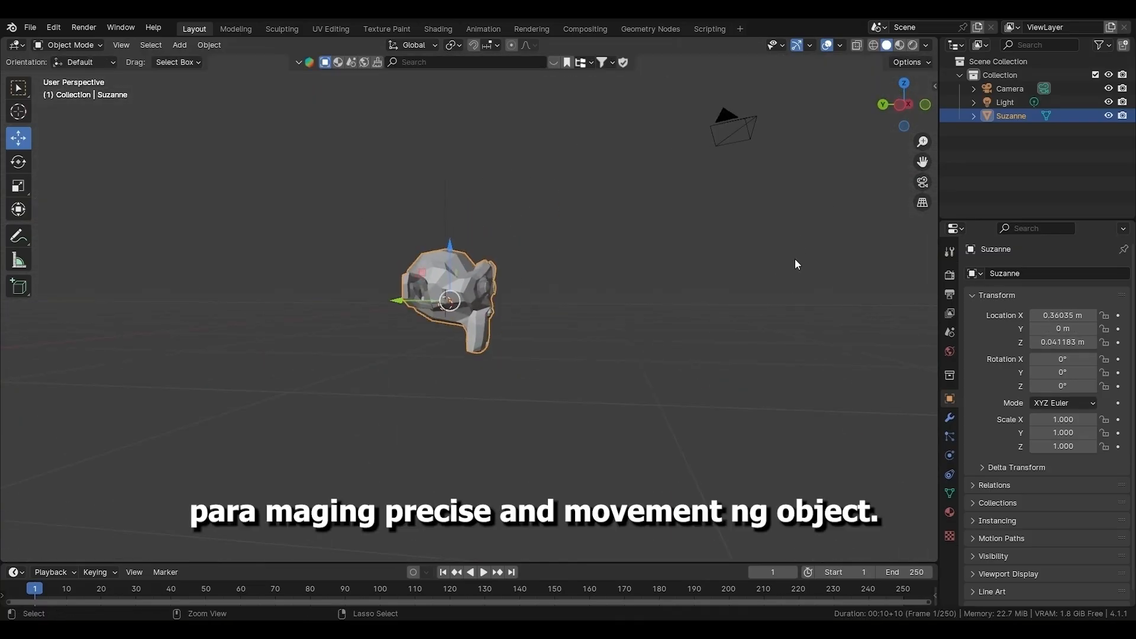
{"action": "key", "text": "g"}
{"action": "key", "text": "z"}
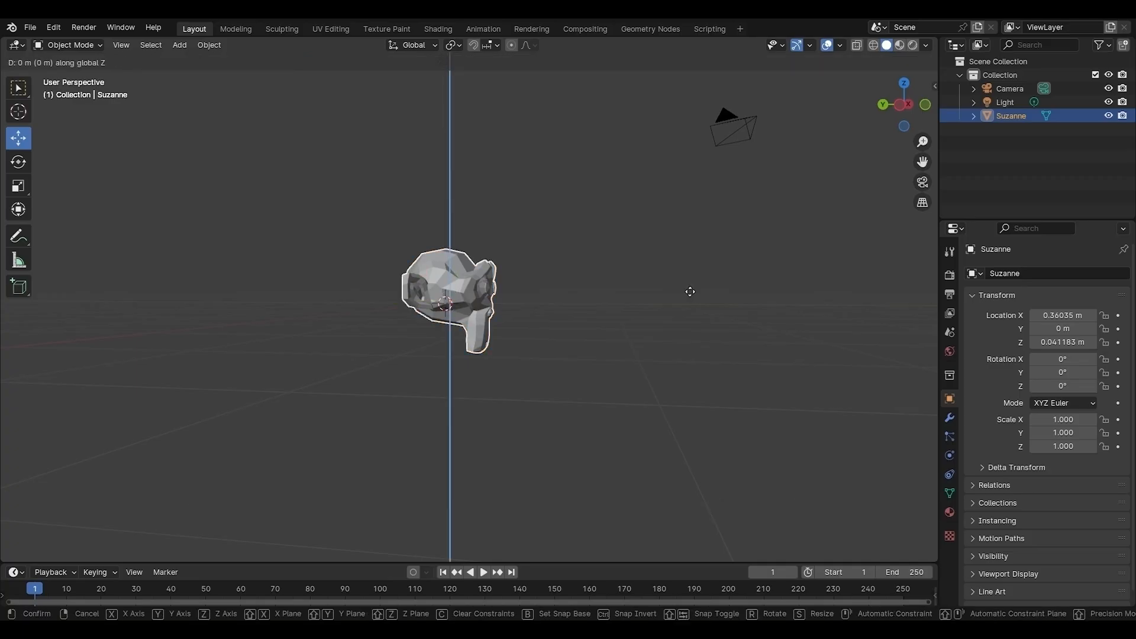
{"action": "left_click", "coordinate": [703, 409]}
{"action": "key", "text": "ctrl+z"}
{"action": "key", "text": "g"}
{"action": "key", "text": "Escape"}
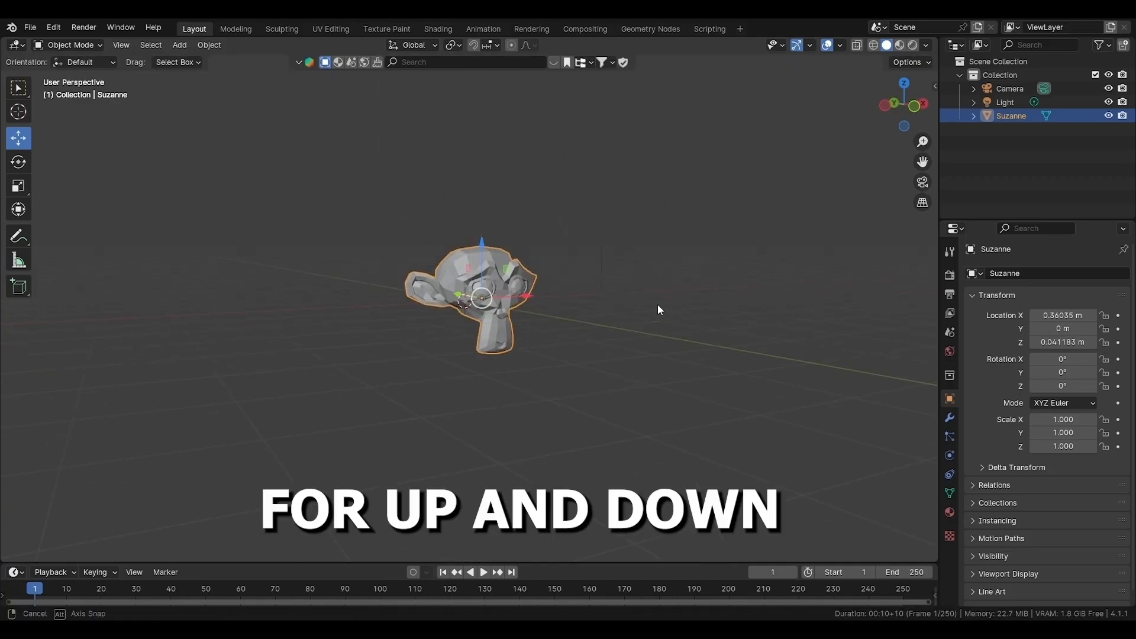
Try moving the monkey head along the global X axis by about 3.19 m, cancelling the move.
{"action": "key", "text": "g"}
{"action": "key", "text": "x"}
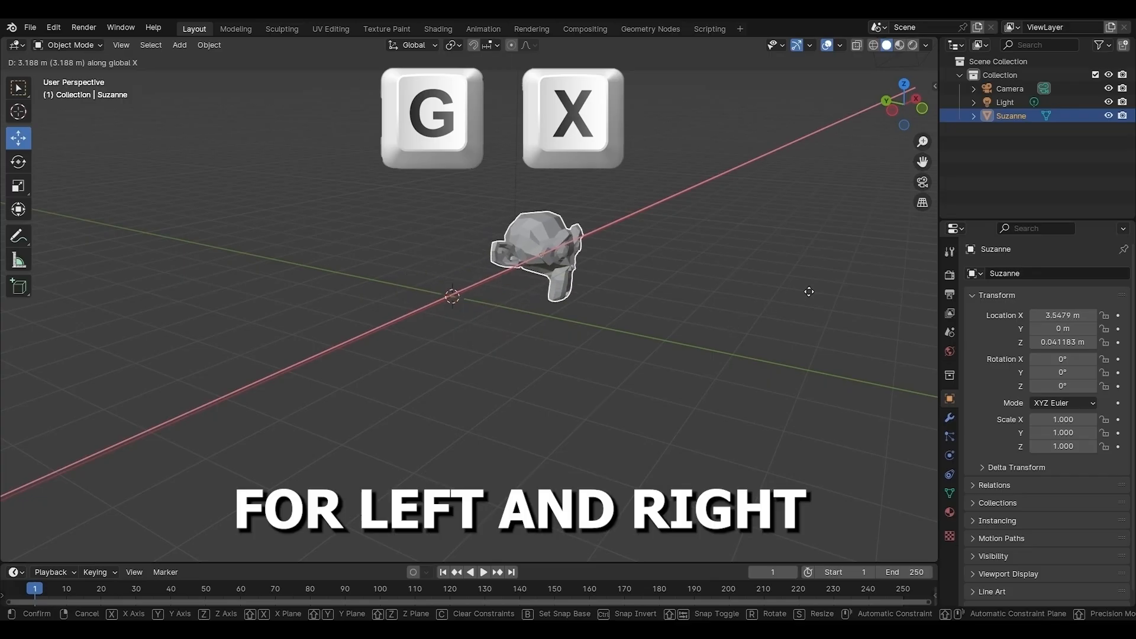
{"action": "key", "text": "Escape"}
Try moving the monkey head along the Y axis to a Y location of about -0.195 m.
{"action": "key", "text": "g"}
{"action": "key", "text": "z"}
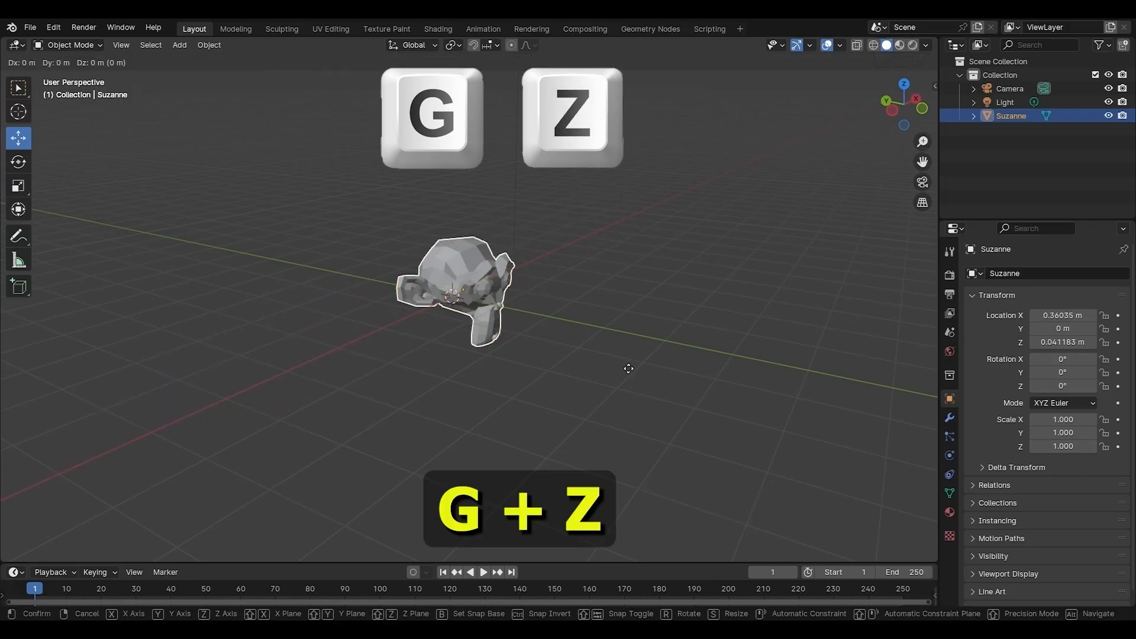
{"action": "key", "text": "Escape"}
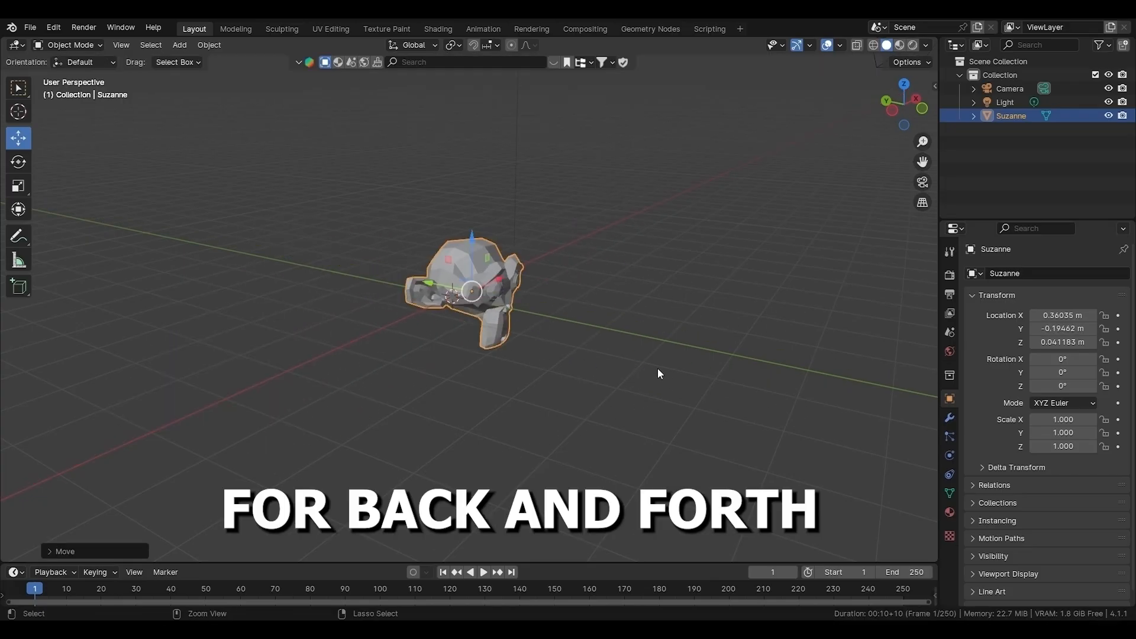
{"action": "middle_click_drag", "start_coordinate": [709, 305], "coordinate": [845, 147]}
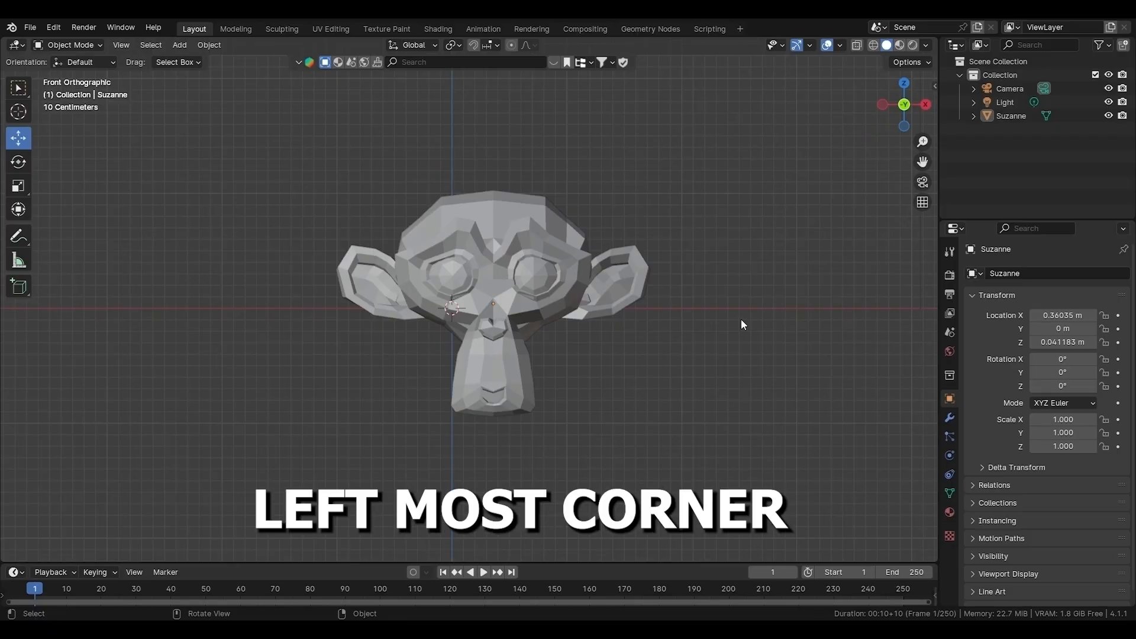
Select the monkey head in the front view and activate the Rotate tool for it.
{"action": "left_click", "coordinate": [512, 243]}
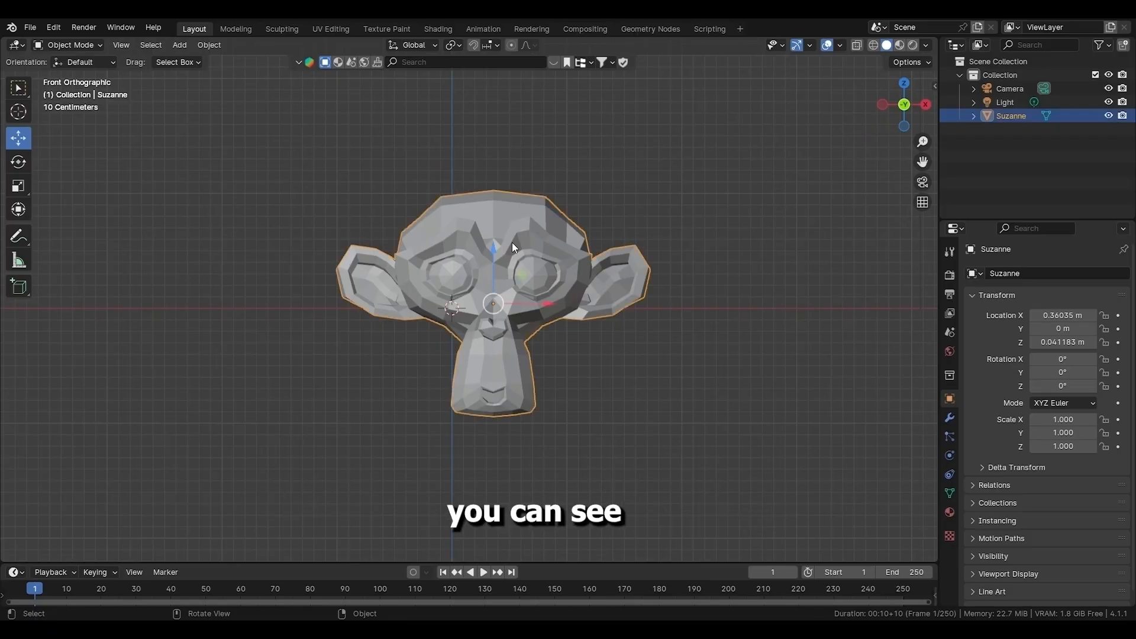
{"action": "left_click", "coordinate": [20, 164]}
{"action": "left_click", "coordinate": [20, 165]}
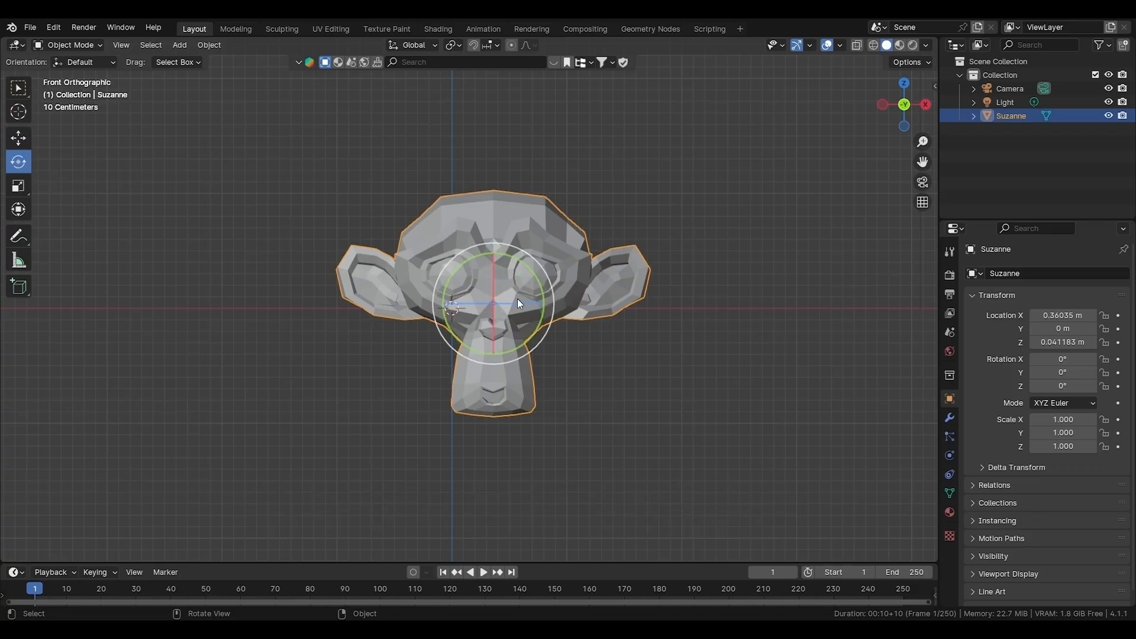
{"action": "scroll", "coordinate": [584, 244], "scroll_direction": "up", "scroll_amount": 4}
{"action": "scroll", "coordinate": [580, 254], "scroll_direction": "down", "scroll_amount": 1}
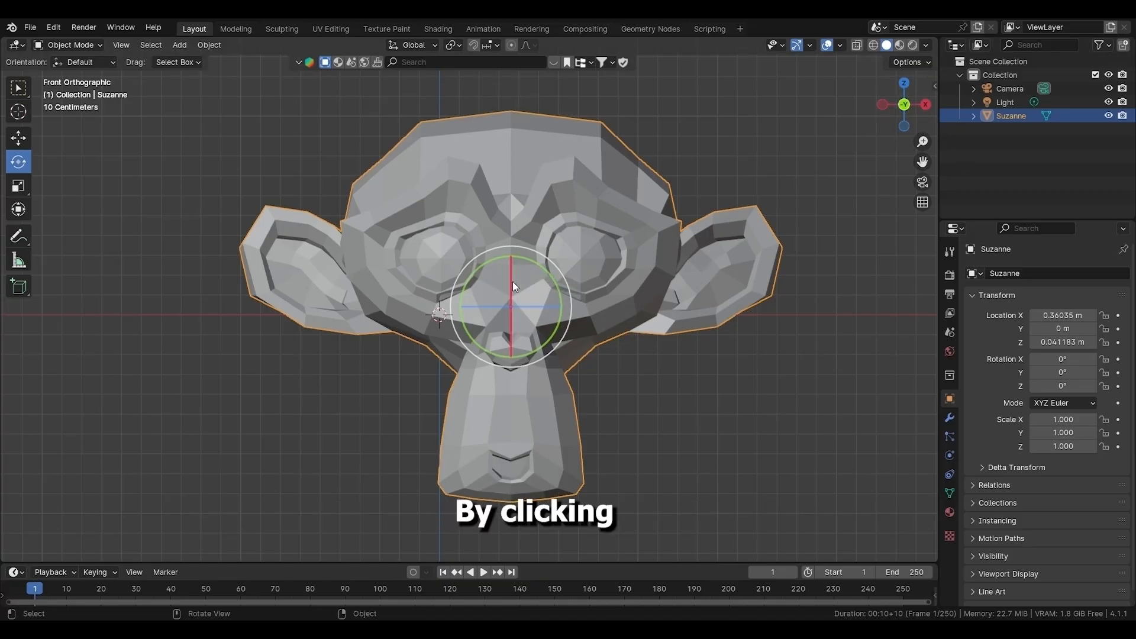
Try rotating the monkey head about the X axis and about the global Z axis, reverting both rotations.
{"action": "mouse_move", "coordinate": [513, 281]}
{"action": "left_mouse_down"}
{"action": "mouse_move", "coordinate": [516, 312]}
{"action": "mouse_move", "coordinate": [524, 297]}
{"action": "mouse_move", "coordinate": [518, 354]}
{"action": "mouse_move", "coordinate": [520, 308]}
{"action": "left_mouse_up"}
{"action": "right_click", "coordinate": [523, 309]}
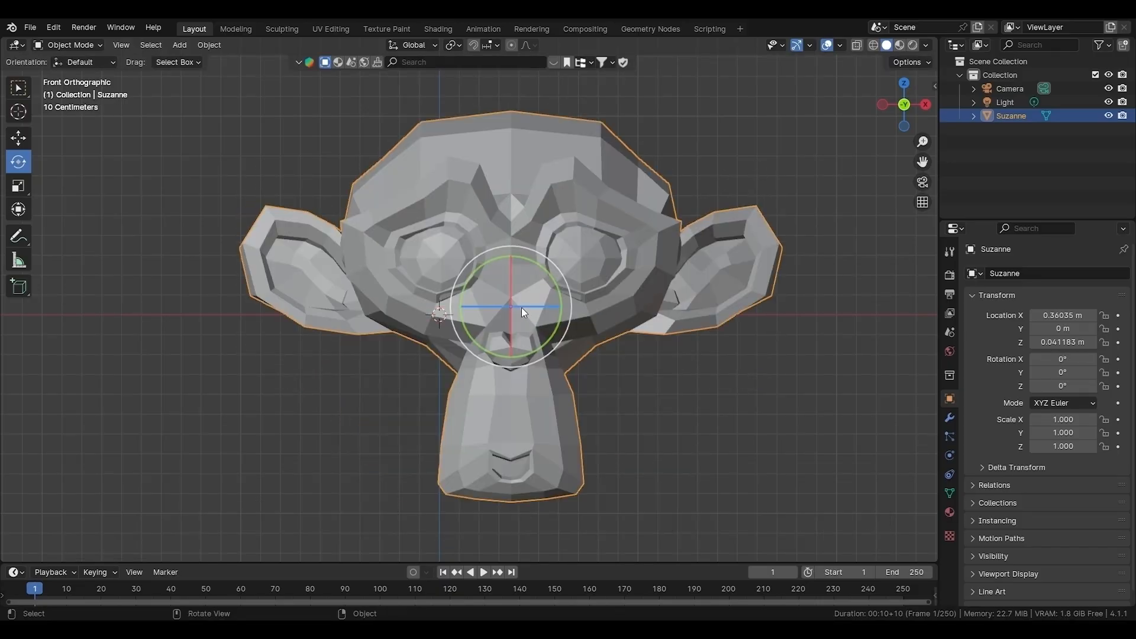
{"action": "key", "text": "r"}
{"action": "key", "text": "z"}
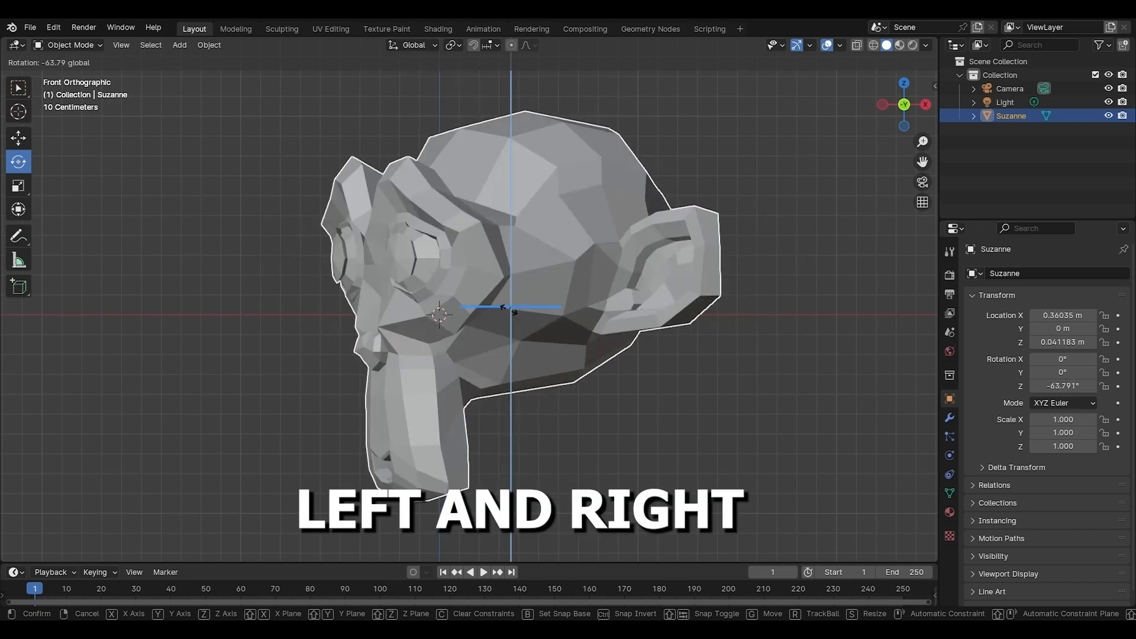
{"action": "left_click_drag", "start_coordinate": [459, 309], "coordinate": [496, 309]}
{"action": "key", "text": "ctrl+z"}
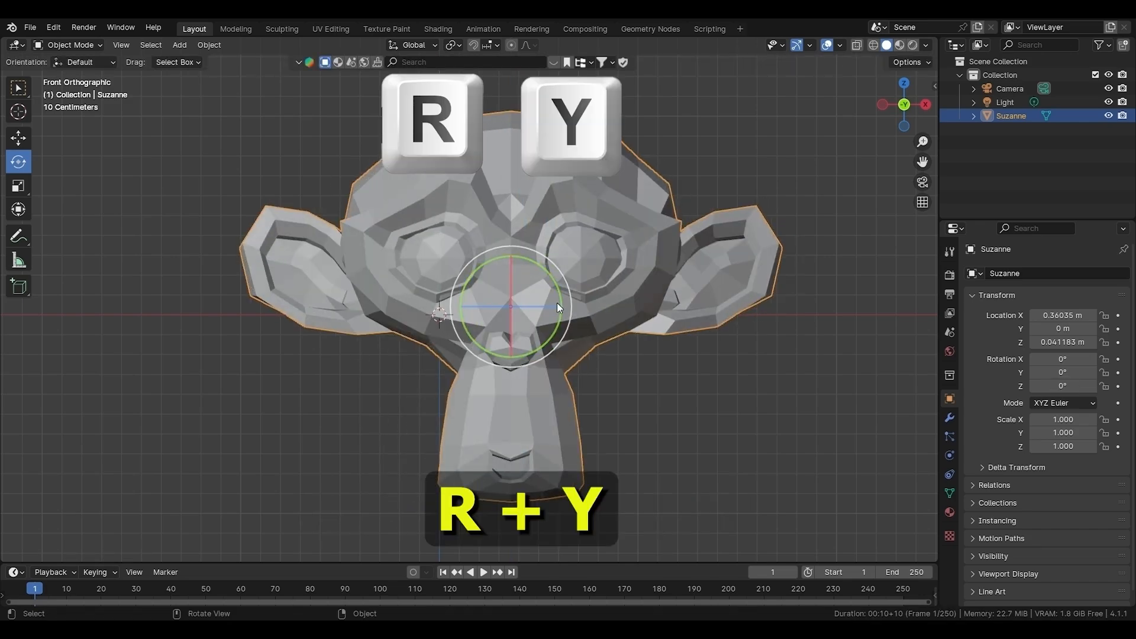
Rotate the monkey head about the global Y axis to a Y rotation of about 1082.1°.
{"action": "key", "text": "r"}
{"action": "key", "text": "y"}
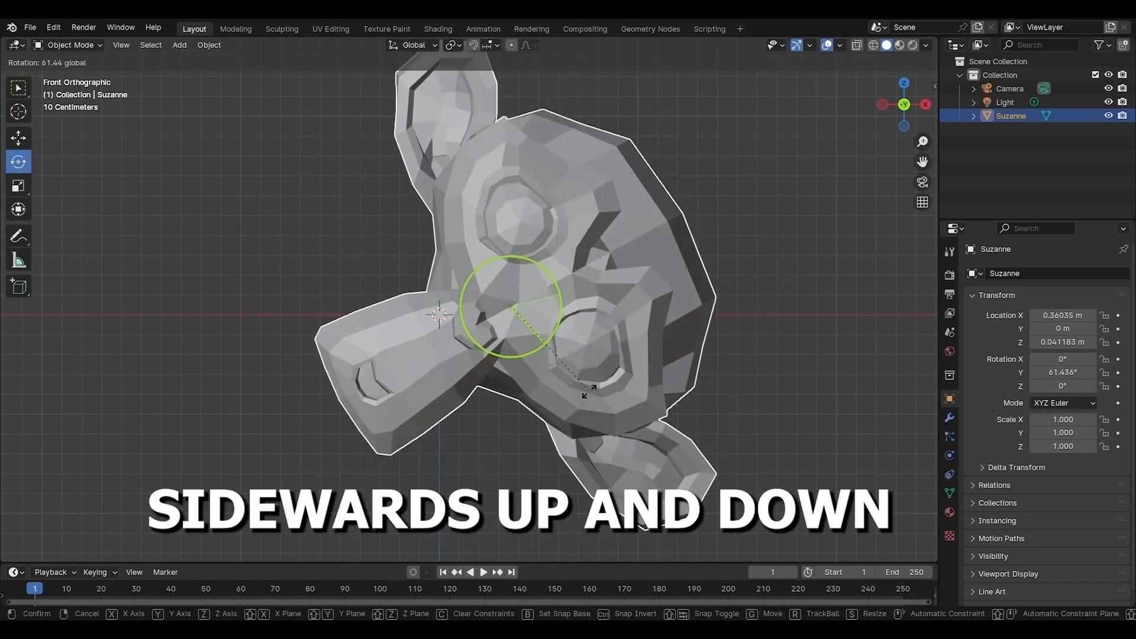
{"action": "left_click", "coordinate": [622, 306]}
{"action": "key", "text": "ctrl+z"}
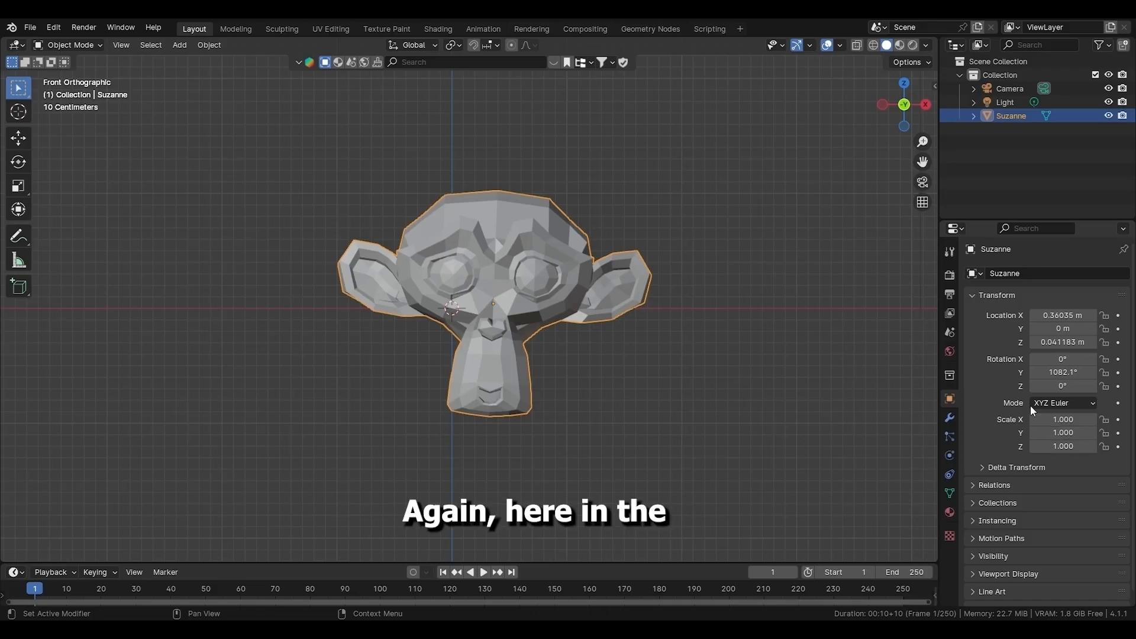
Activate the Scale tool with the monkey head selected.
{"action": "left_click", "coordinate": [18, 186]}
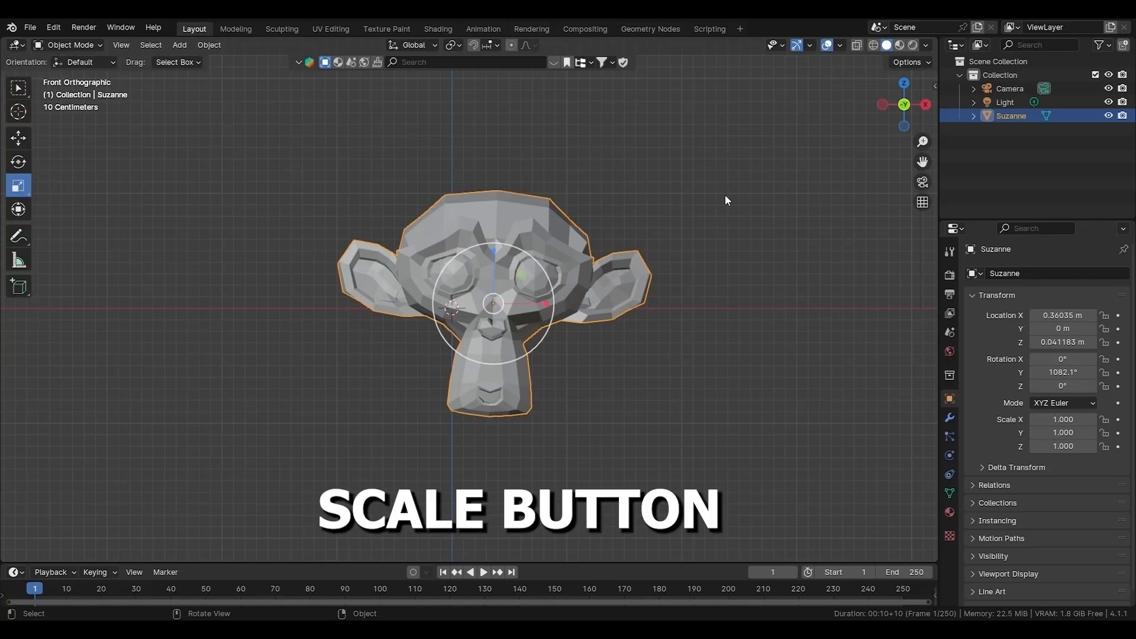
{"action": "left_click", "coordinate": [726, 196]}
{"action": "left_click", "coordinate": [998, 118]}
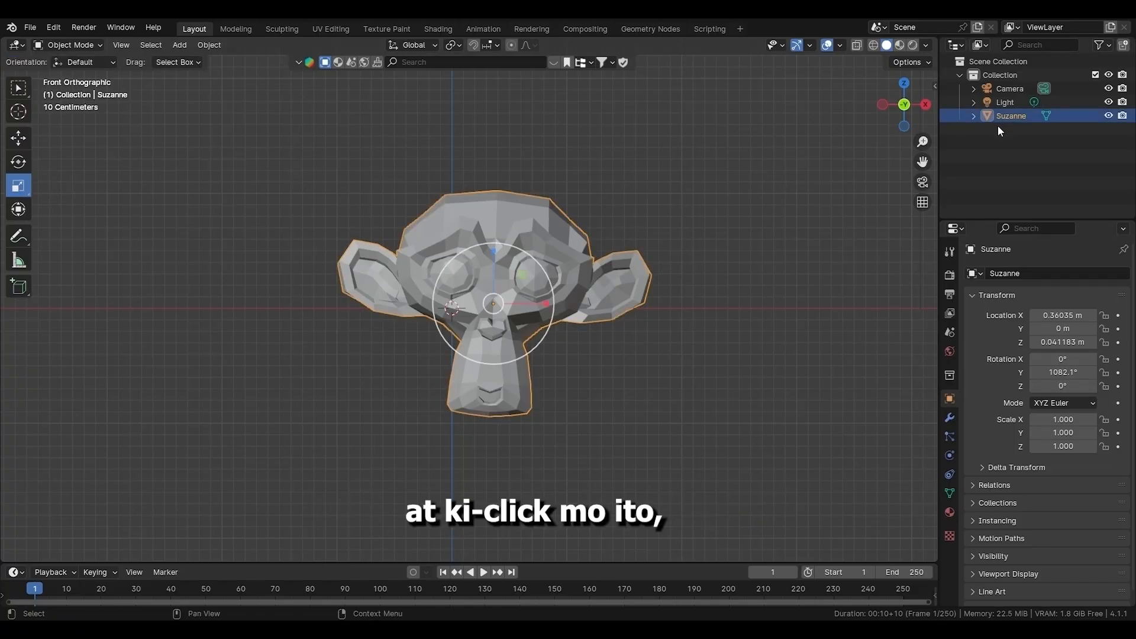
Try scaling the monkey head uniformly on all axes, and undo the scaling.
{"action": "key", "text": "s"}
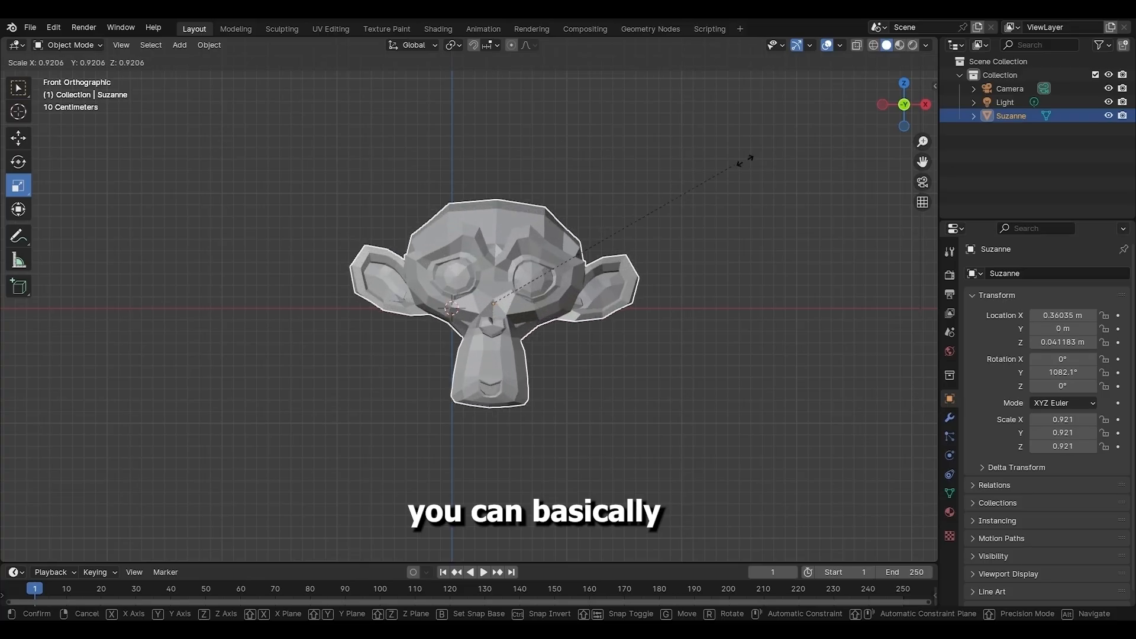
{"action": "left_click", "coordinate": [623, 261]}
{"action": "key", "text": "ctrl+z"}
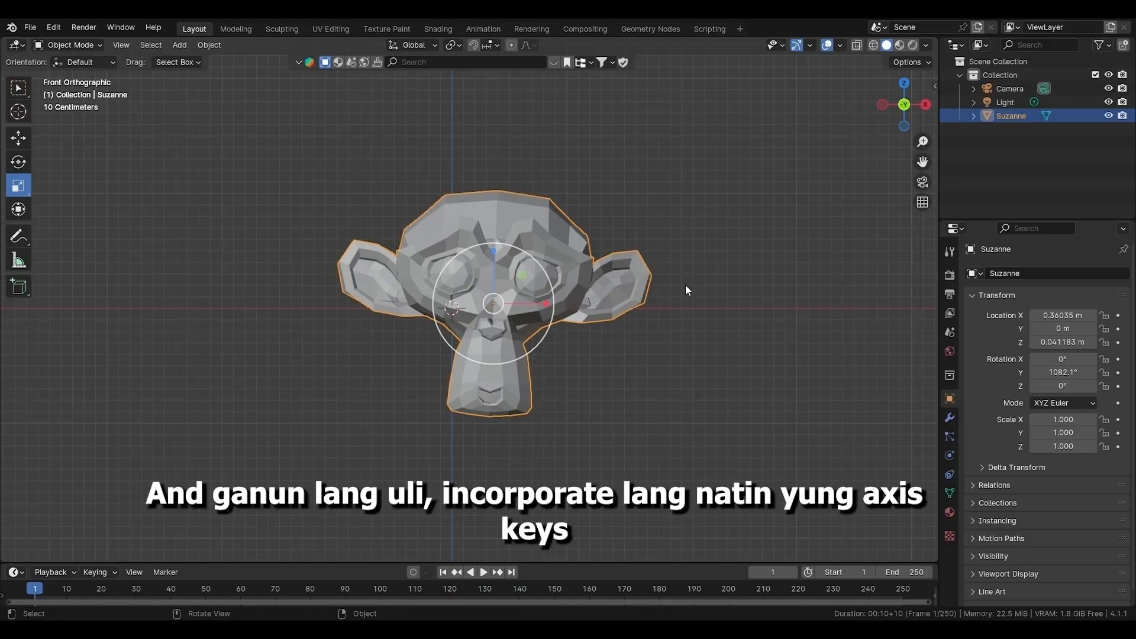
Scale the monkey head along the global Z axis to a Z scale of about 1.067.
{"action": "key", "text": "s"}
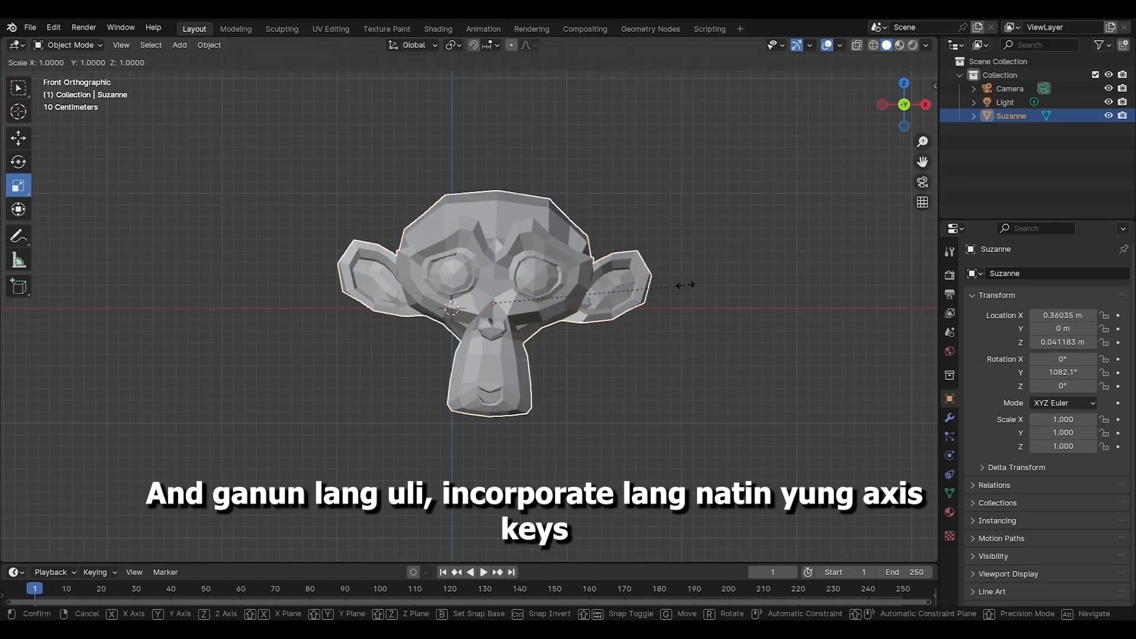
{"action": "key", "text": "z"}
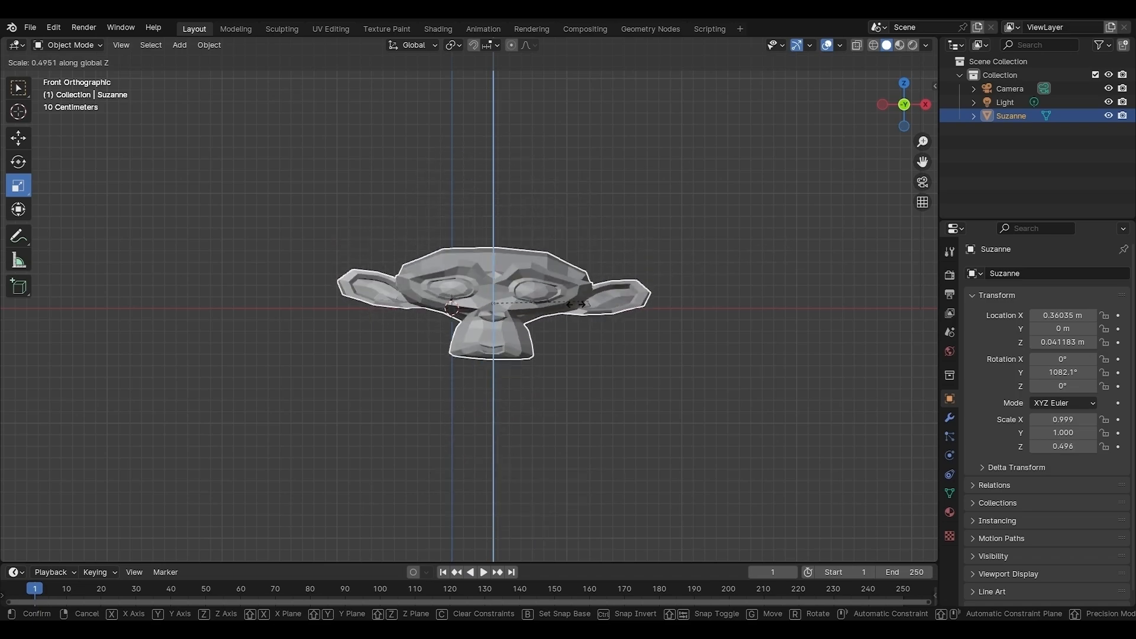
{"action": "left_click", "coordinate": [695, 264]}
Stretch the monkey head along the global Y axis to a Y scale of about 1.331.
{"action": "key", "text": "s"}
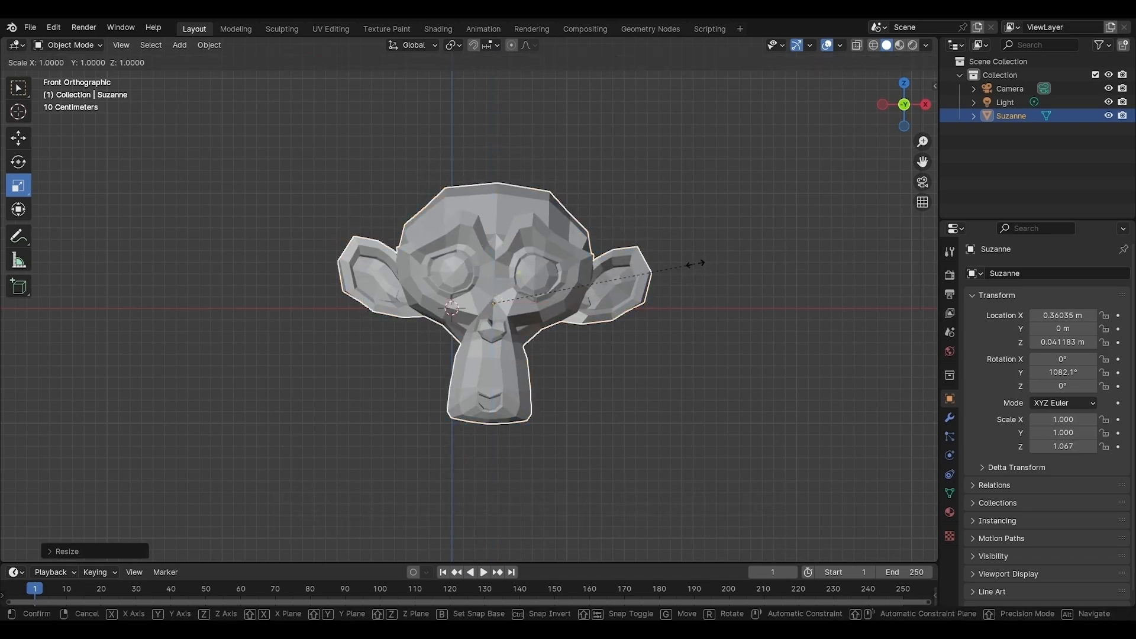
{"action": "key", "text": "y"}
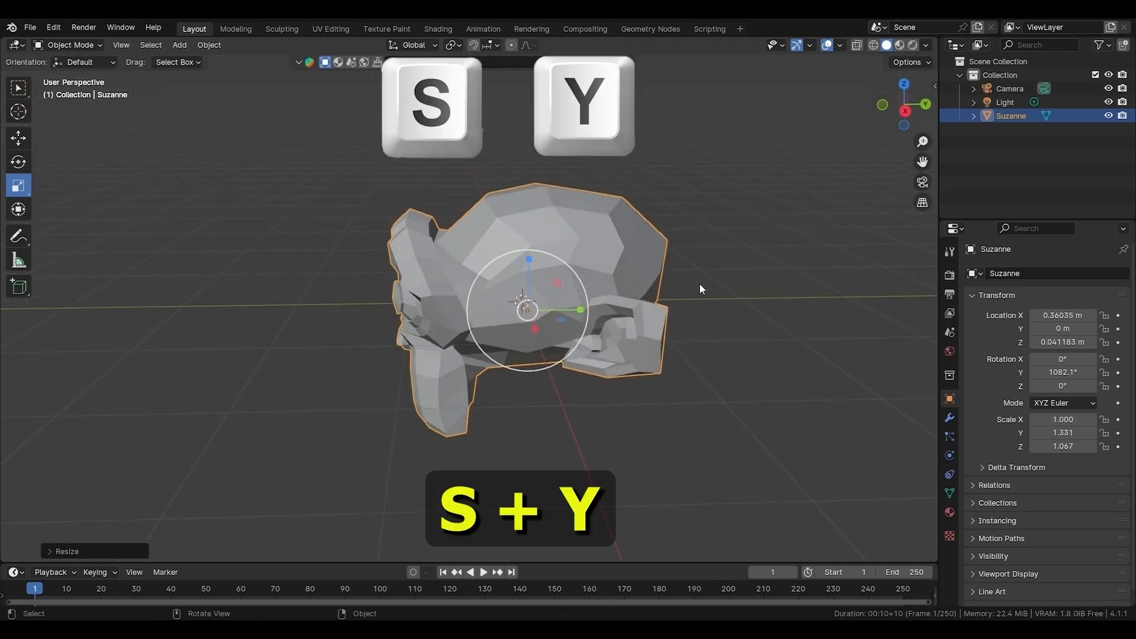
{"action": "key", "text": "s"}
{"action": "key", "text": "y"}
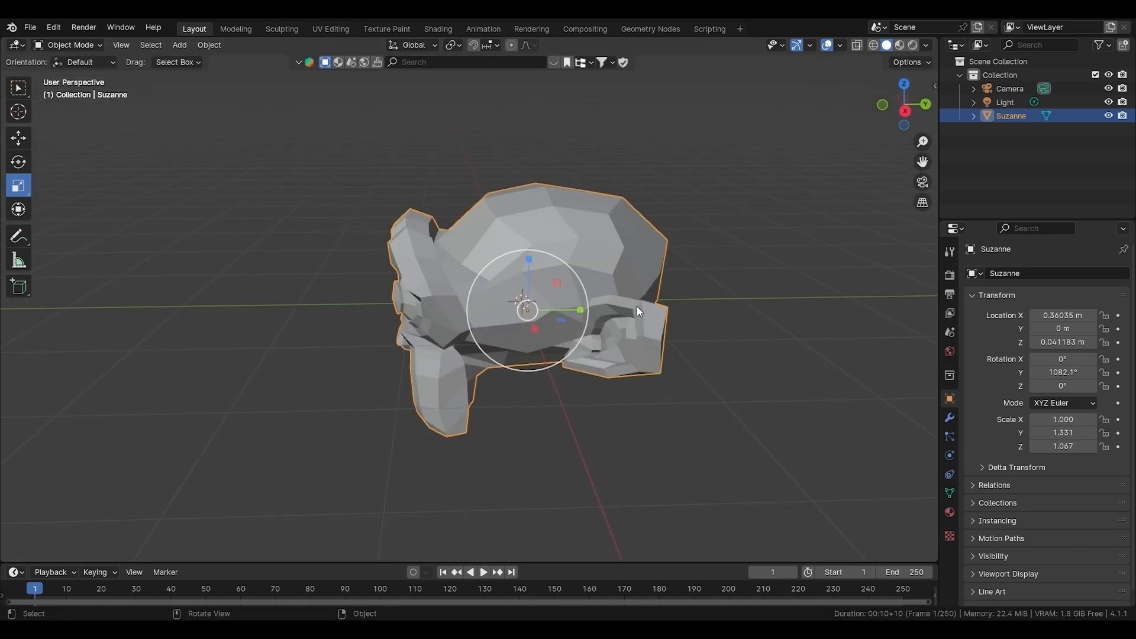
Try scaling the monkey head along the X axis from an angled view.
{"action": "middle_click_drag", "start_coordinate": [637, 307], "coordinate": [816, 299]}
{"action": "key", "text": "s"}
{"action": "key", "text": "x"}
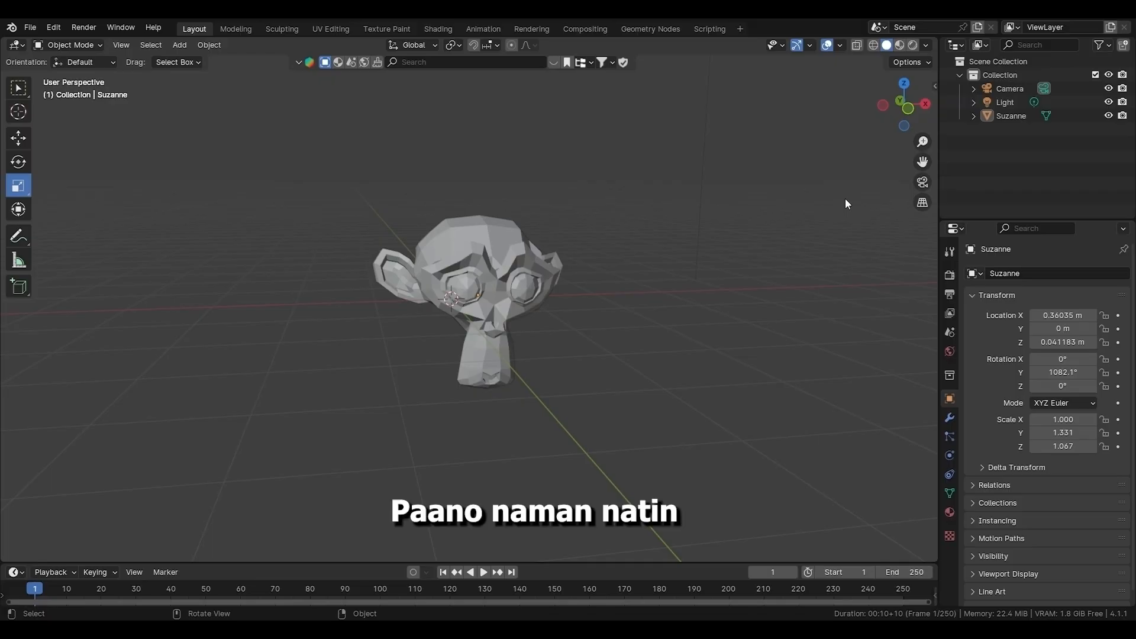
Switch to the front view and select the monkey head.
{"action": "key", "text": "KP_1"}
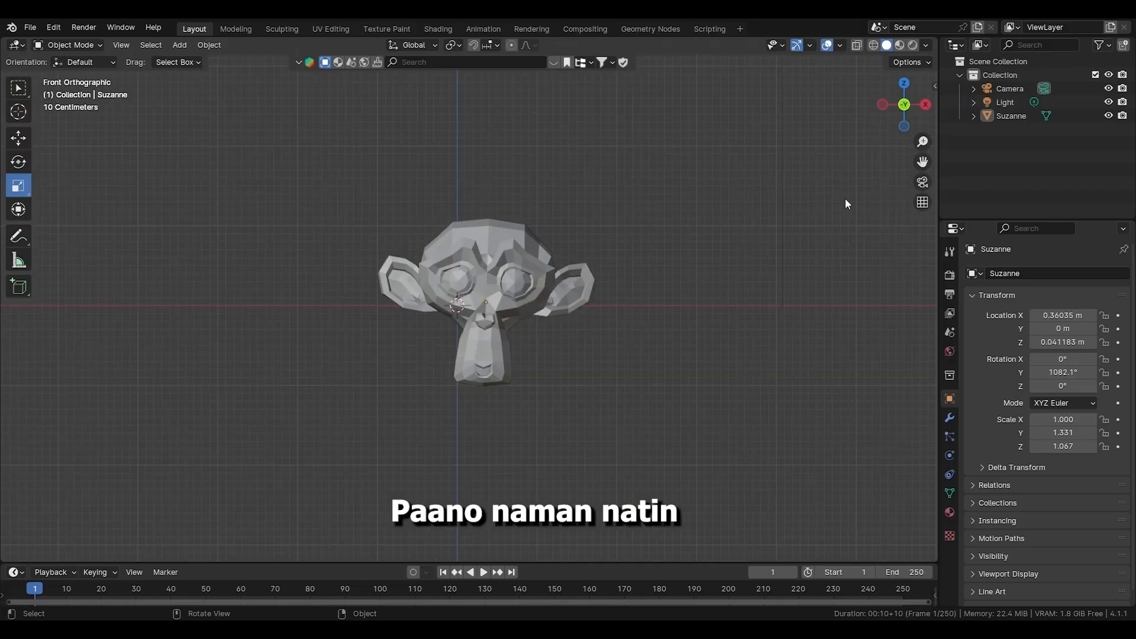
{"action": "scroll", "coordinate": [772, 213], "scroll_direction": "up", "scroll_amount": 3}
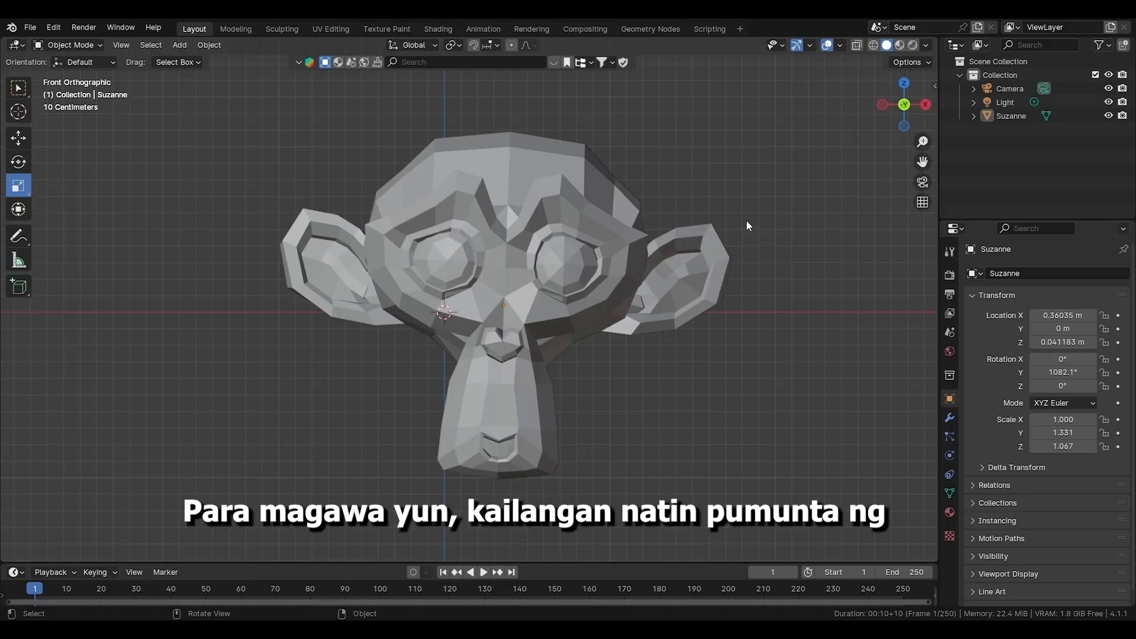
{"action": "left_click", "coordinate": [559, 173]}
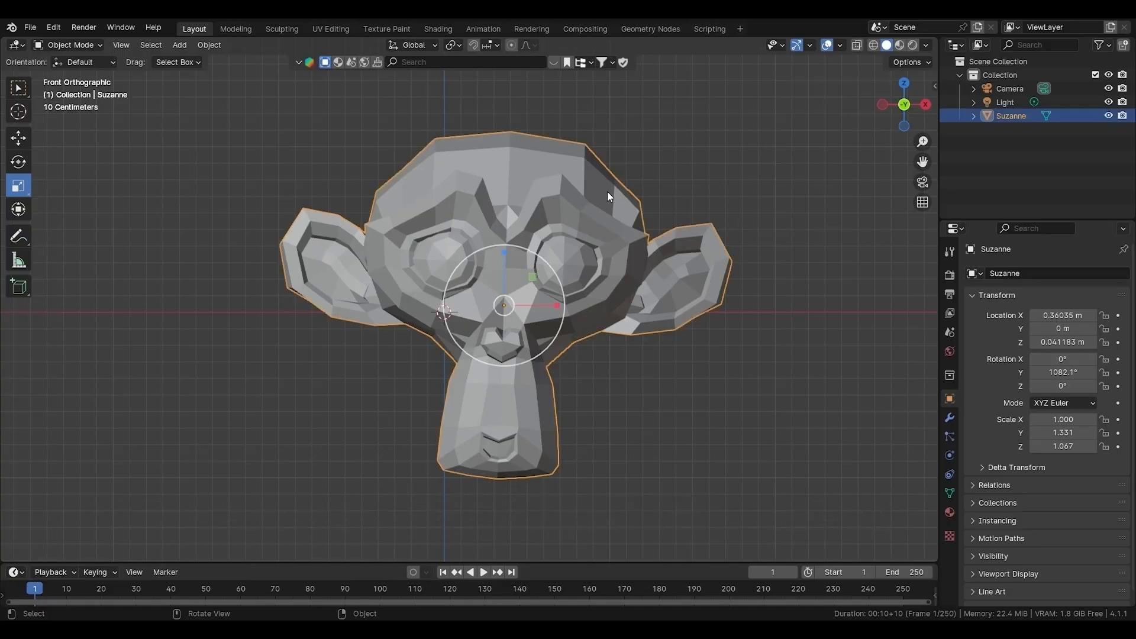
Enter Edit Mode on the monkey head and inspect its mesh from a closer, angled view.
{"action": "key", "text": "Tab"}
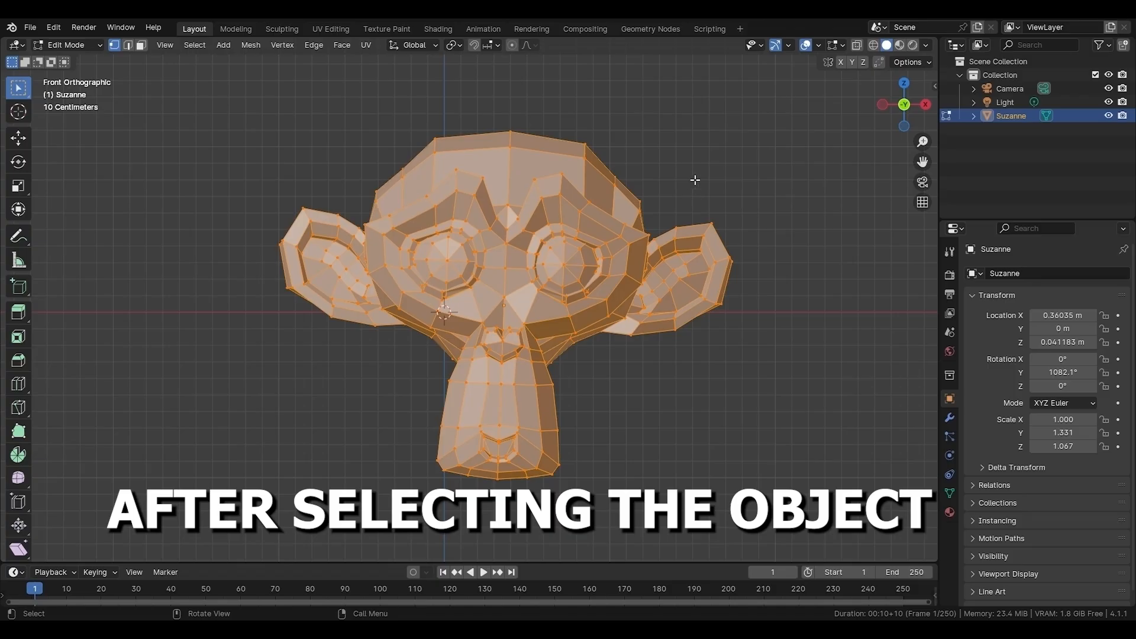
{"action": "scroll", "coordinate": [695, 180], "scroll_direction": "up", "scroll_amount": 5}
{"action": "middle_click_drag", "start_coordinate": [720, 177], "coordinate": [756, 223]}
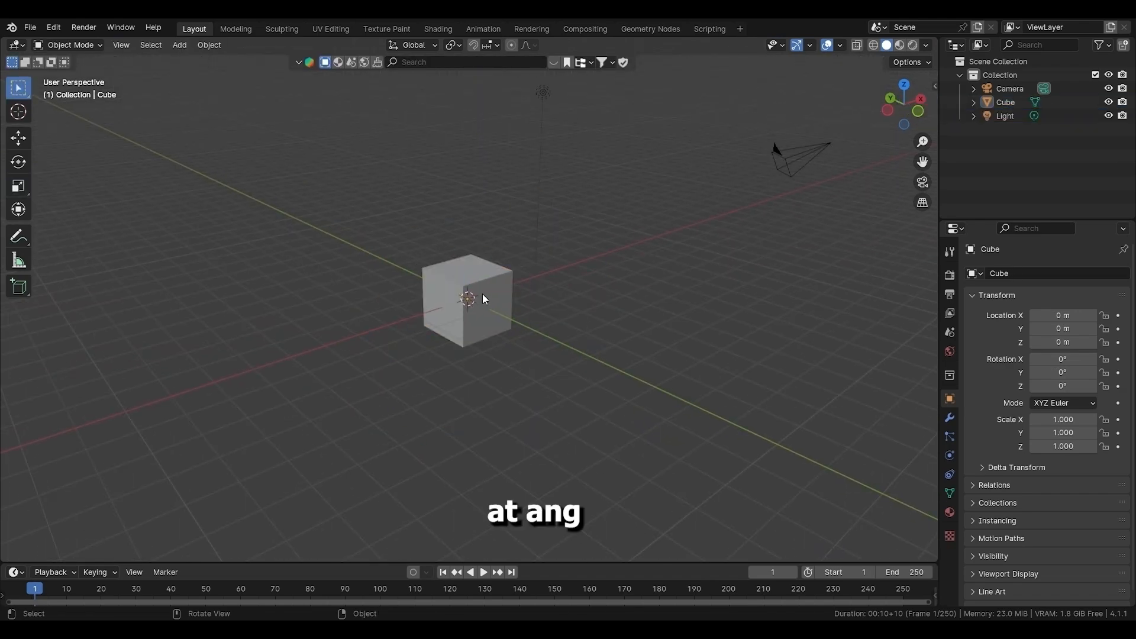
Select the default cube, enter Edit Mode on it, and deselect all of its geometry.
{"action": "left_click", "coordinate": [482, 300]}
{"action": "scroll", "coordinate": [563, 317], "scroll_direction": "up", "scroll_amount": 5}
{"action": "key", "text": "Tab"}
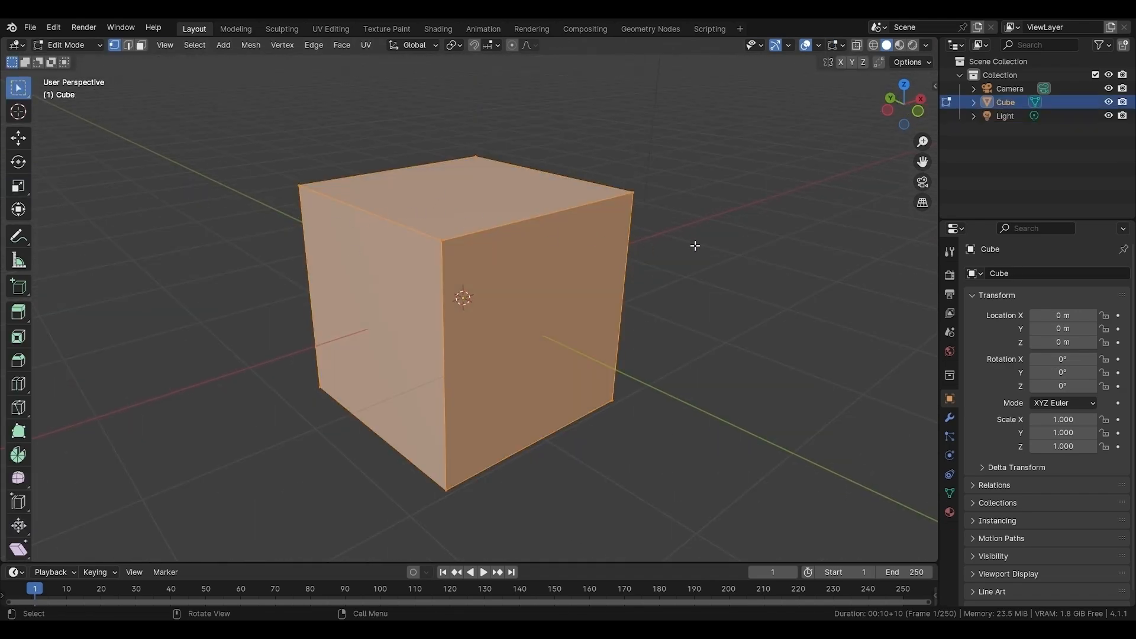
{"action": "key", "text": "alt+a"}
{"action": "middle_click_drag", "start_coordinate": [695, 245], "coordinate": [885, 254]}
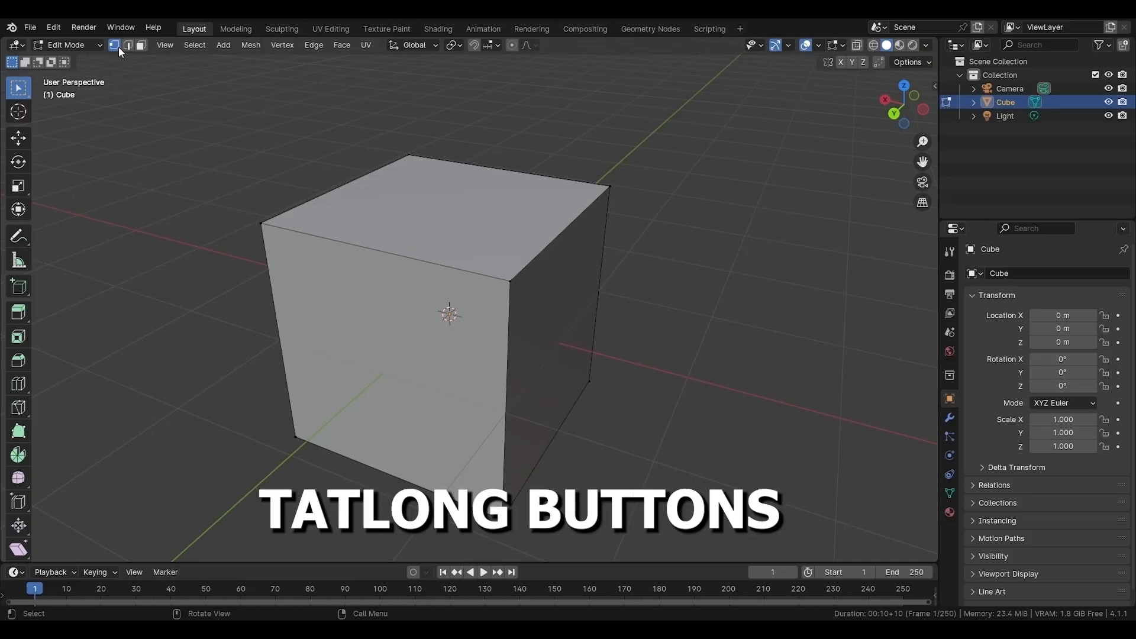
In vertex select mode, select the four top corner vertices of the cube one at a time.
{"action": "left_click", "coordinate": [510, 279]}
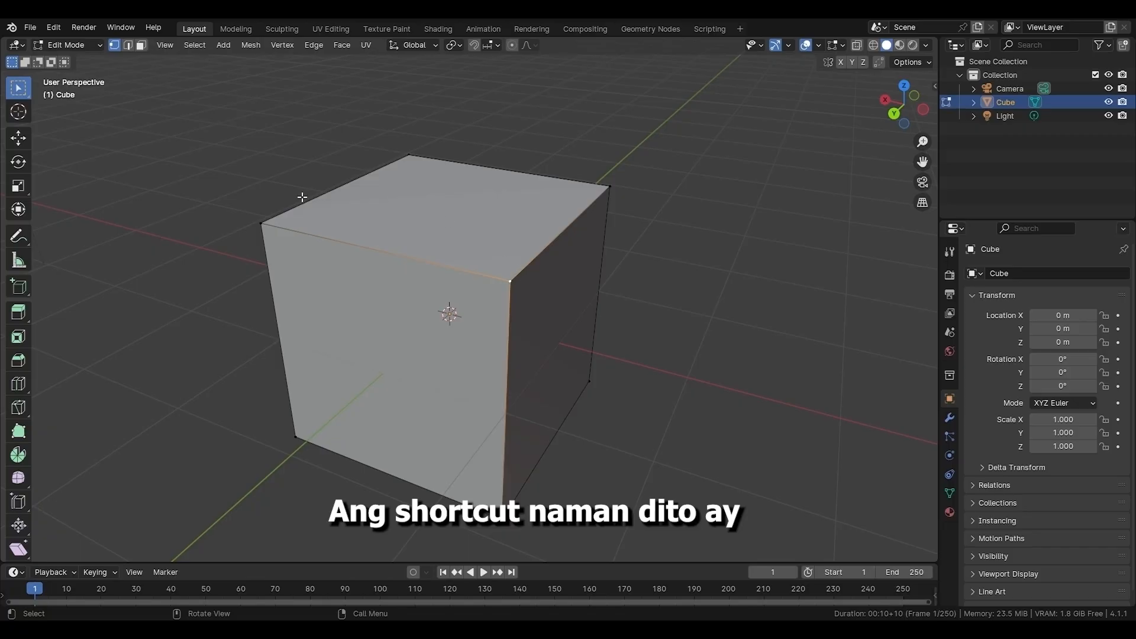
{"action": "scroll", "coordinate": [301, 237], "scroll_direction": "up", "scroll_amount": 4}
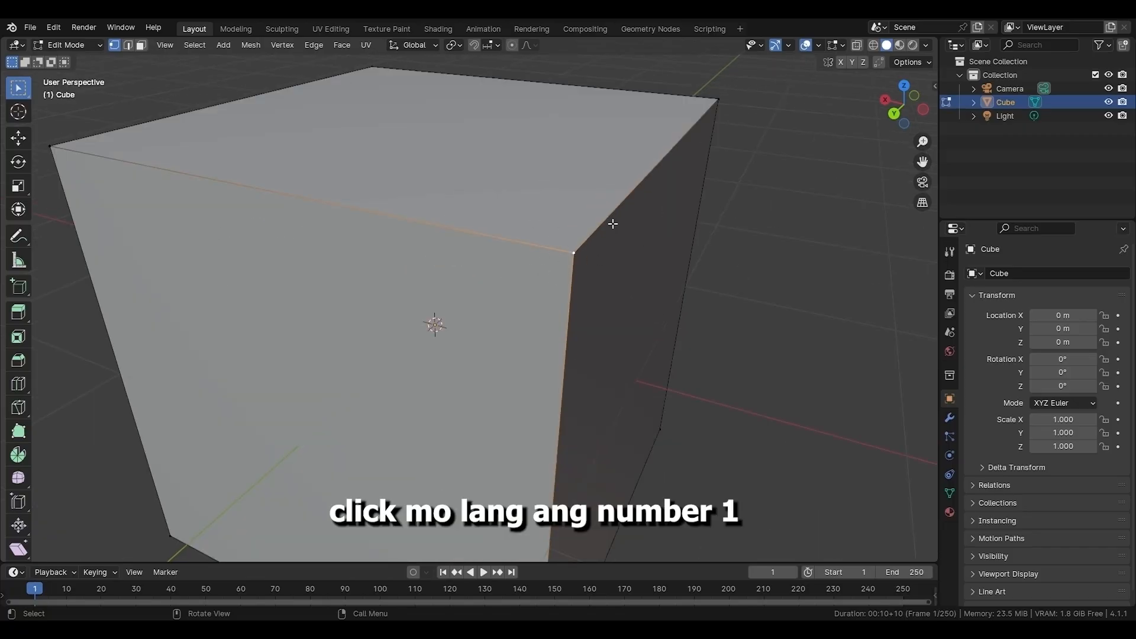
{"action": "scroll", "coordinate": [590, 289], "scroll_direction": "down", "scroll_amount": 2}
{"action": "left_click", "coordinate": [213, 205]}
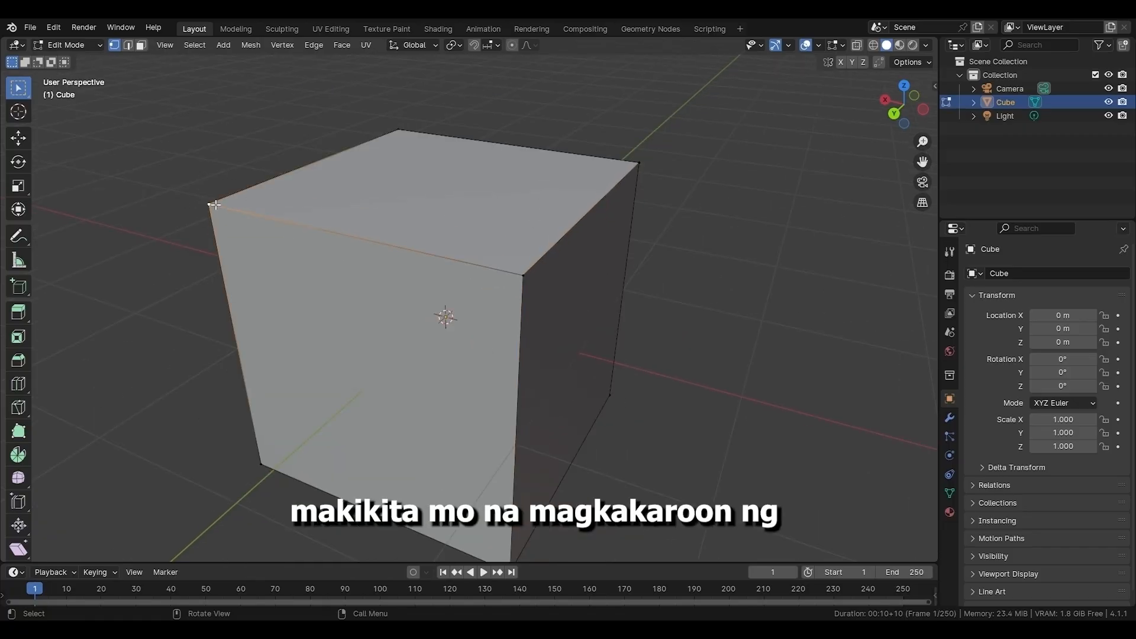
{"action": "left_click", "coordinate": [399, 129]}
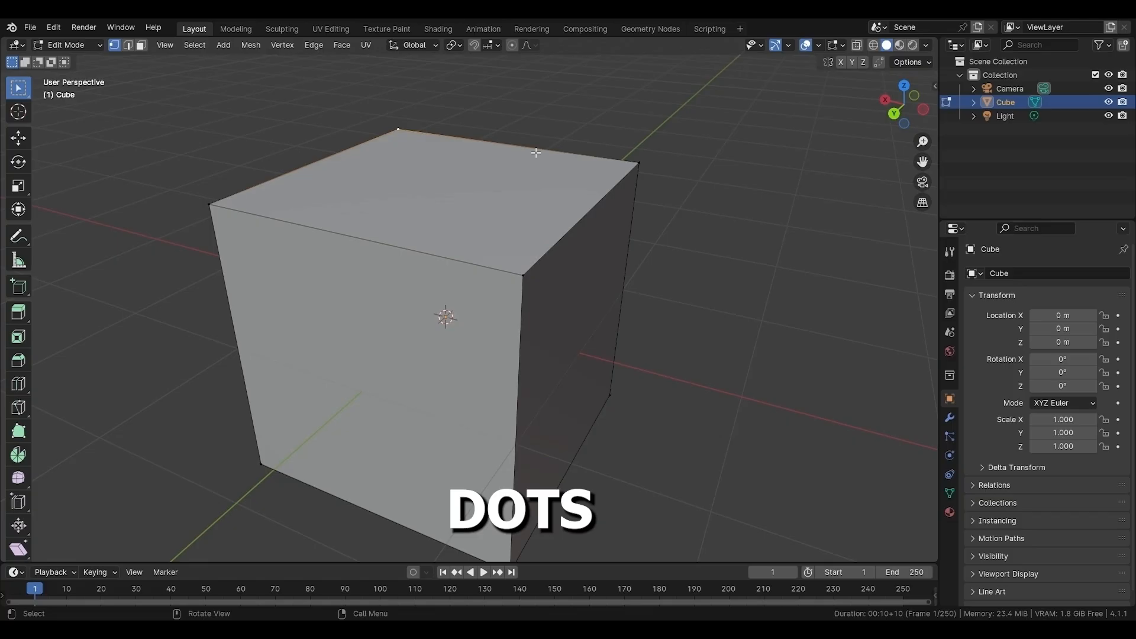
{"action": "left_click", "coordinate": [639, 162]}
From another side of the cube, select individual top corner vertices again, ending on an outer corner of the top face.
{"action": "scroll", "coordinate": [686, 229], "scroll_direction": "down", "scroll_amount": 3}
{"action": "middle_click_drag", "start_coordinate": [680, 241], "coordinate": [414, 278]}
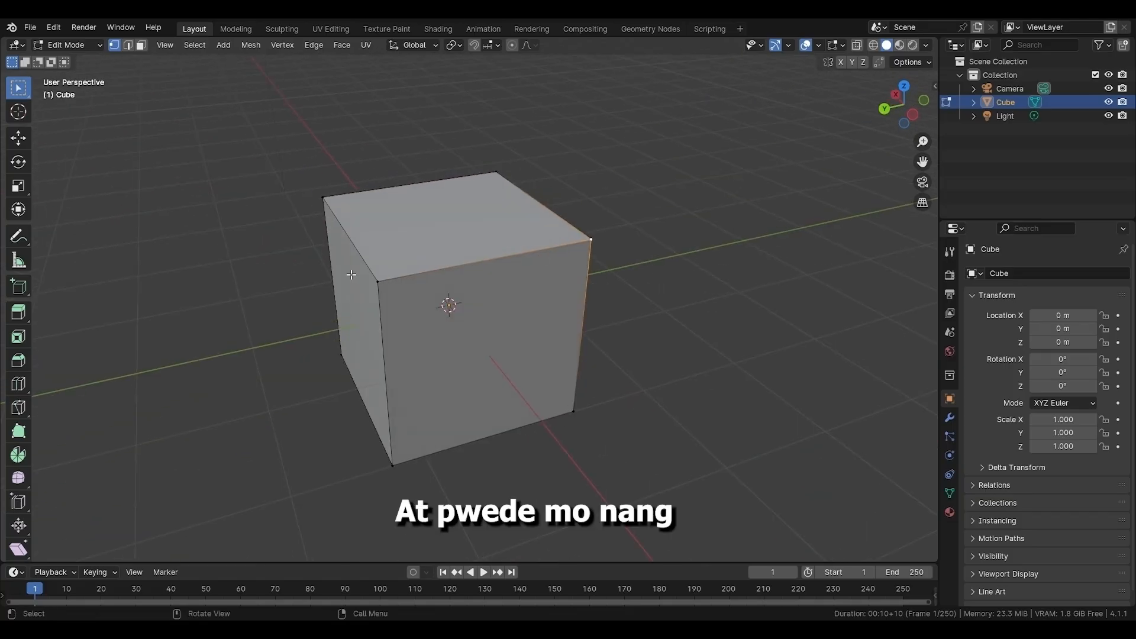
{"action": "left_click", "coordinate": [379, 283]}
{"action": "left_click", "coordinate": [323, 197]}
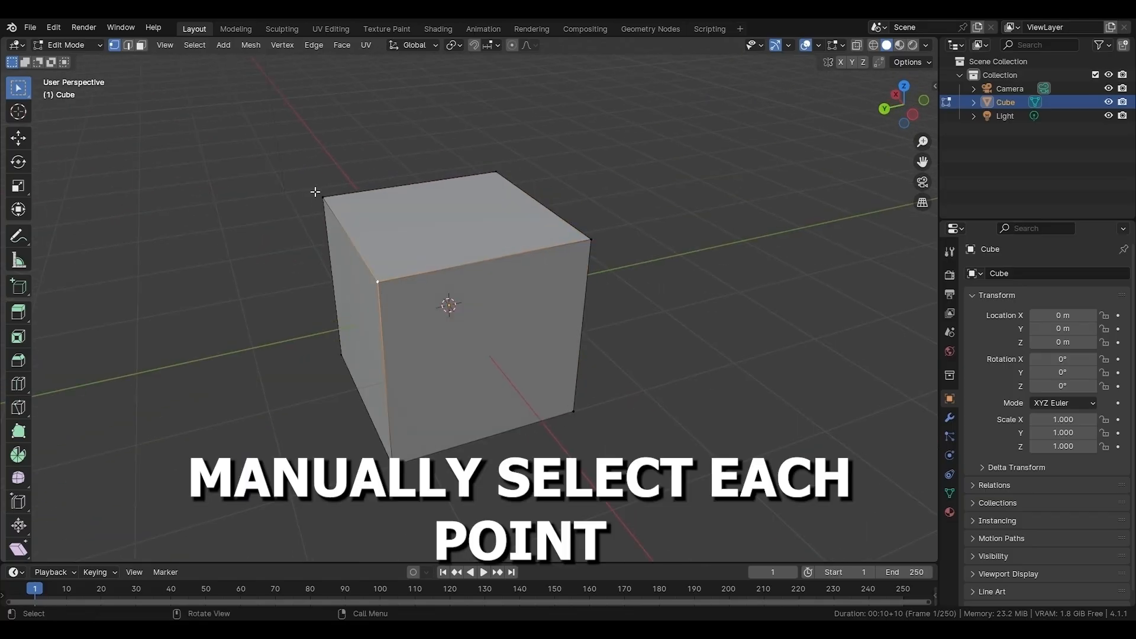
{"action": "left_click", "coordinate": [501, 172]}
{"action": "left_click", "coordinate": [590, 247]}
{"action": "left_click", "coordinate": [387, 282]}
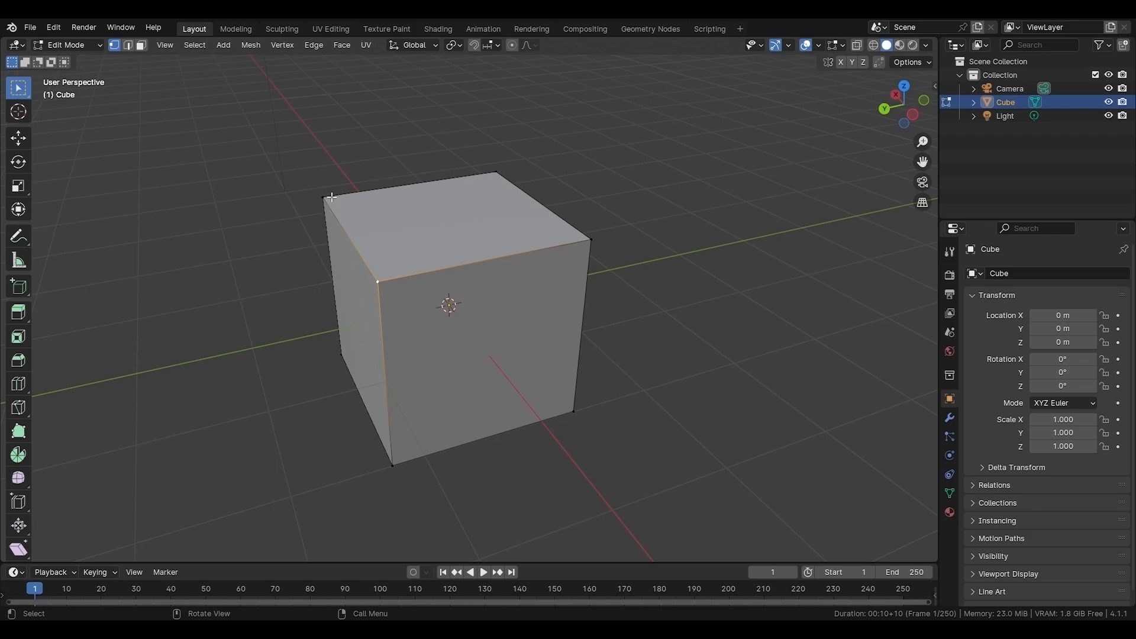
{"action": "left_click", "coordinate": [332, 197]}
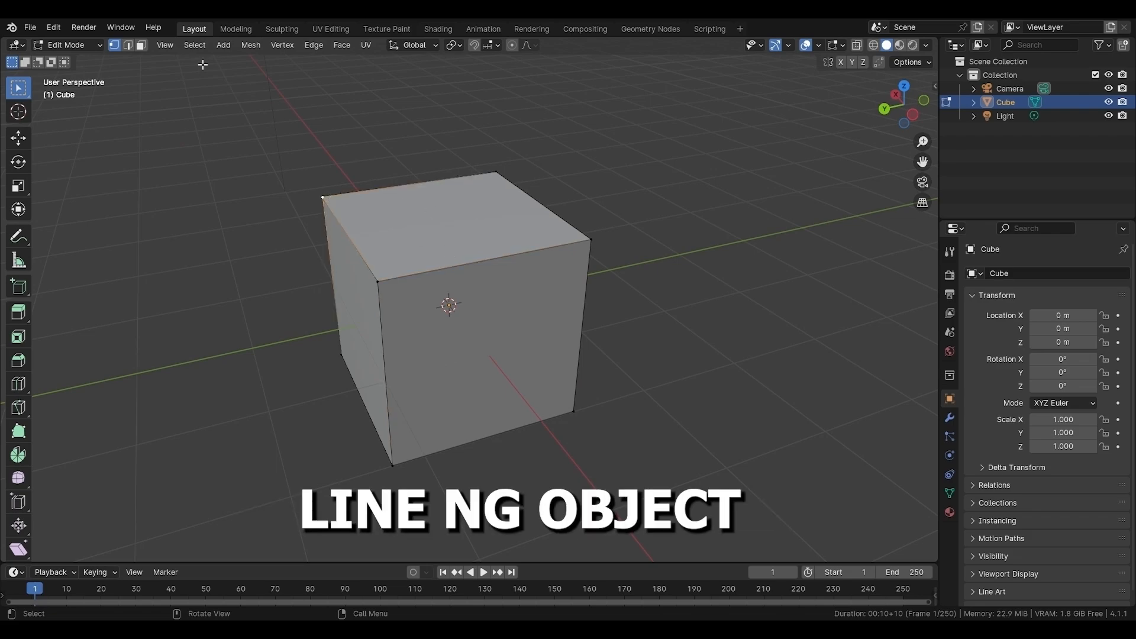
Switch to edge select mode and select individual top edges of the cube, ending with a vertical side edge.
{"action": "left_click", "coordinate": [132, 44]}
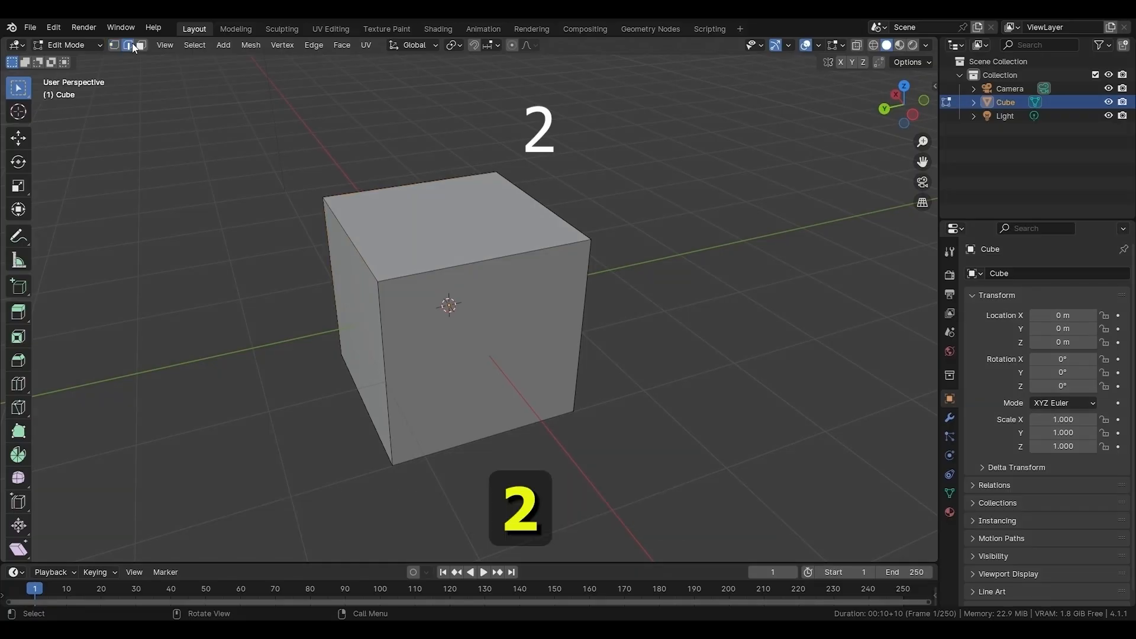
{"action": "left_click", "coordinate": [322, 205]}
{"action": "middle_click_drag", "start_coordinate": [456, 218], "coordinate": [495, 218]}
{"action": "scroll", "coordinate": [443, 286], "scroll_direction": "up", "scroll_amount": 2}
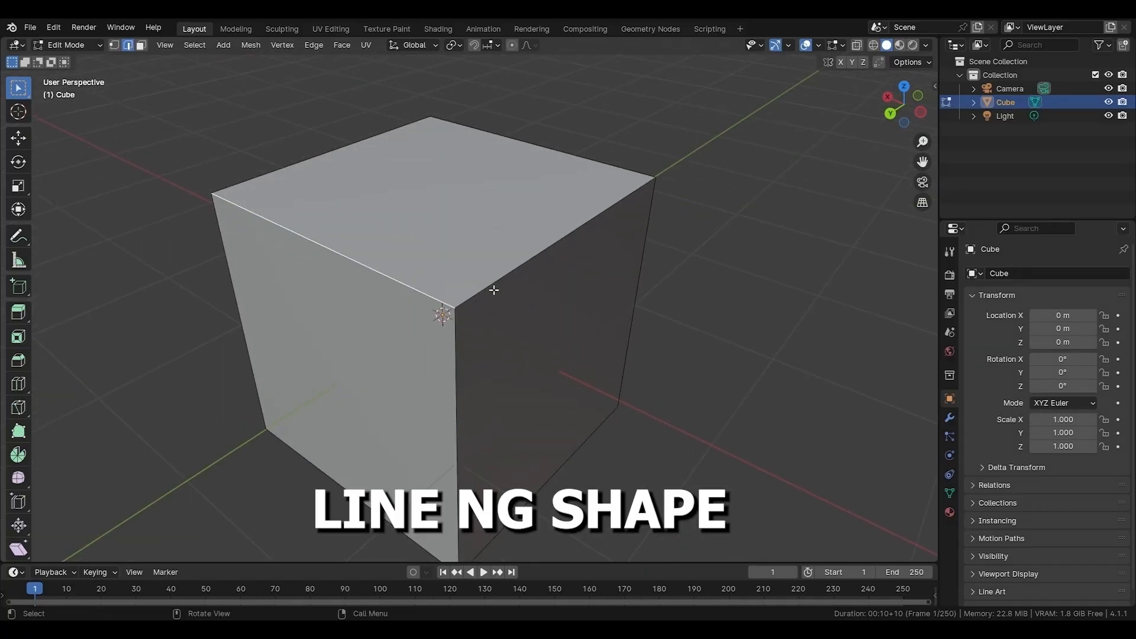
{"action": "left_click", "coordinate": [680, 174]}
{"action": "left_click", "coordinate": [370, 142]}
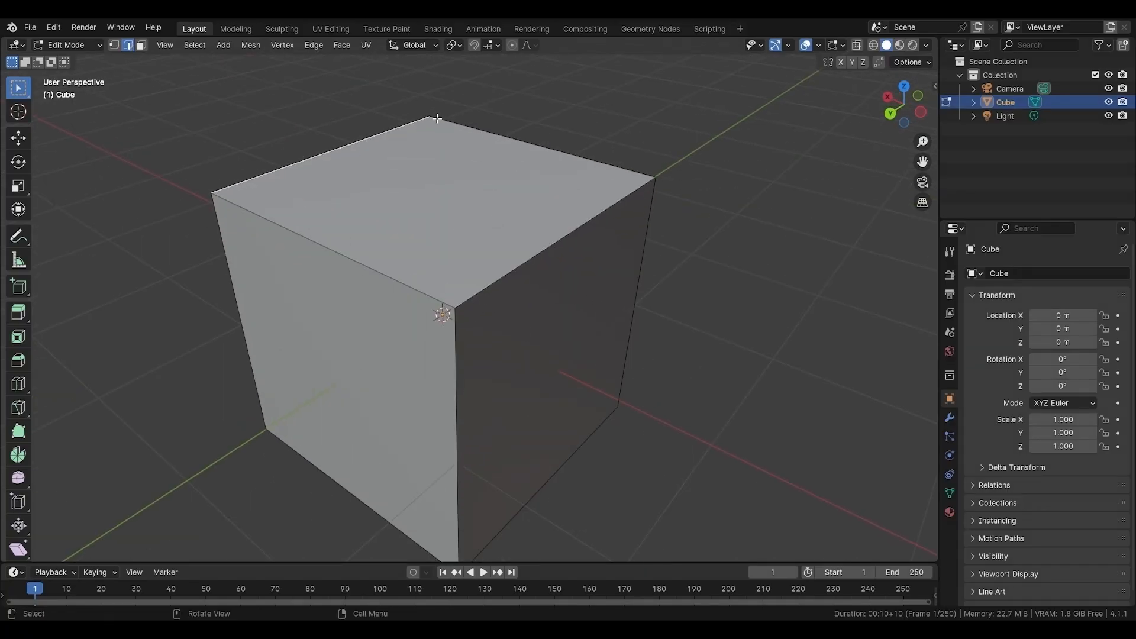
{"action": "left_click", "coordinate": [240, 304]}
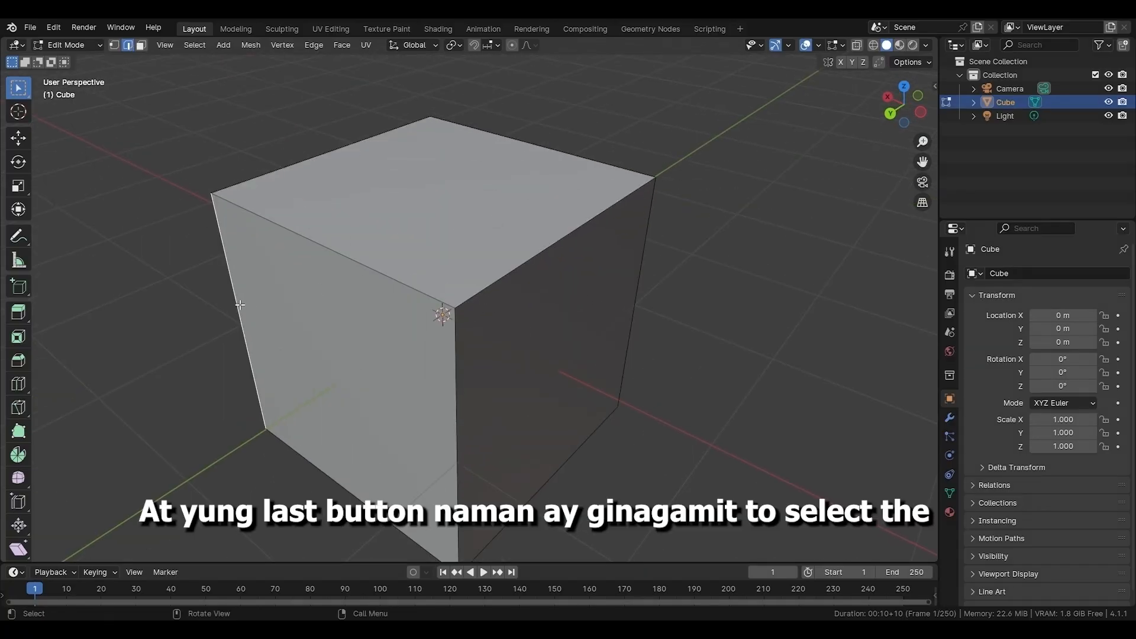
Switch to face select mode and select the cube's side faces and top face one at a time.
{"action": "left_click", "coordinate": [142, 48]}
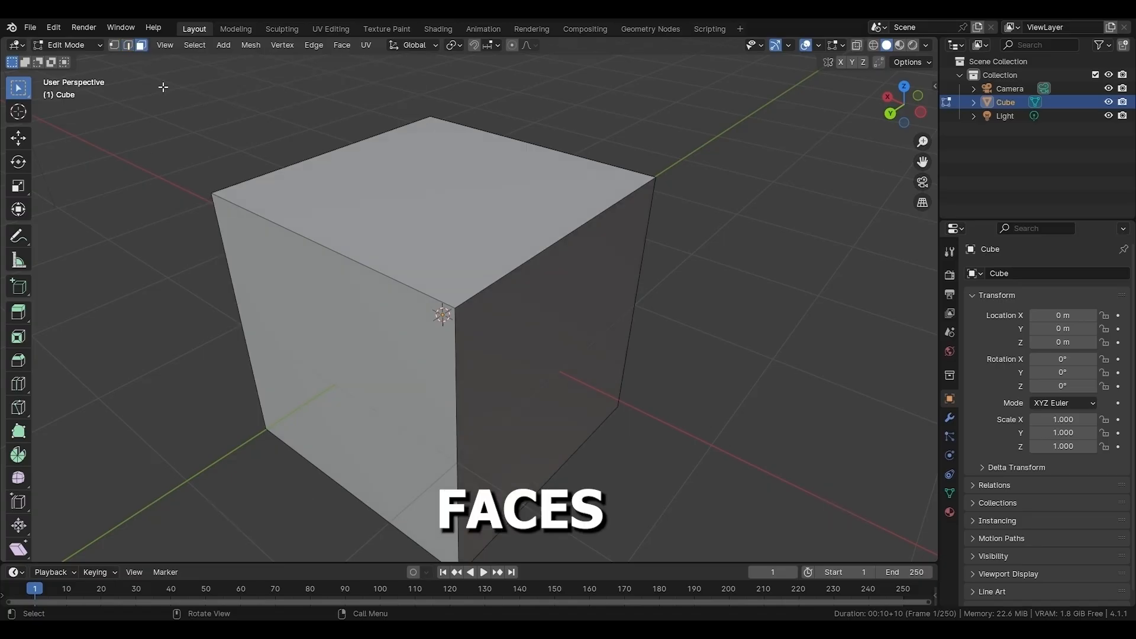
{"action": "left_click", "coordinate": [314, 319]}
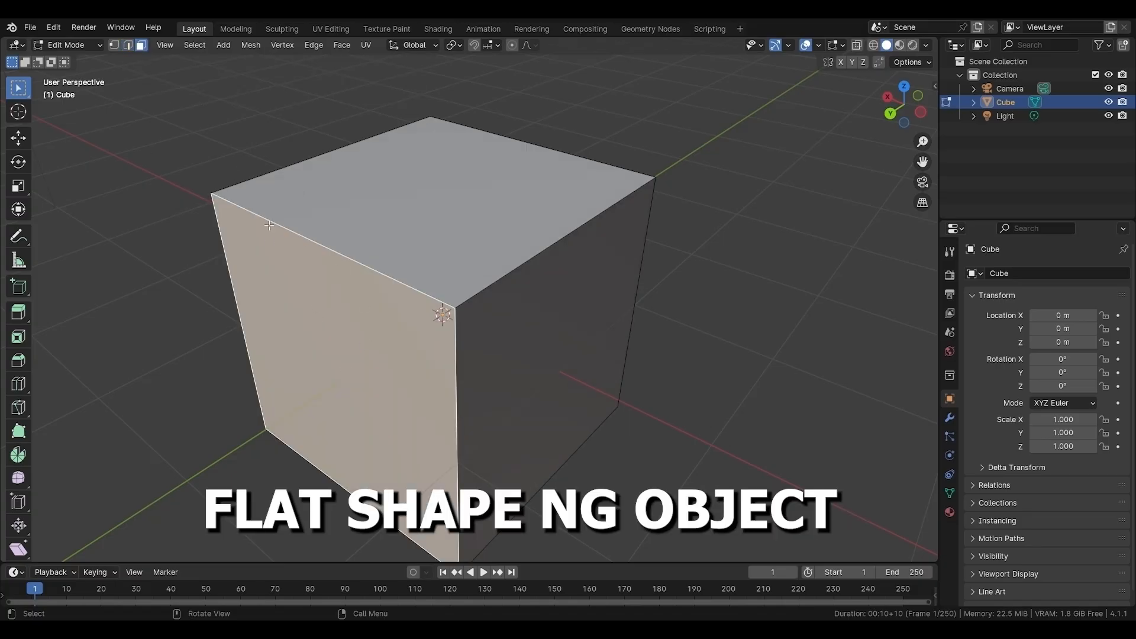
{"action": "scroll", "coordinate": [414, 266], "scroll_direction": "down", "scroll_amount": 3}
{"action": "left_click", "coordinate": [529, 308]}
{"action": "key", "text": "3"}
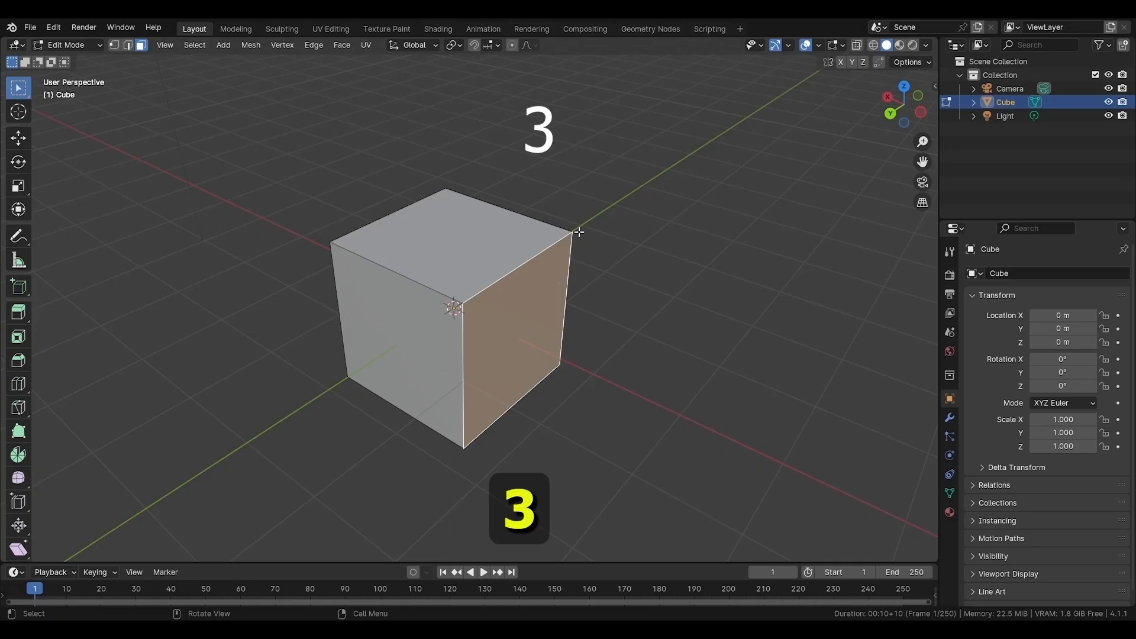
{"action": "left_click", "coordinate": [479, 224]}
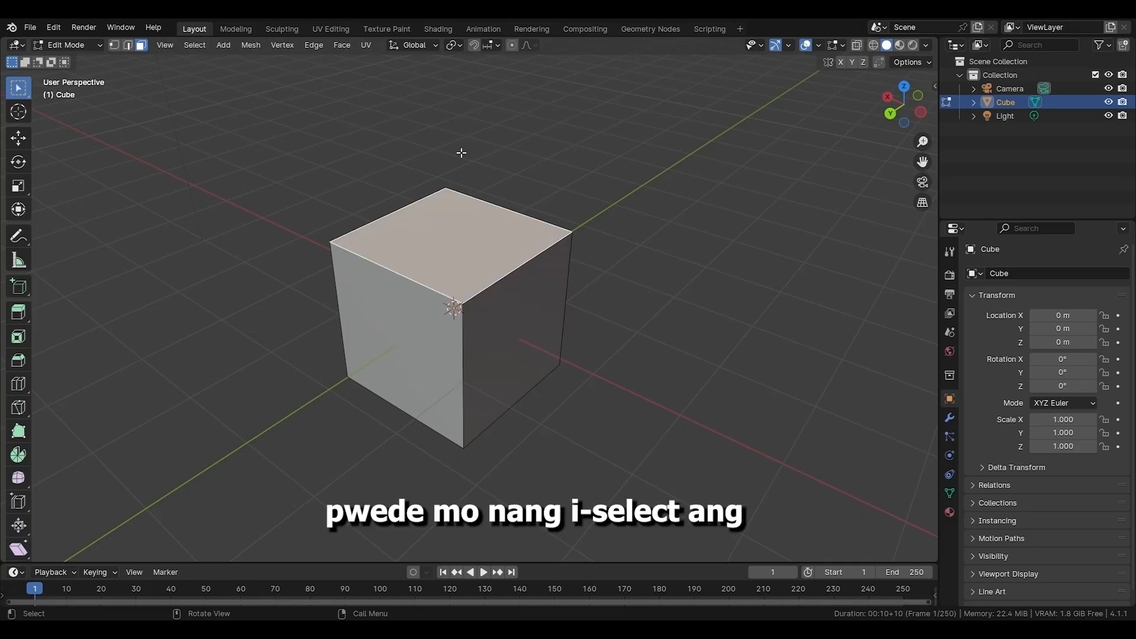
{"action": "left_click", "coordinate": [419, 334]}
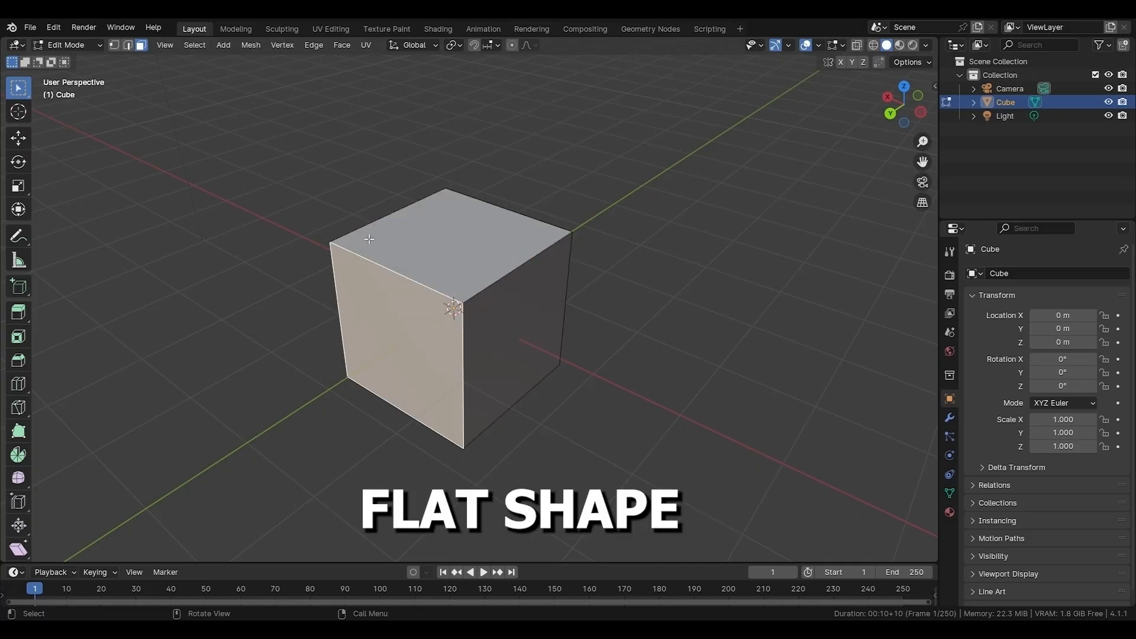
{"action": "left_click", "coordinate": [590, 327]}
Clear the vertex selection and return the cube to Object Mode.
{"action": "scroll", "coordinate": [748, 294], "scroll_direction": "up", "scroll_amount": 3}
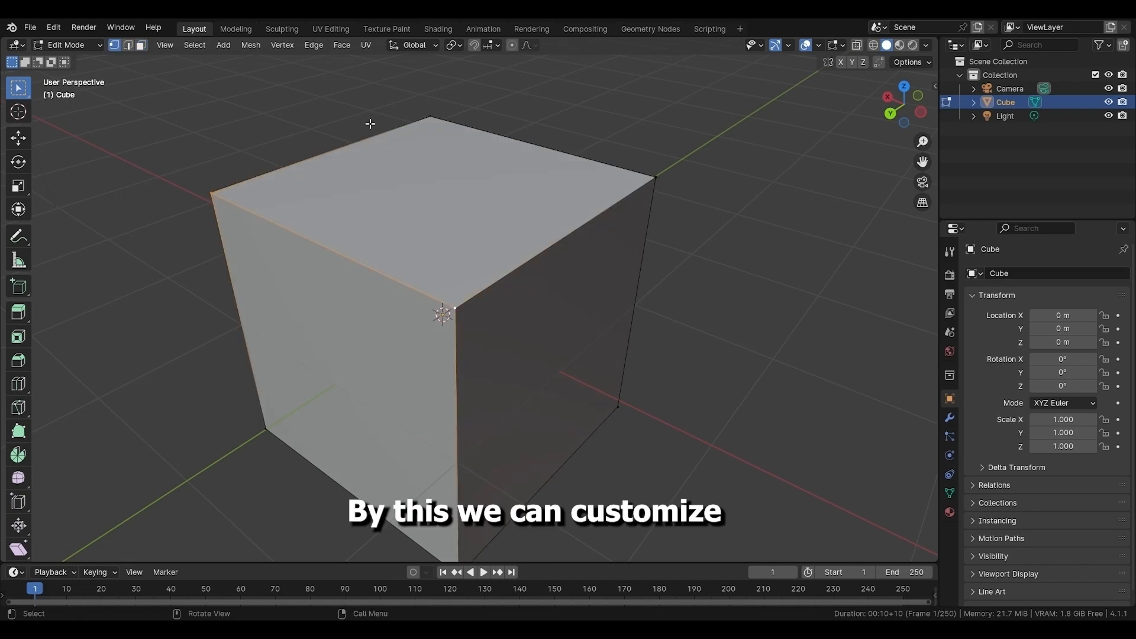
{"action": "left_click", "coordinate": [720, 295]}
{"action": "scroll", "coordinate": [700, 272], "scroll_direction": "down", "scroll_amount": 4}
{"action": "key", "text": "Tab"}
{"action": "scroll", "coordinate": [700, 271], "scroll_direction": "up", "scroll_amount": 4}
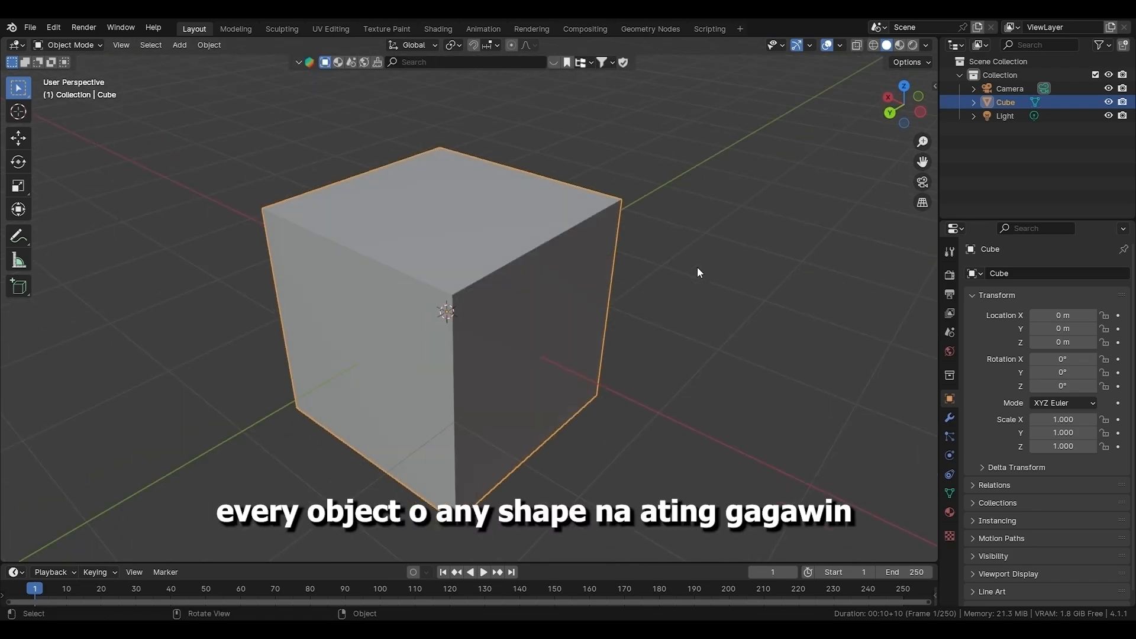
Re-enter Edit Mode on the cube, try moving its top face freely, and undo the move.
{"action": "key", "text": "Tab"}
{"action": "scroll", "coordinate": [698, 267], "scroll_direction": "down", "scroll_amount": 2}
{"action": "key", "text": "g"}
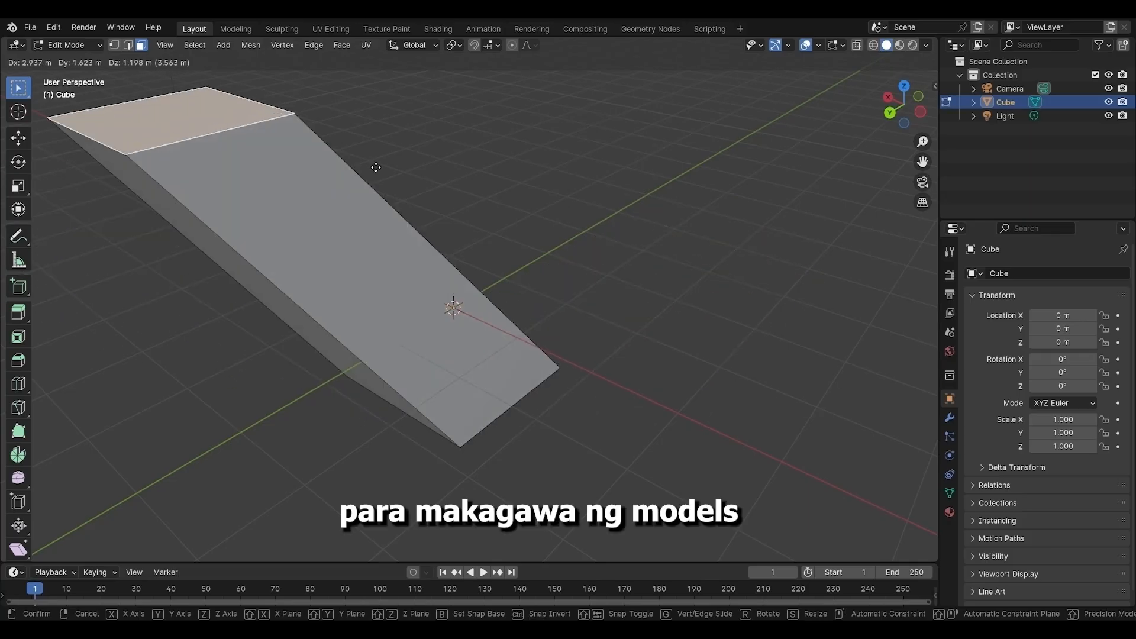
{"action": "left_click", "coordinate": [692, 298]}
{"action": "key", "text": "ctrl+z"}
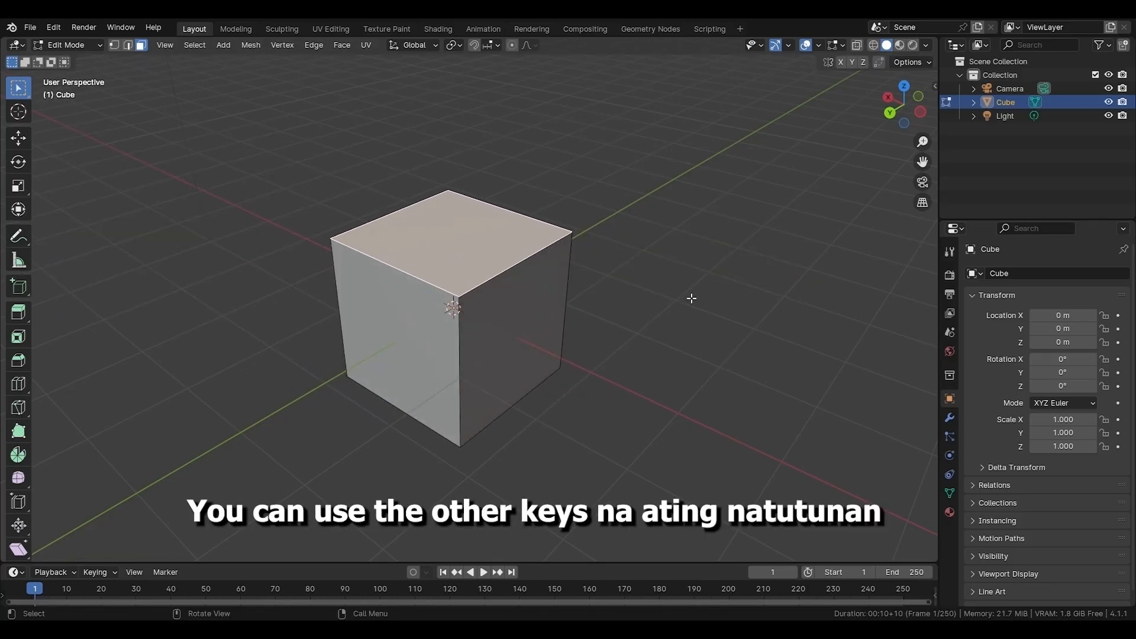
Try rotating and scaling the cube's top face, and undo the changes.
{"action": "key", "text": "r"}
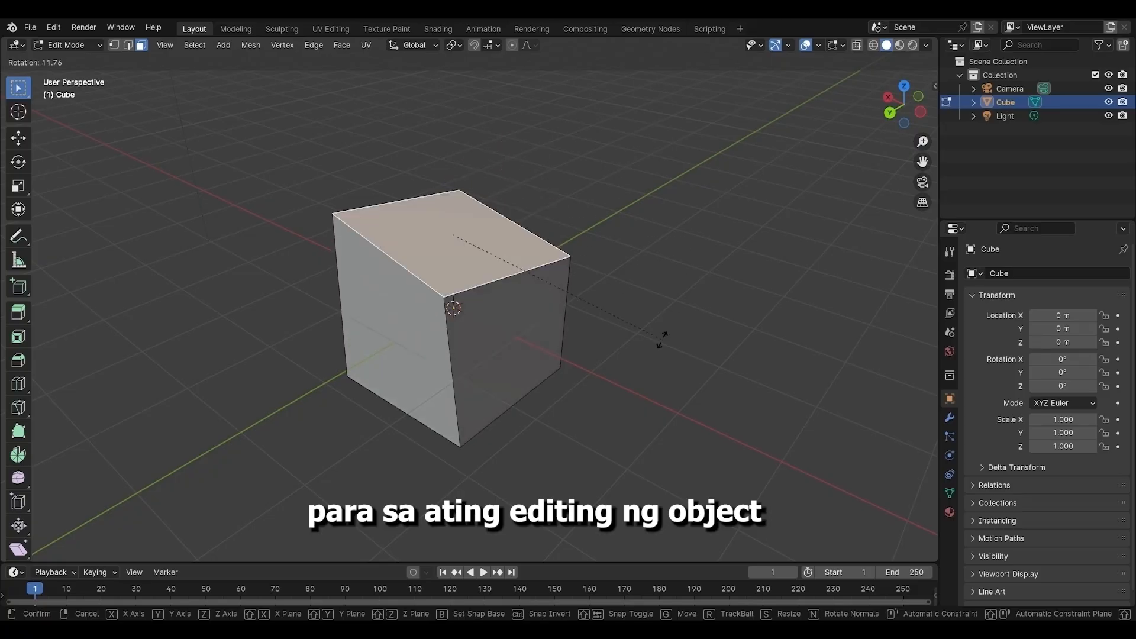
{"action": "left_click", "coordinate": [629, 303]}
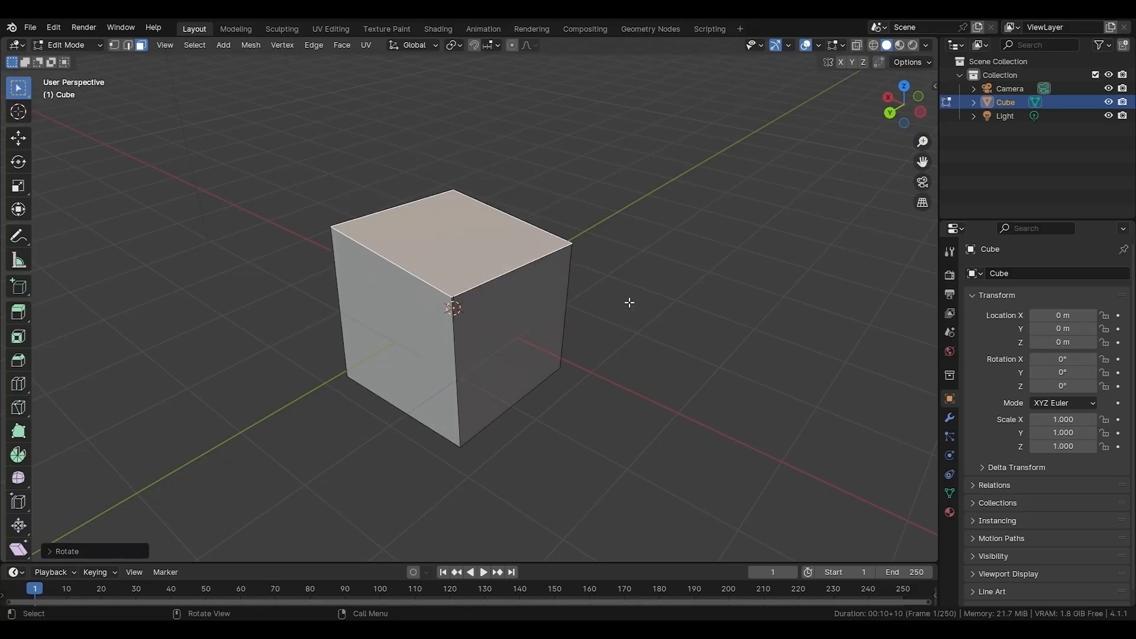
{"action": "key", "text": "s"}
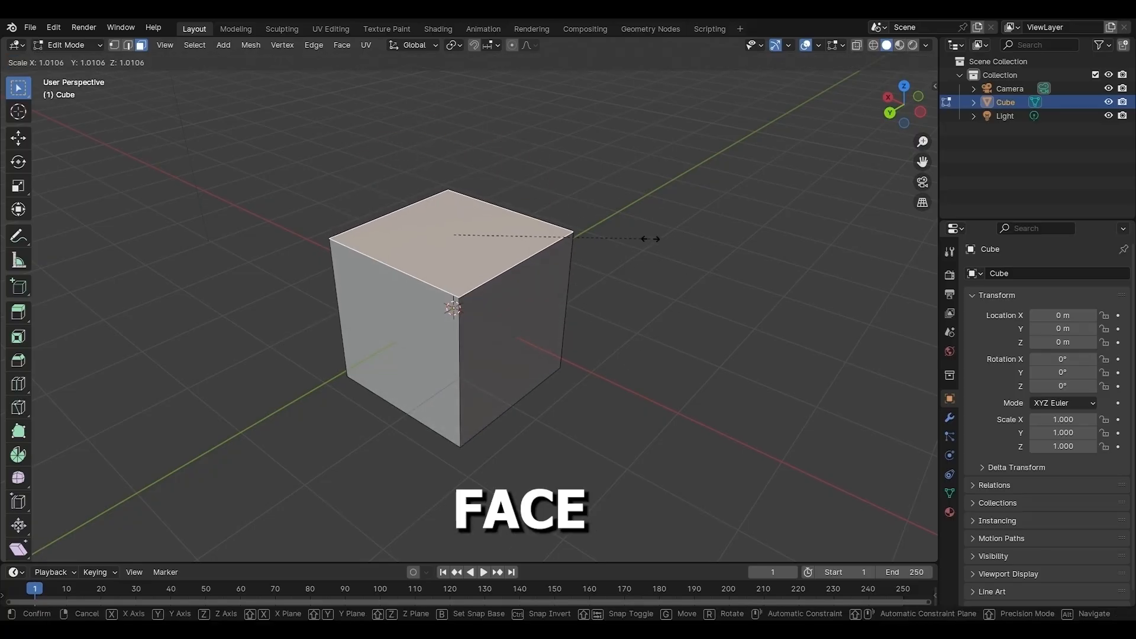
{"action": "left_click", "coordinate": [550, 229]}
{"action": "middle_click_drag", "start_coordinate": [623, 242], "coordinate": [694, 365]}
{"action": "key", "text": "ctrl+z"}
{"action": "key", "text": "ctrl+z"}
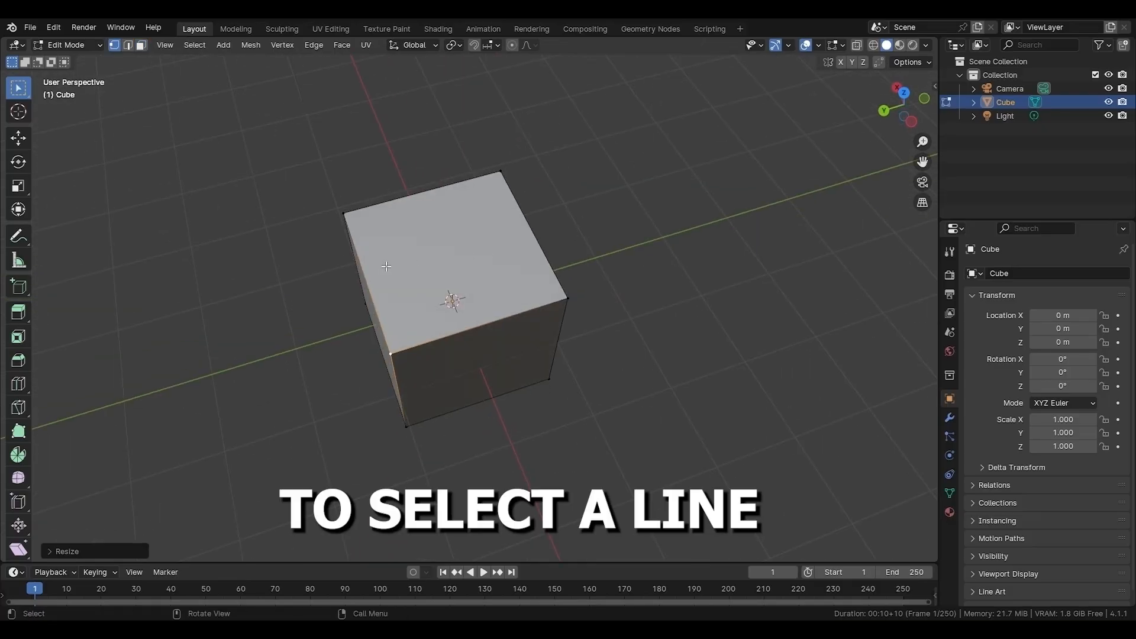
Switch to edge select mode, try scaling one top edge of the cube, and undo the scaling.
{"action": "key", "text": "2"}
{"action": "key", "text": "s"}
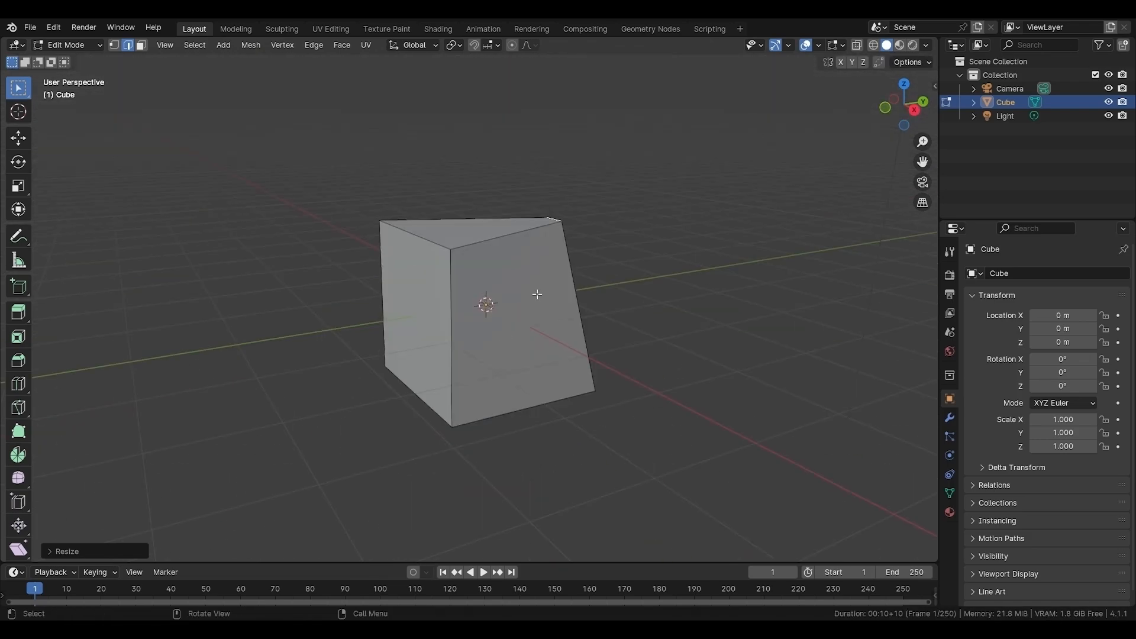
{"action": "key", "text": "ctrl+z"}
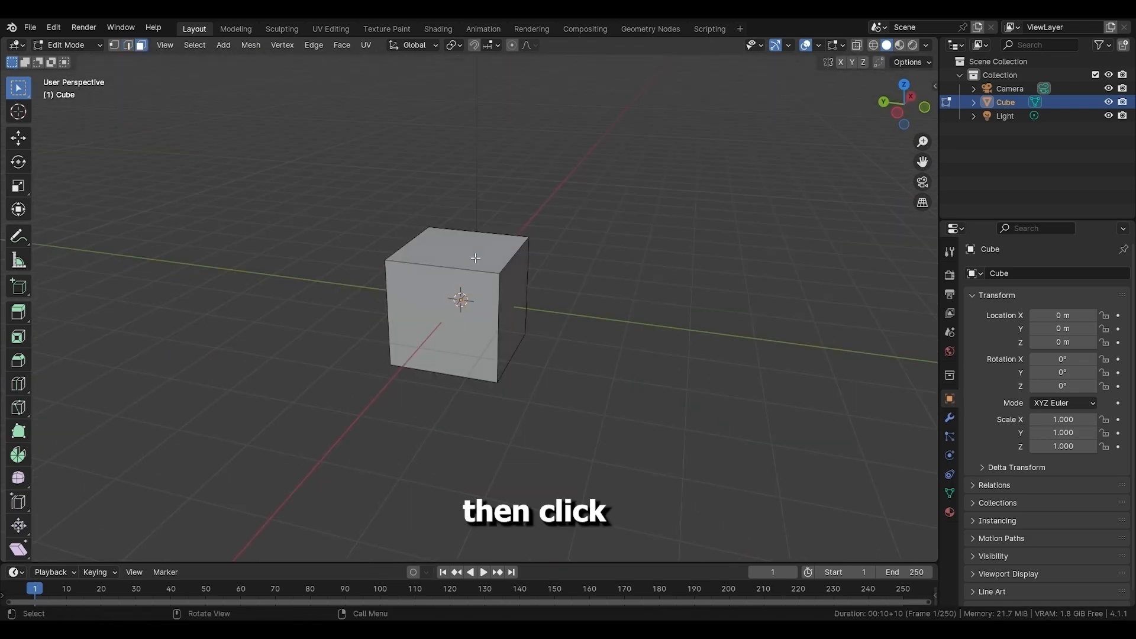
Switch to face select mode, try rotating the cube's top face, and undo the rotation.
{"action": "key", "text": "3"}
{"action": "left_click", "coordinate": [475, 258]}
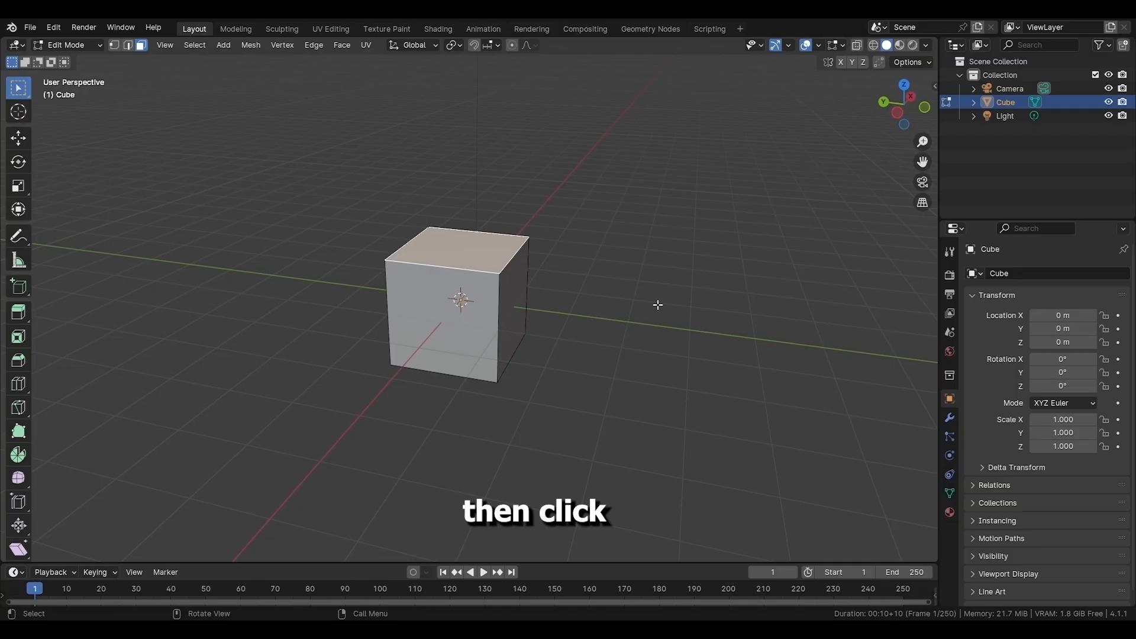
{"action": "key", "text": "r"}
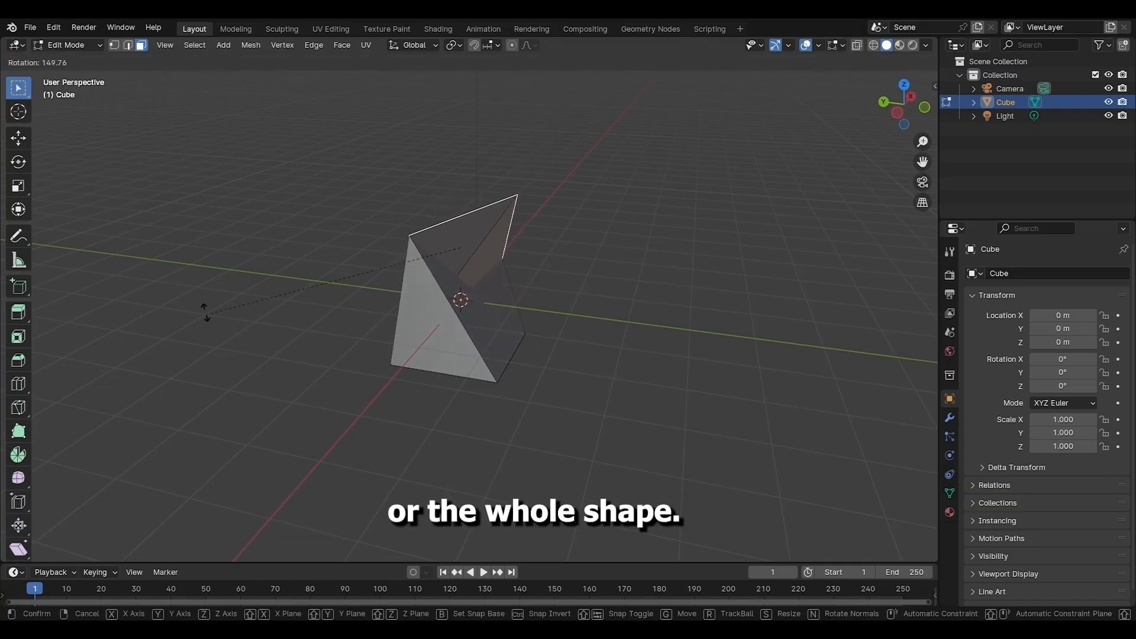
{"action": "left_click", "coordinate": [415, 395]}
{"action": "key", "text": "ctrl+z"}
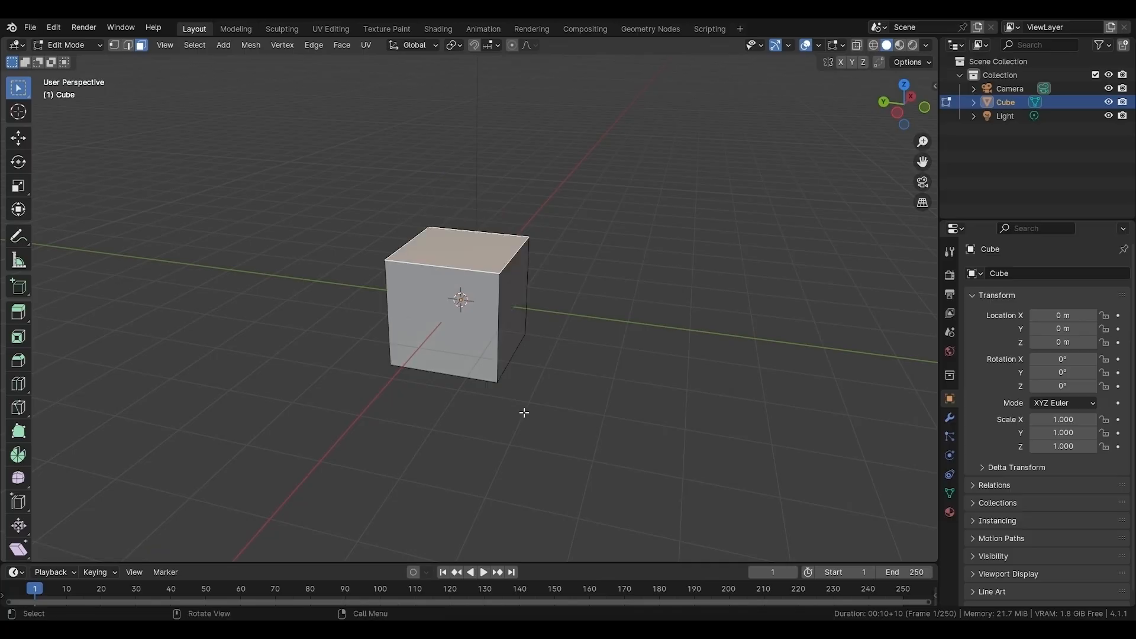
Try moving the cube's top face freely twice, and undo the moves.
{"action": "key", "text": "g"}
{"action": "left_click", "coordinate": [687, 359]}
{"action": "left_click", "coordinate": [687, 299]}
{"action": "key", "text": "g"}
{"action": "left_click", "coordinate": [569, 403]}
{"action": "middle_click_drag", "start_coordinate": [569, 403], "coordinate": [687, 376]}
{"action": "key", "text": "ctrl+z"}
{"action": "key", "text": "ctrl+z"}
{"action": "key", "text": "ctrl+z"}
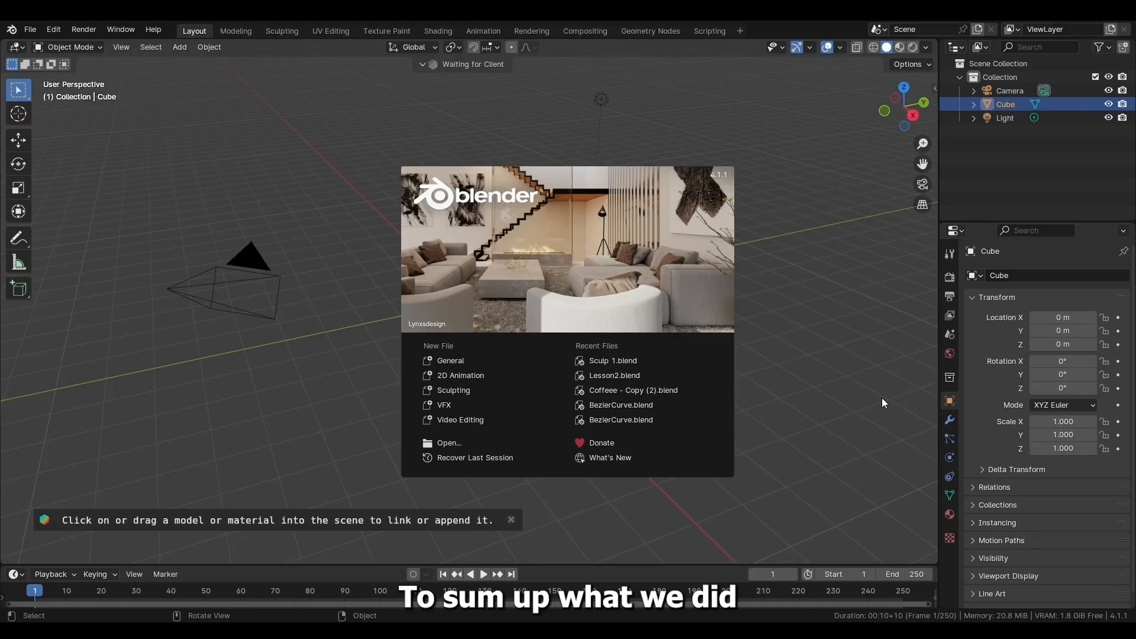
Dismiss the splash screen and select the camera, the cube and the light one after another.
{"action": "left_click", "coordinate": [882, 398]}
{"action": "middle_click_drag", "start_coordinate": [768, 263], "coordinate": [810, 284], "text": "shift"}
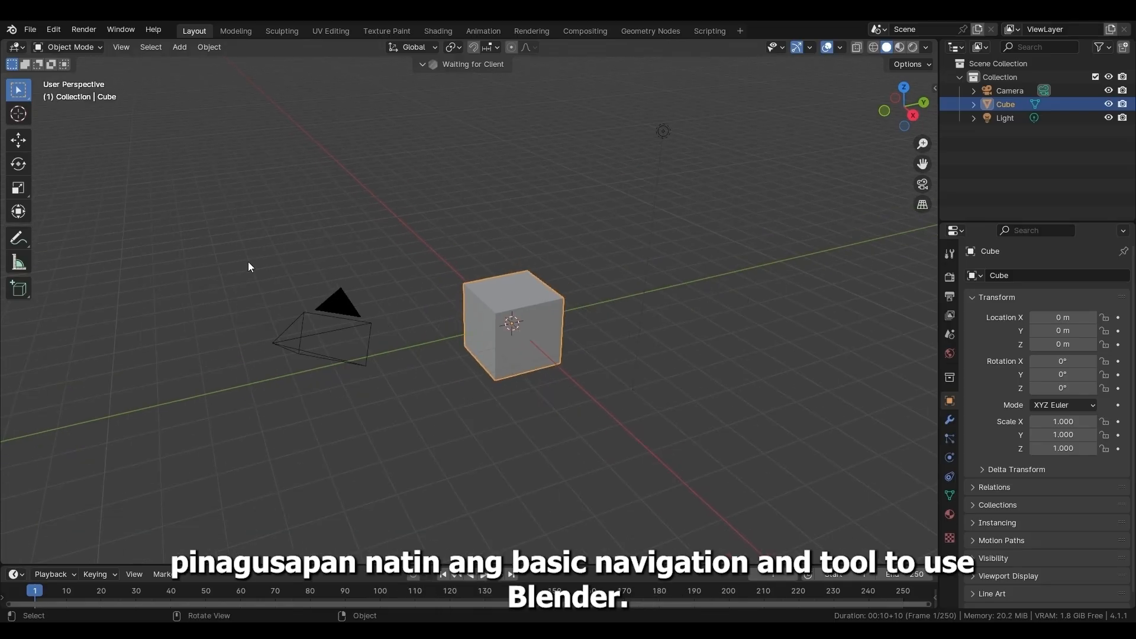
{"action": "left_click", "coordinate": [323, 331]}
{"action": "left_click", "coordinate": [512, 332]}
{"action": "left_click", "coordinate": [662, 131]}
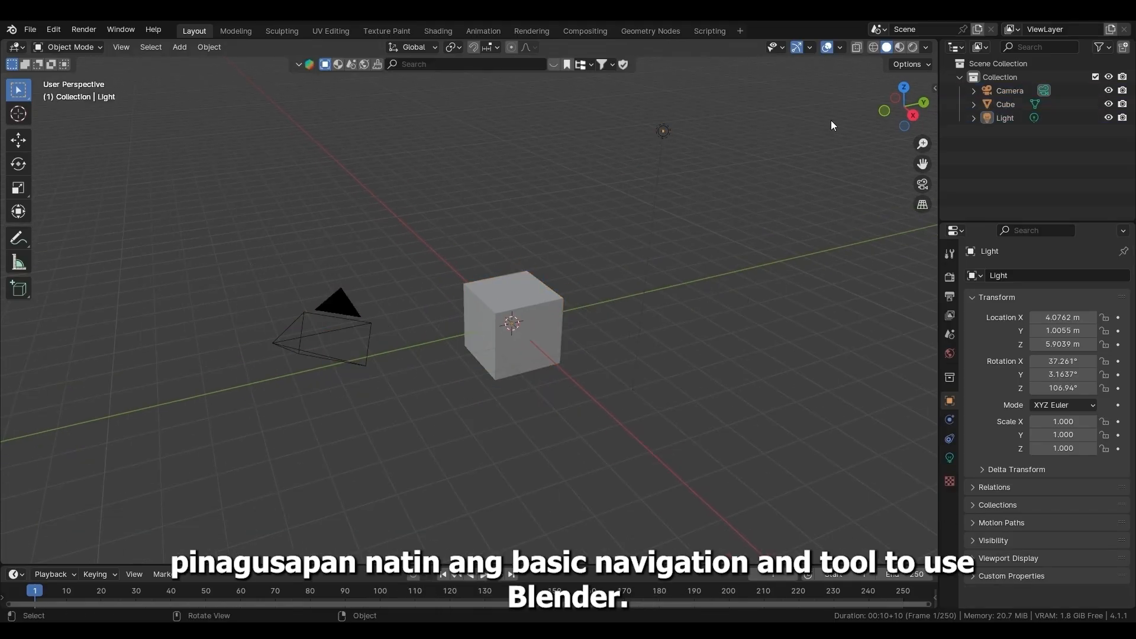
View the scene from the right, back, top and left preset viewpoints, and return to an angled perspective view.
{"action": "left_click", "coordinate": [913, 114]}
{"action": "left_click", "coordinate": [927, 109]}
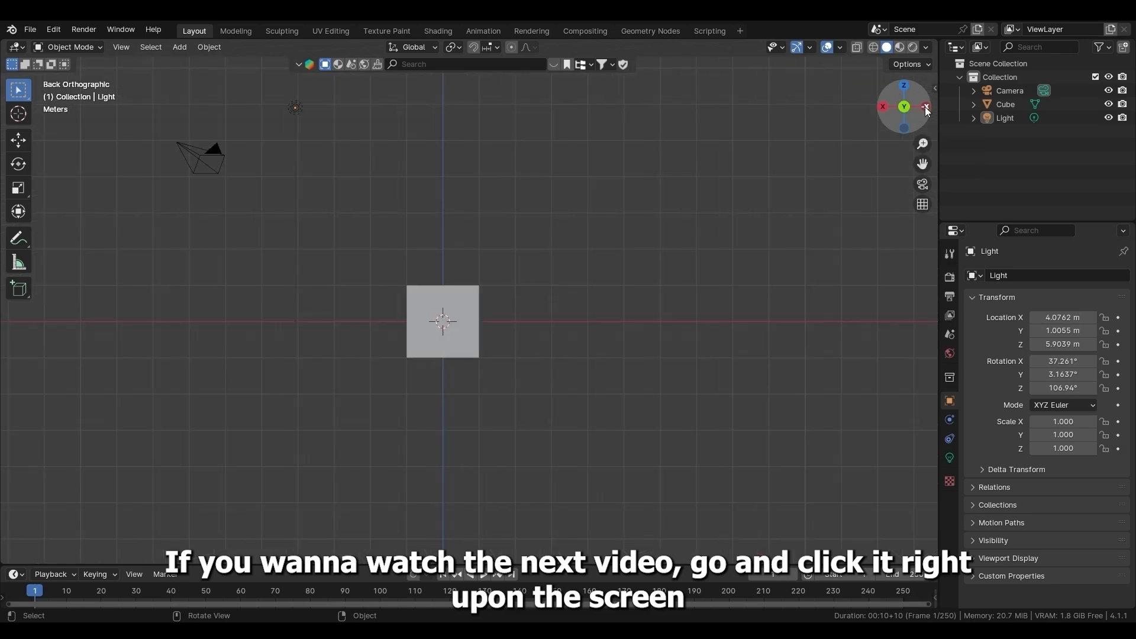
{"action": "left_click", "coordinate": [907, 87]}
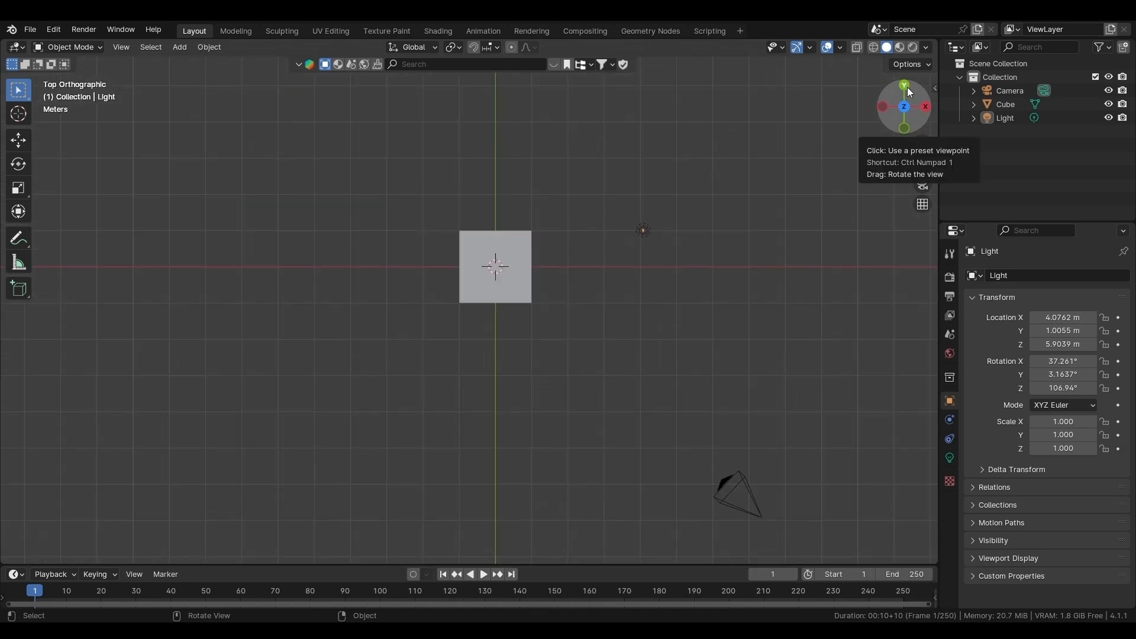
{"action": "left_click", "coordinate": [884, 109]}
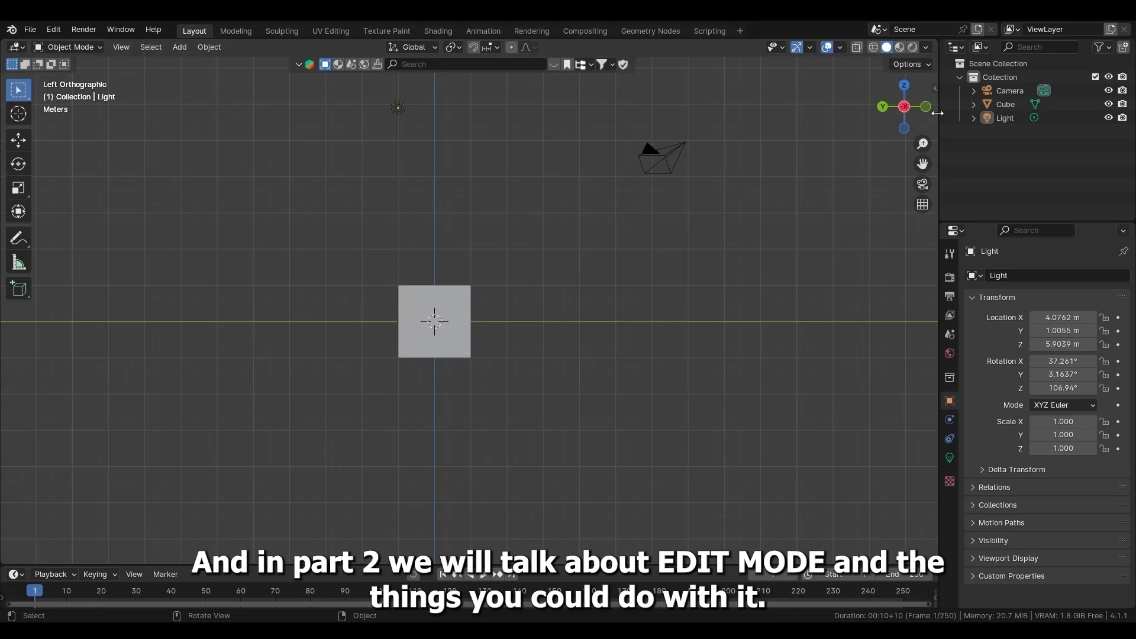
{"action": "middle_click_drag", "start_coordinate": [810, 226], "coordinate": [568, 273]}
{"action": "mouse_move", "coordinate": [923, 145]}
{"action": "left_mouse_down"}
{"action": "mouse_move", "coordinate": [923, 127]}
{"action": "mouse_move", "coordinate": [923, 156]}
{"action": "mouse_move", "coordinate": [923, 115]}
{"action": "mouse_move", "coordinate": [923, 144]}
{"action": "mouse_move", "coordinate": [924, 133]}
{"action": "left_mouse_up"}
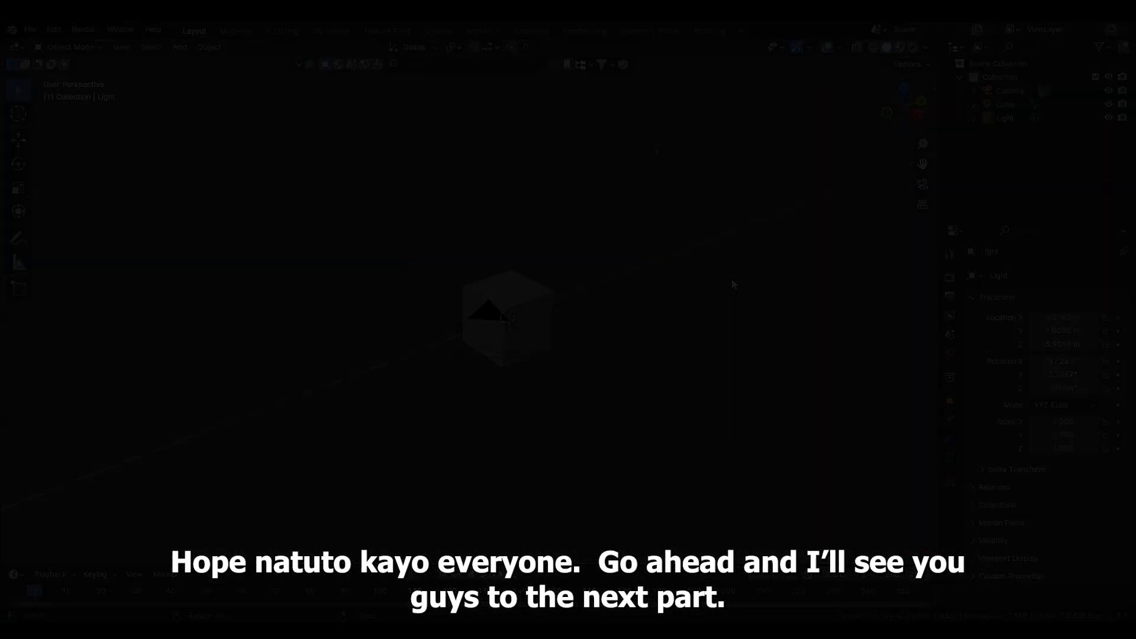